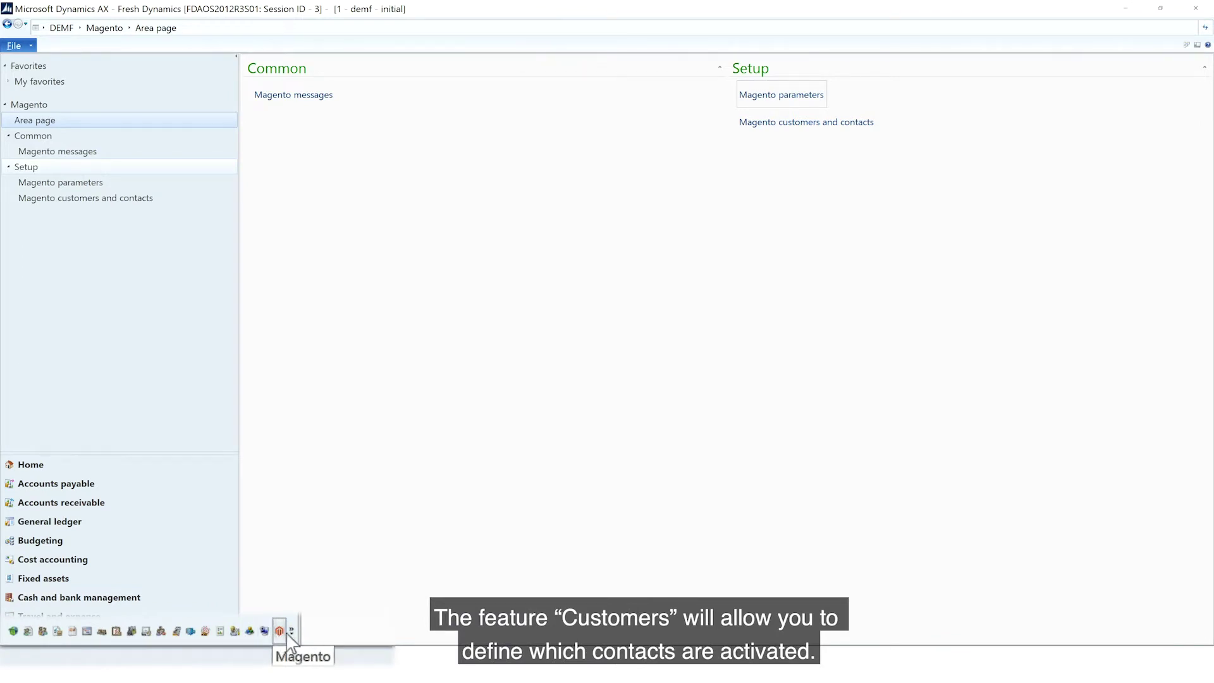
pyautogui.click(306, 98)
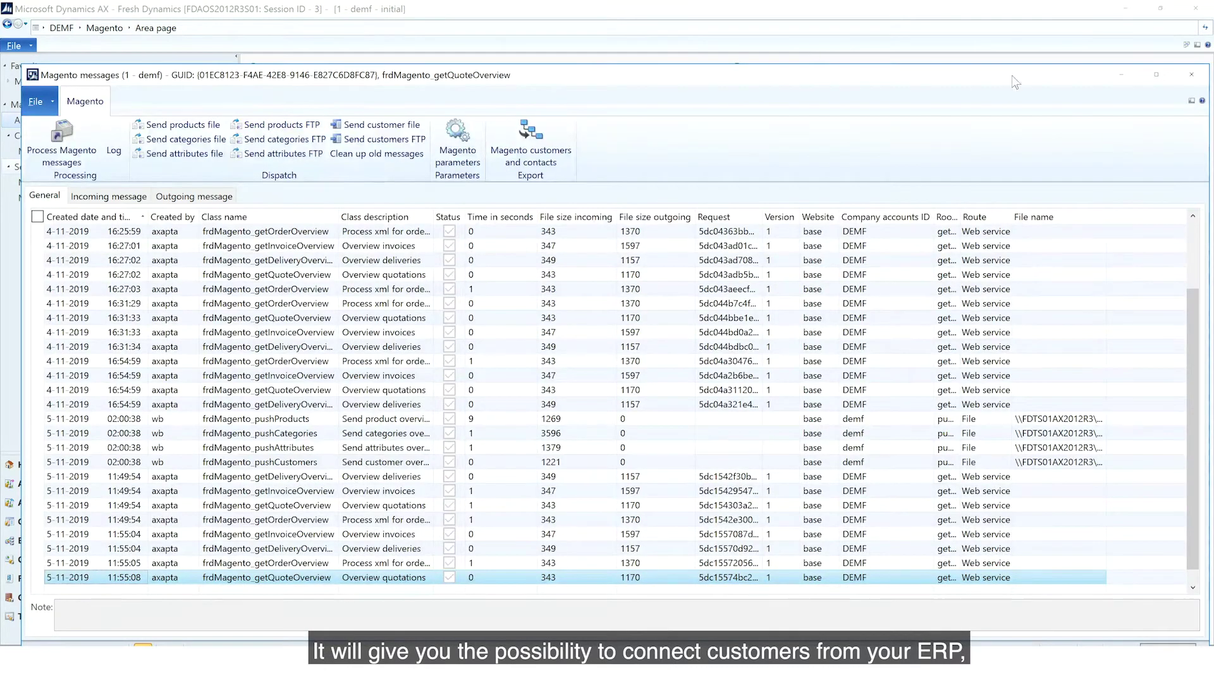
pyautogui.click(1191, 74)
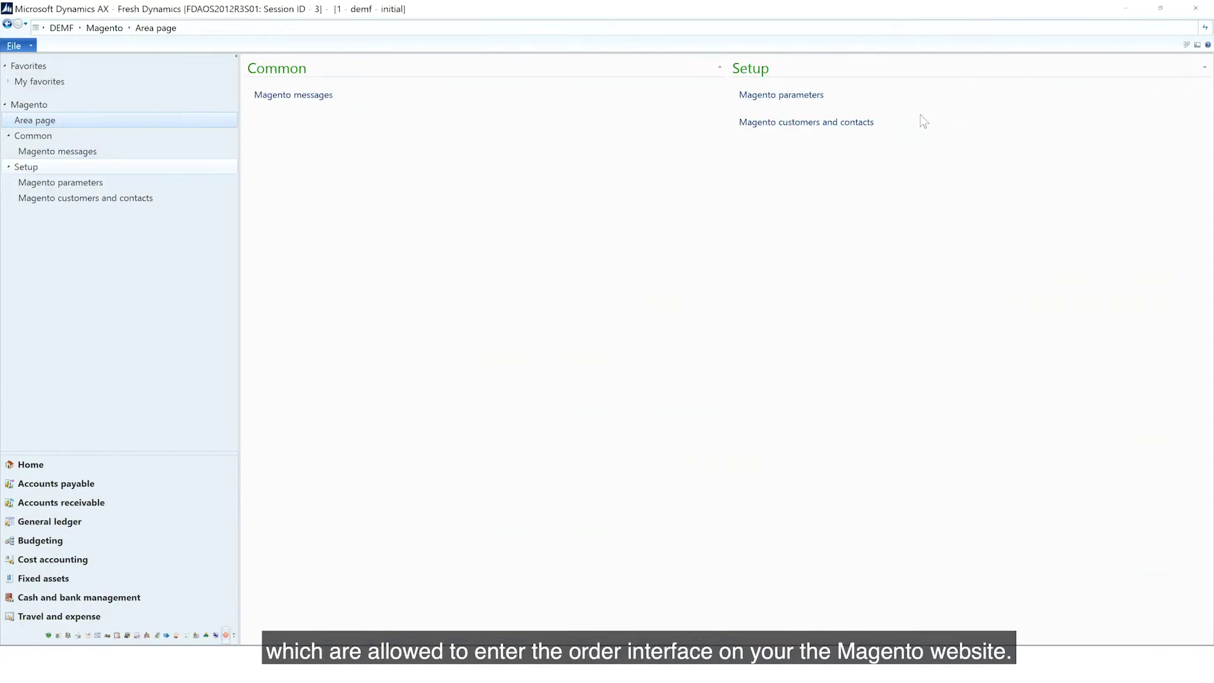
pyautogui.click(799, 95)
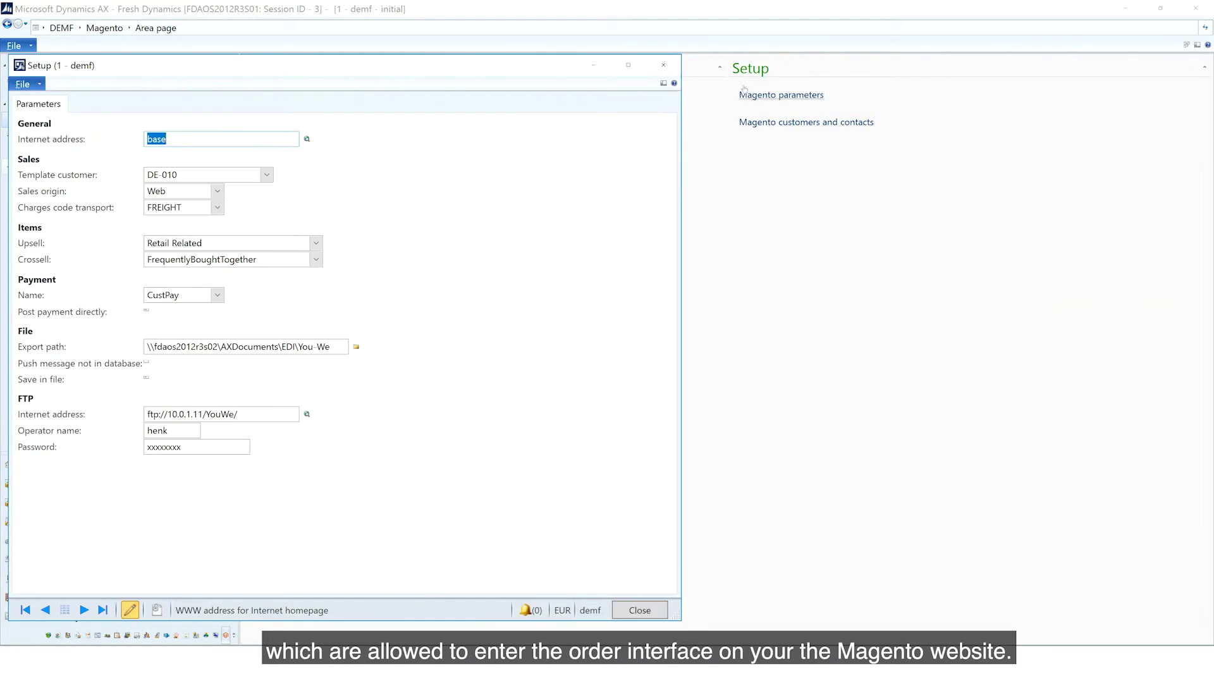
pyautogui.click(663, 65)
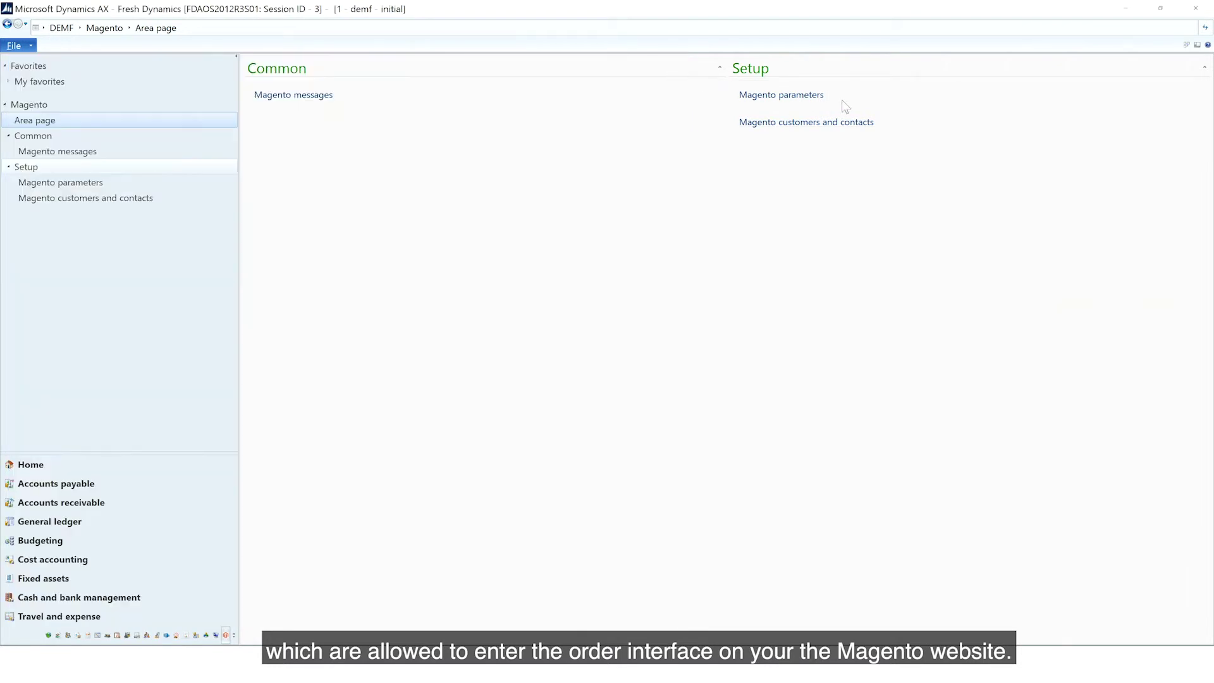
pyautogui.click(808, 124)
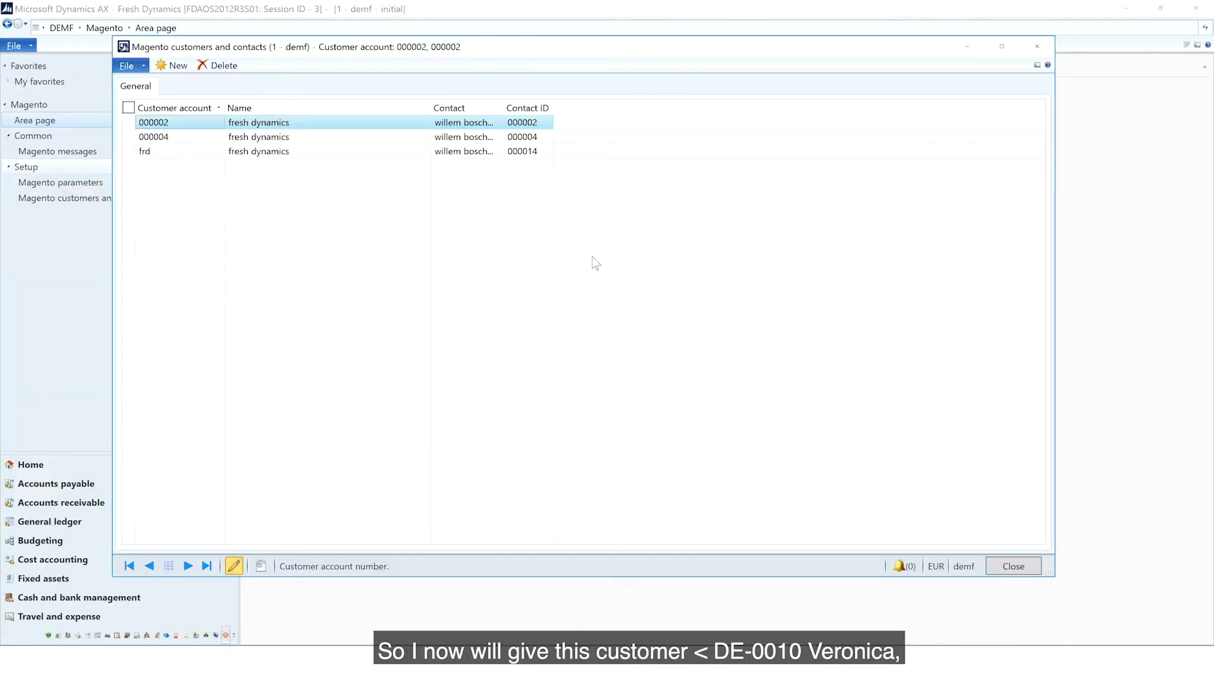
# - Add a Magento customer-contact row linking the A.Datum Corporation account to its first contact
pyautogui.click(174, 67)
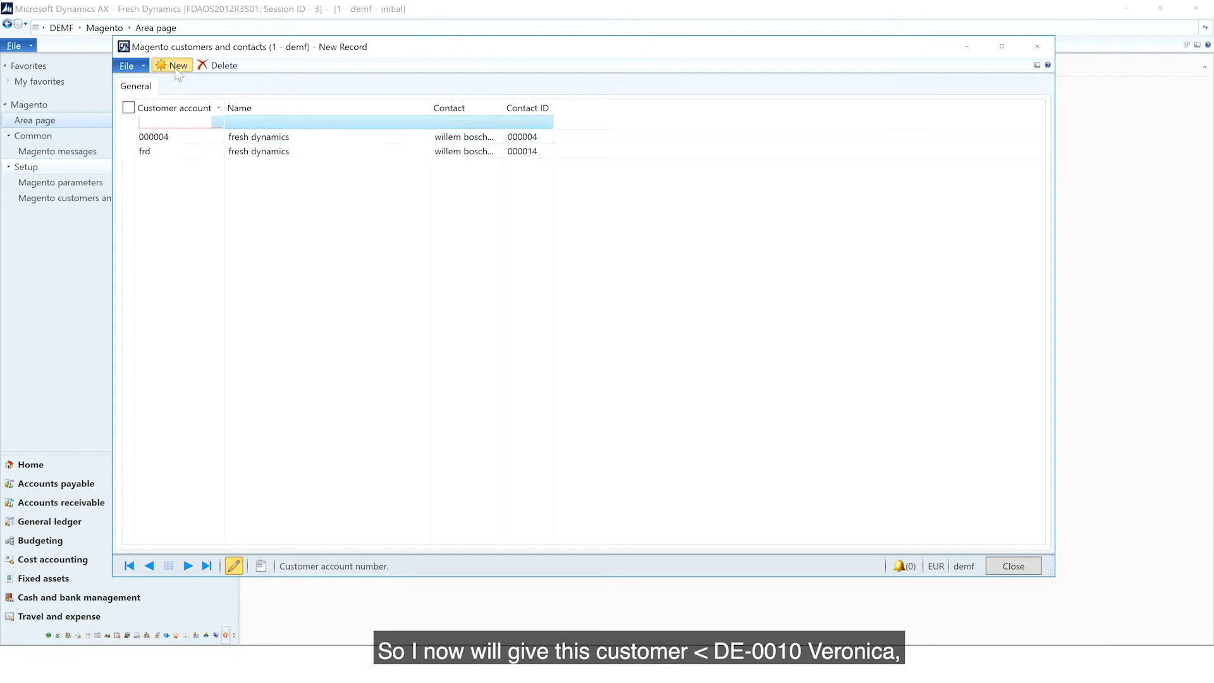
pyautogui.click(218, 122)
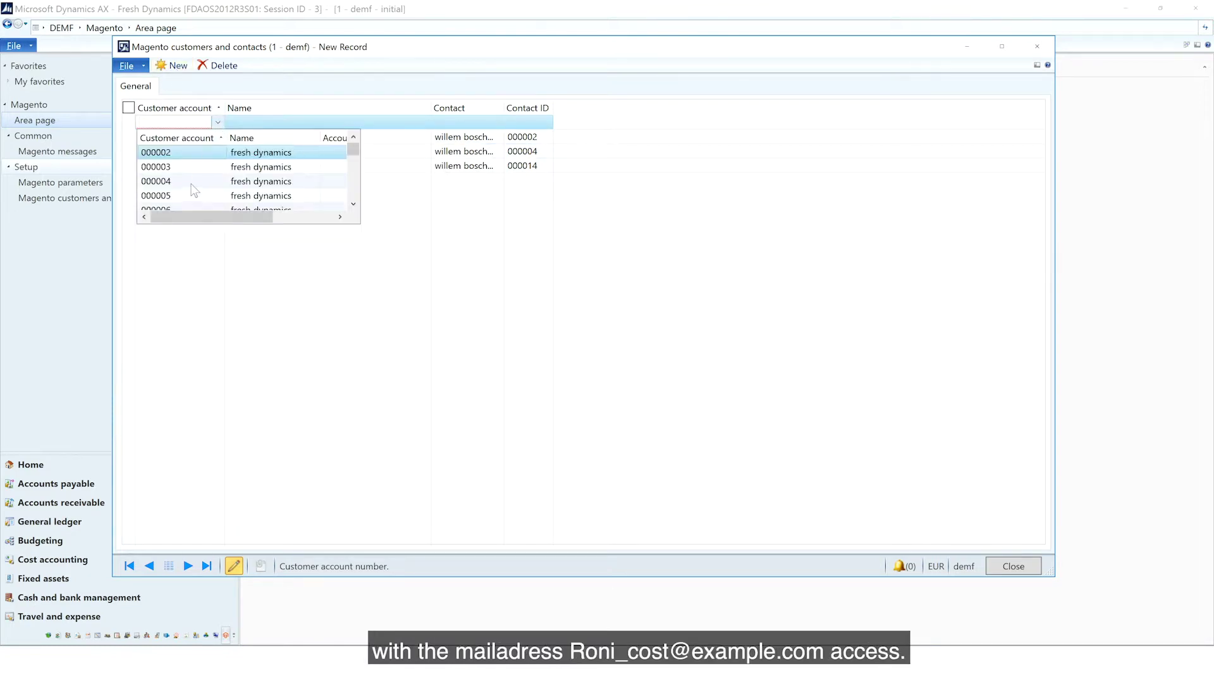
pyautogui.scroll(-10, 193, 190)
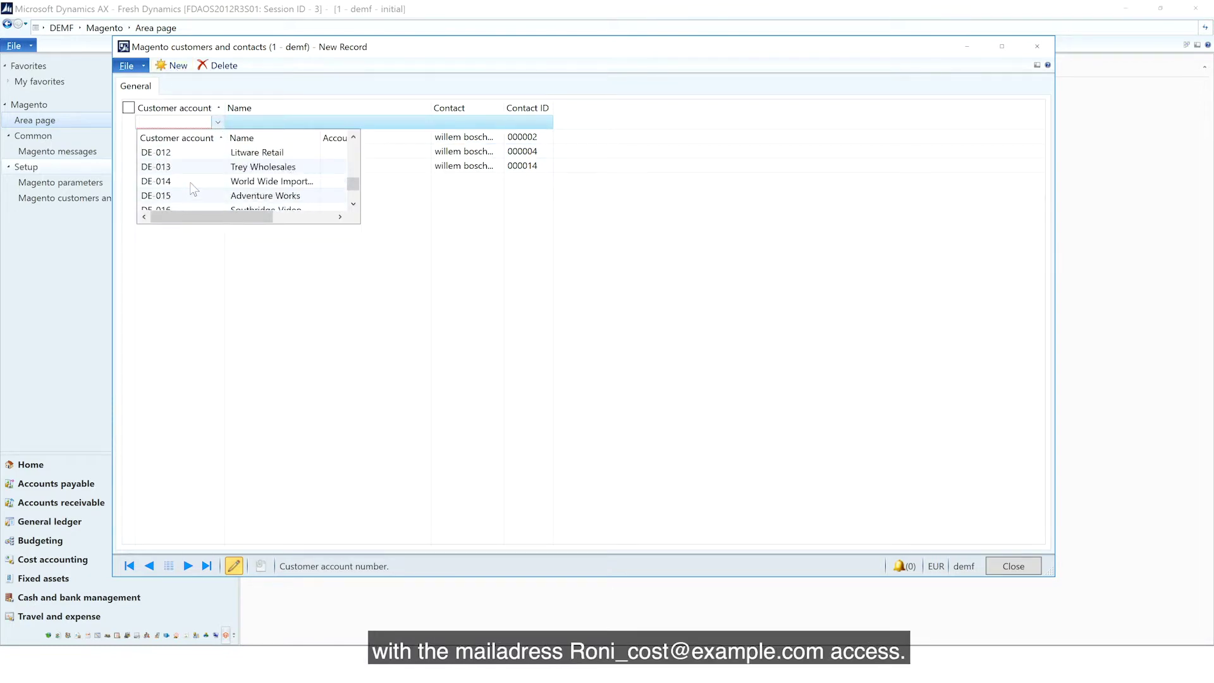
pyautogui.scroll(1, 191, 177)
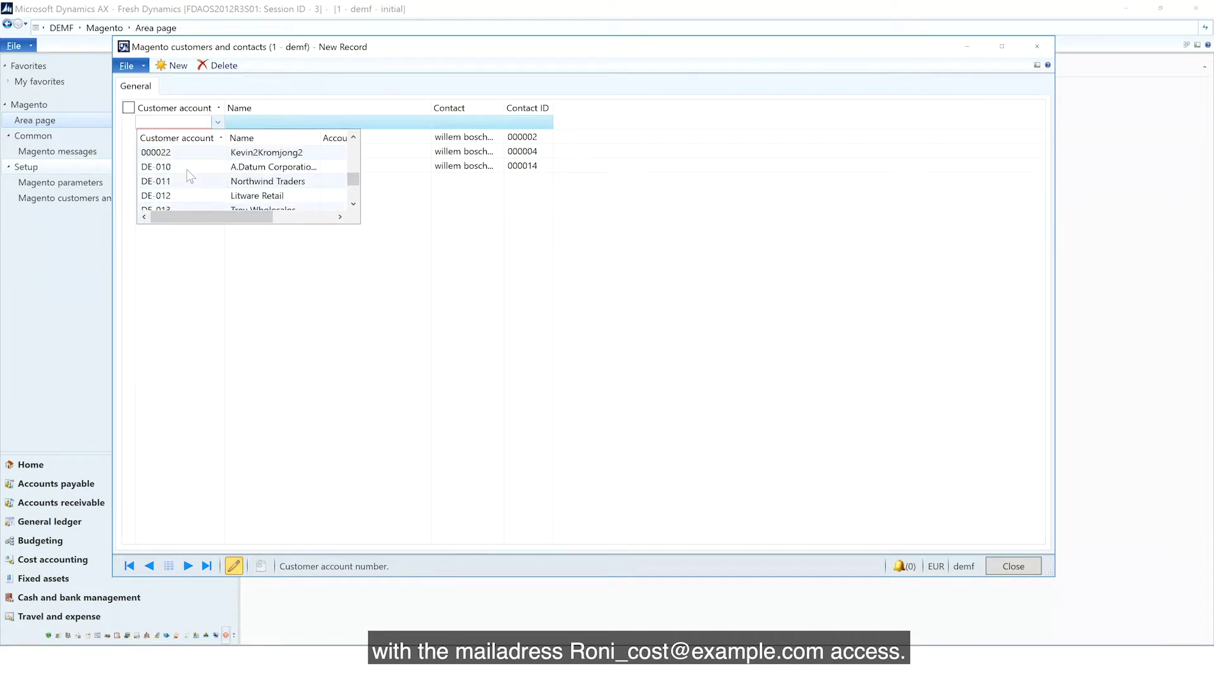
pyautogui.click(188, 170)
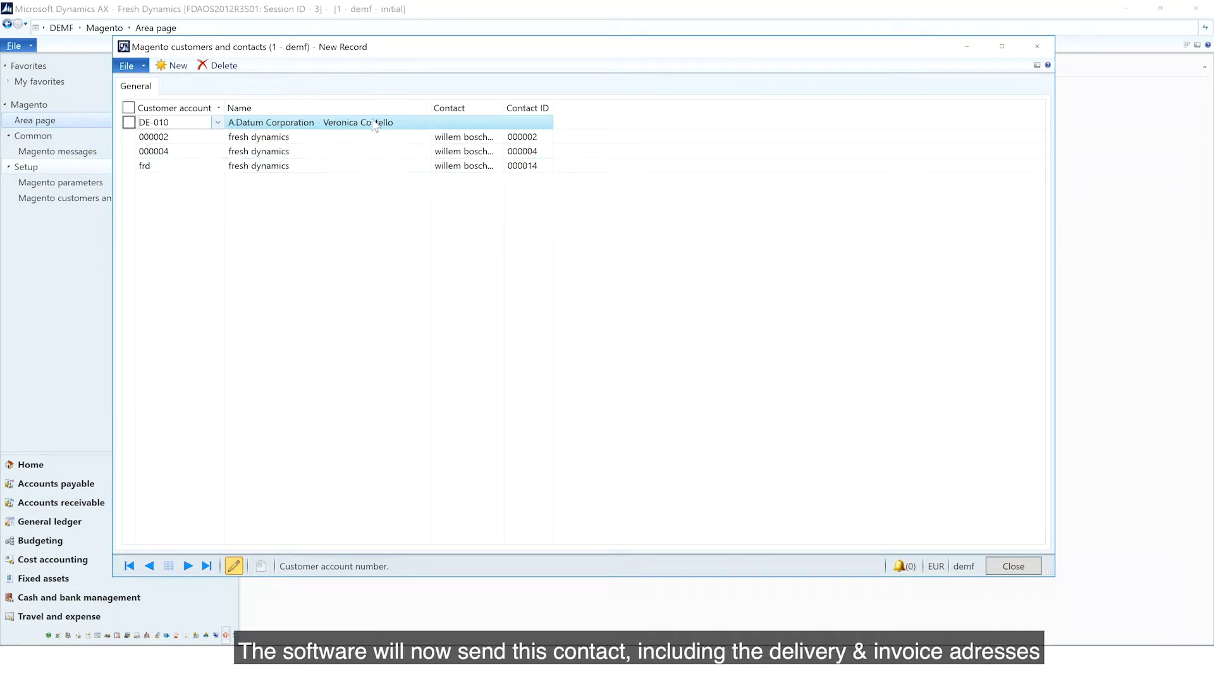
pyautogui.click(468, 122)
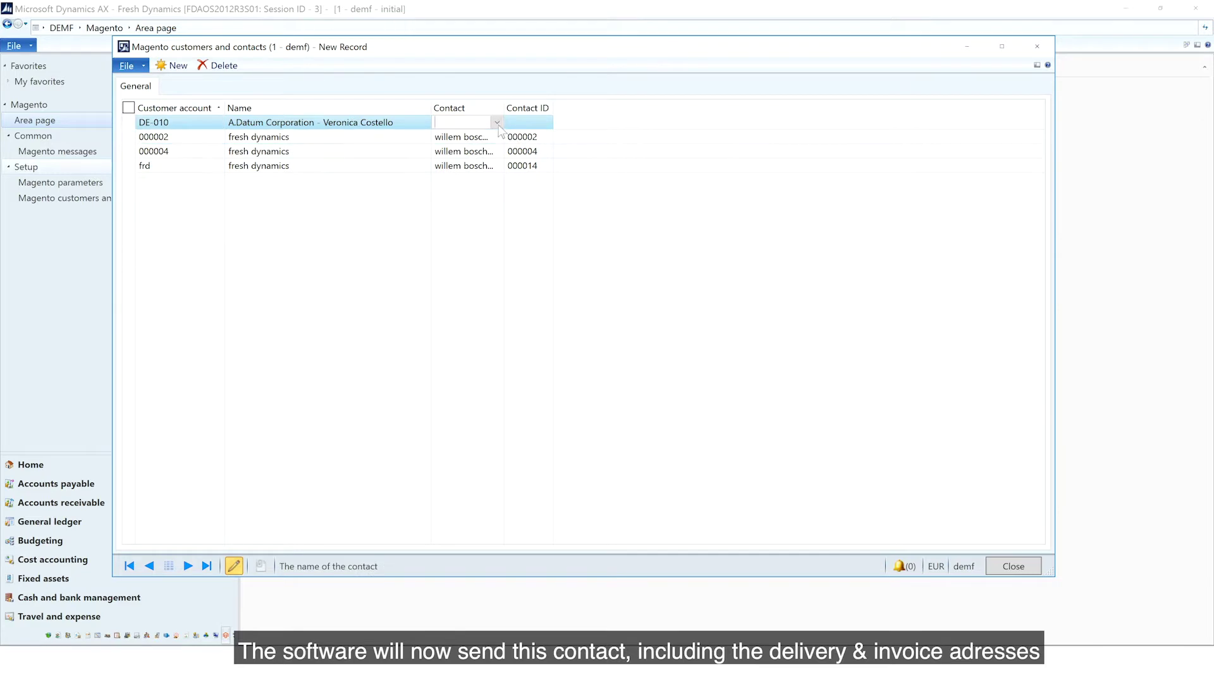
pyautogui.click(497, 122)
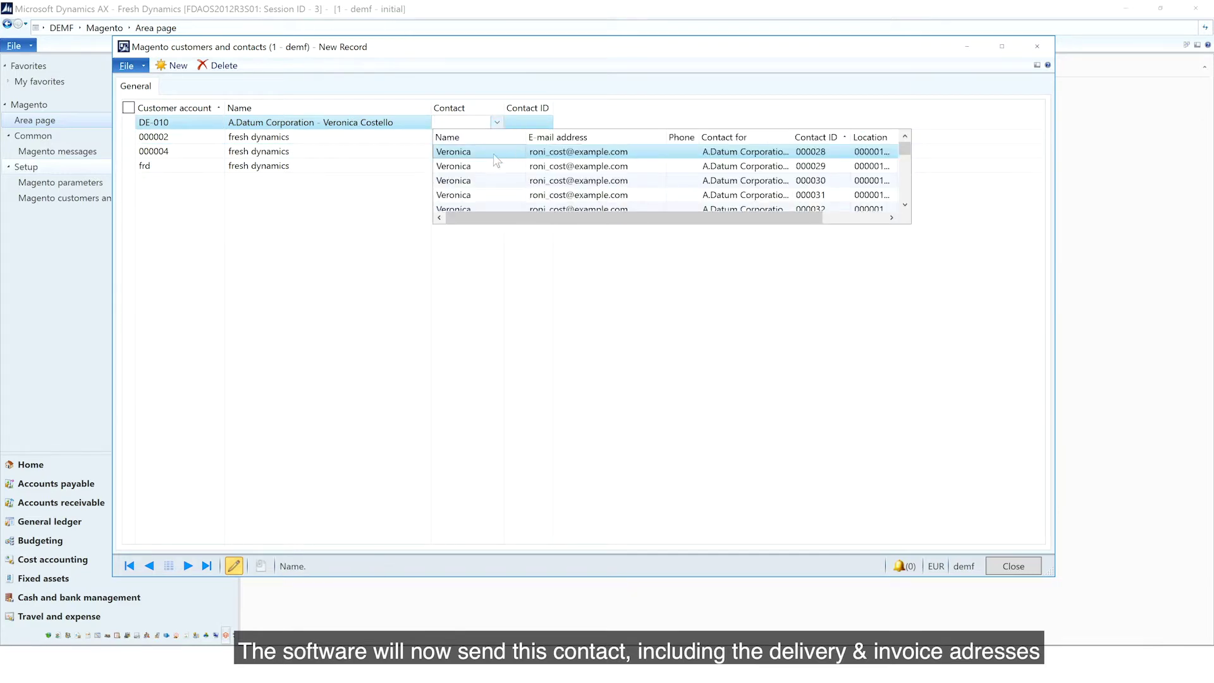
pyautogui.click(496, 155)
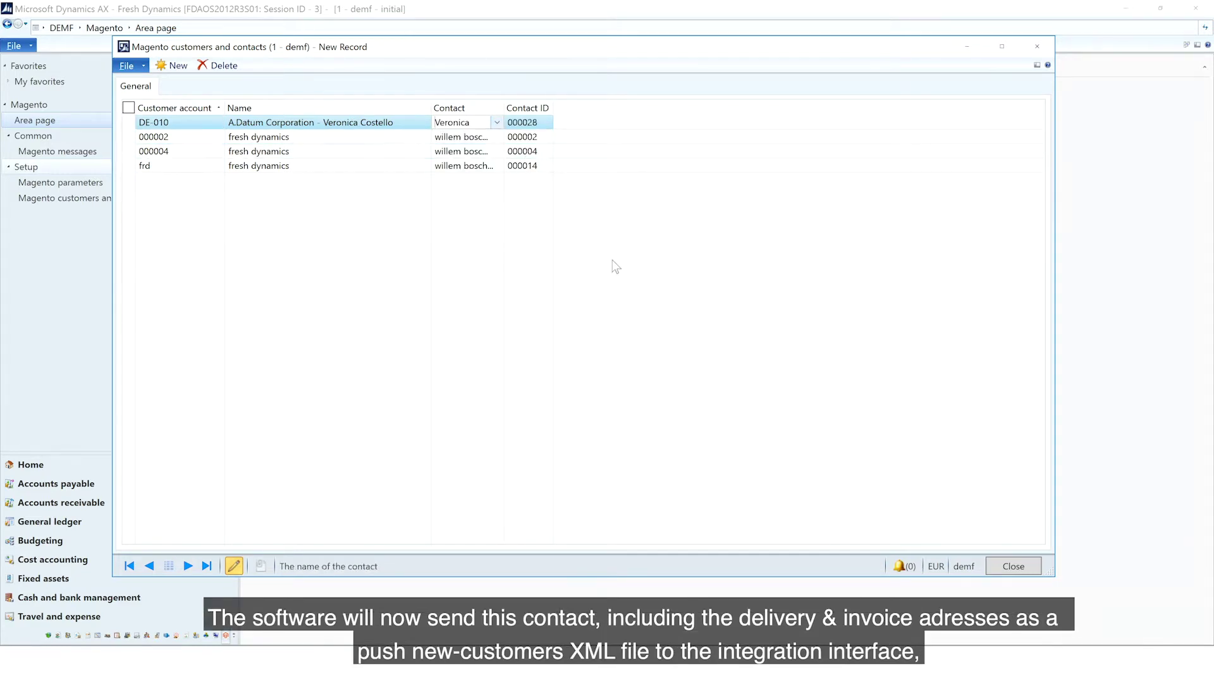
# - From Magento messages, open Send customer file's batch recurrence schedule and confirm it
pyautogui.click(1013, 566)
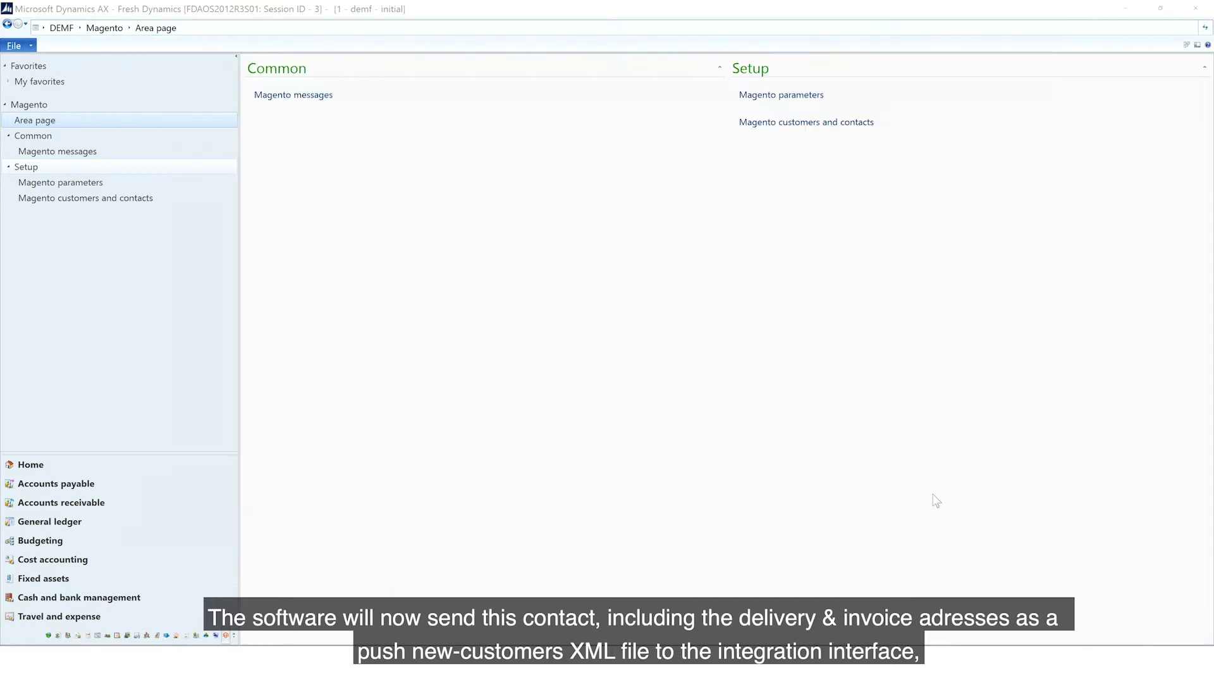
pyautogui.click(301, 96)
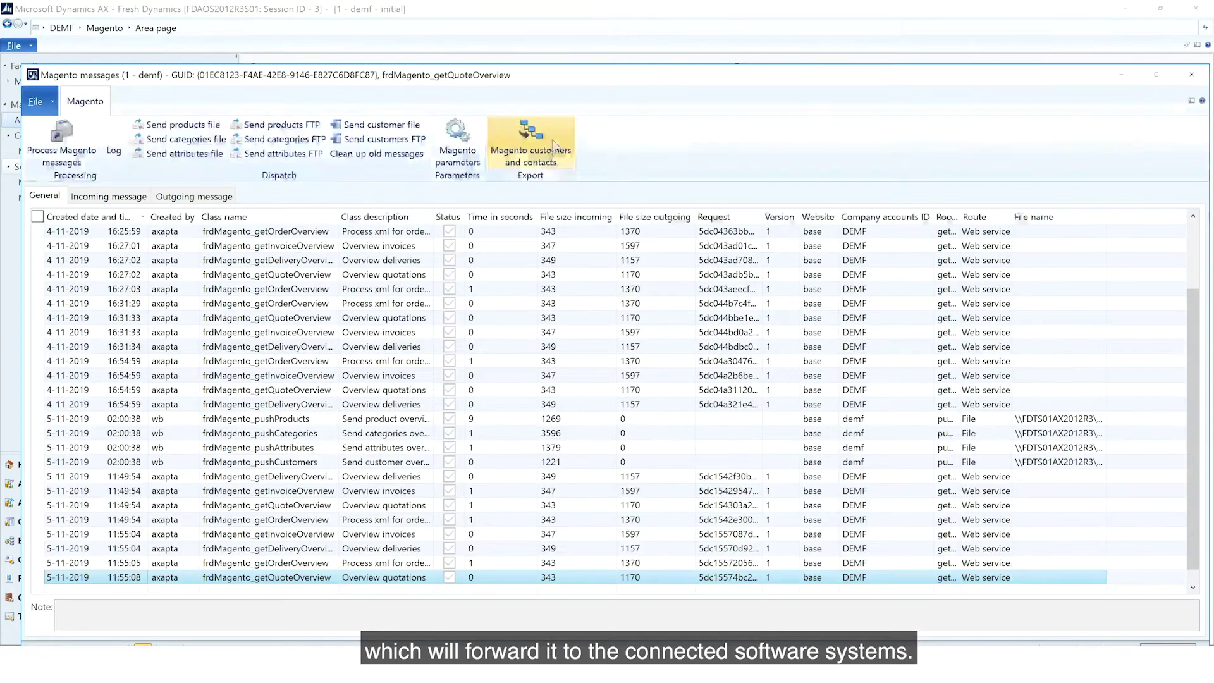
pyautogui.click(381, 124)
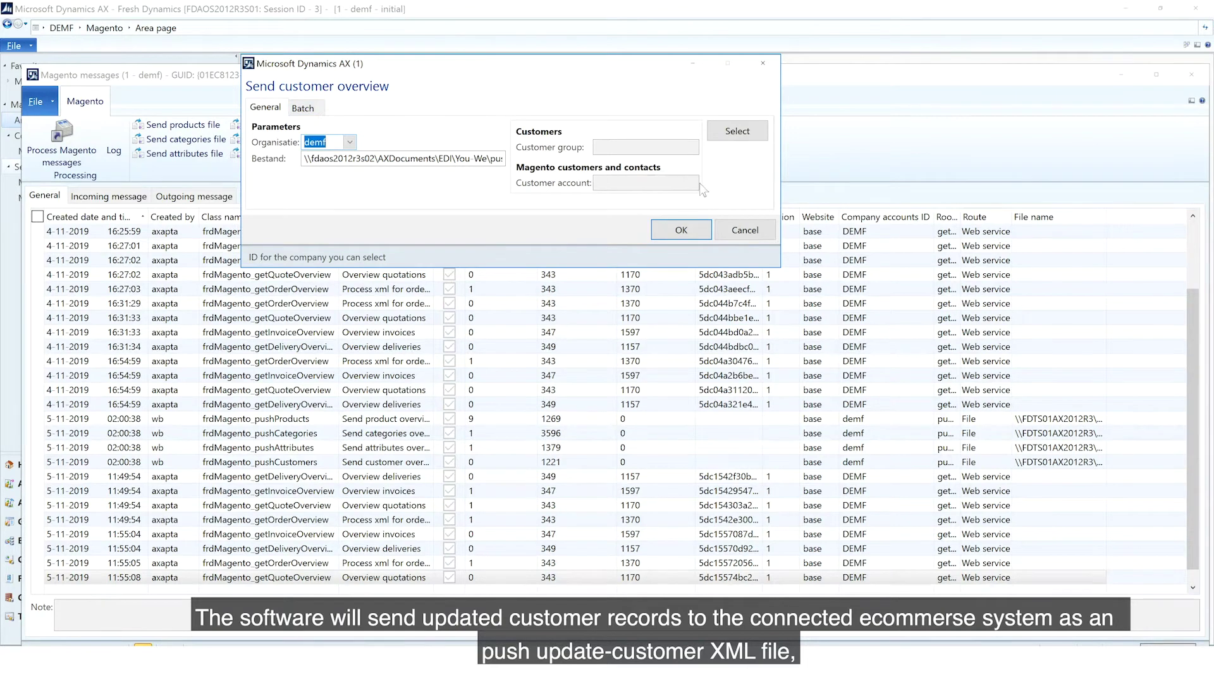
pyautogui.click(303, 108)
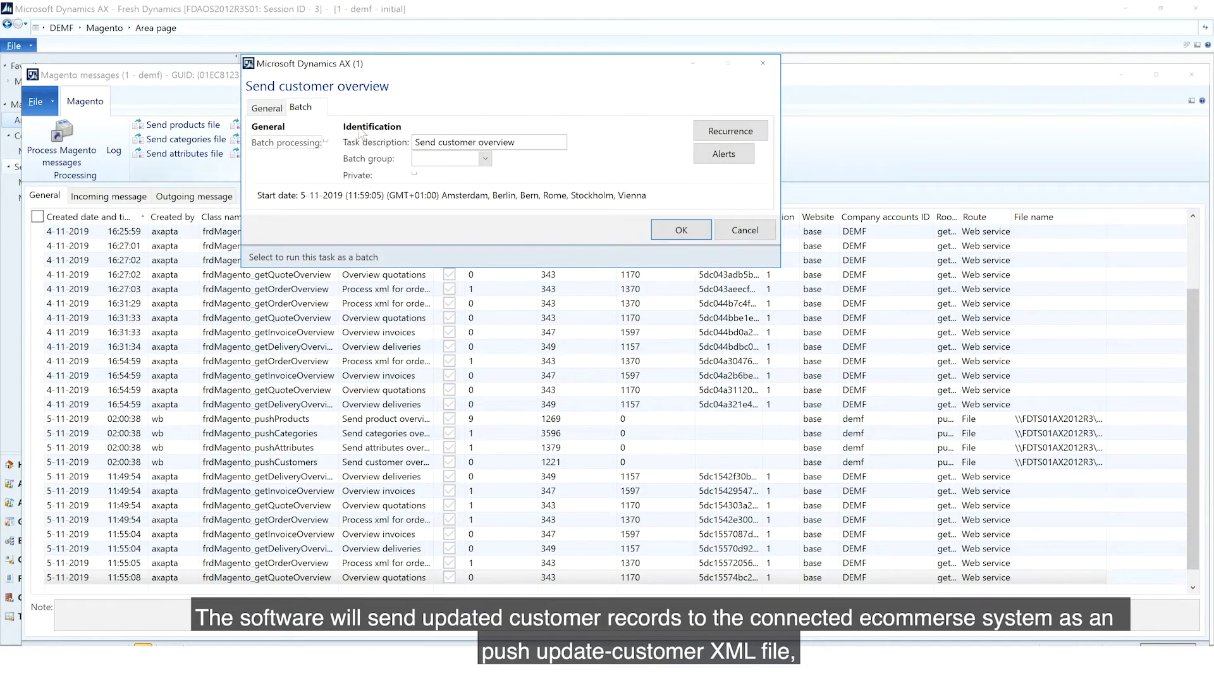
pyautogui.click(745, 134)
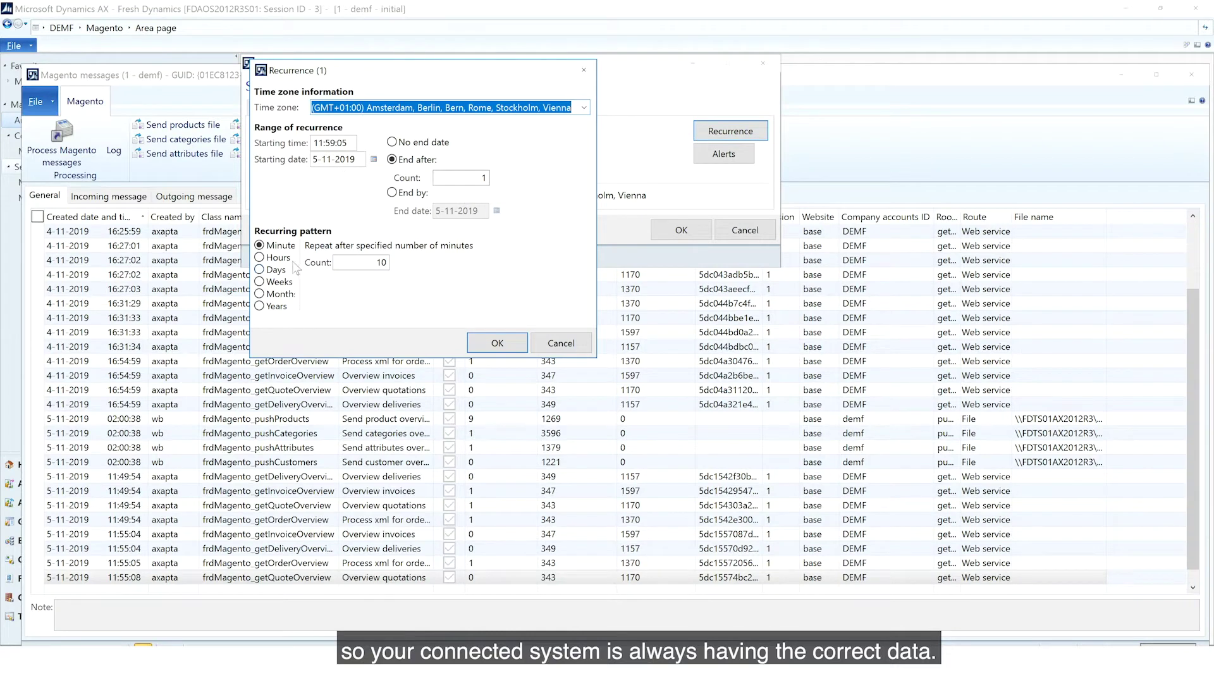
pyautogui.click(510, 350)
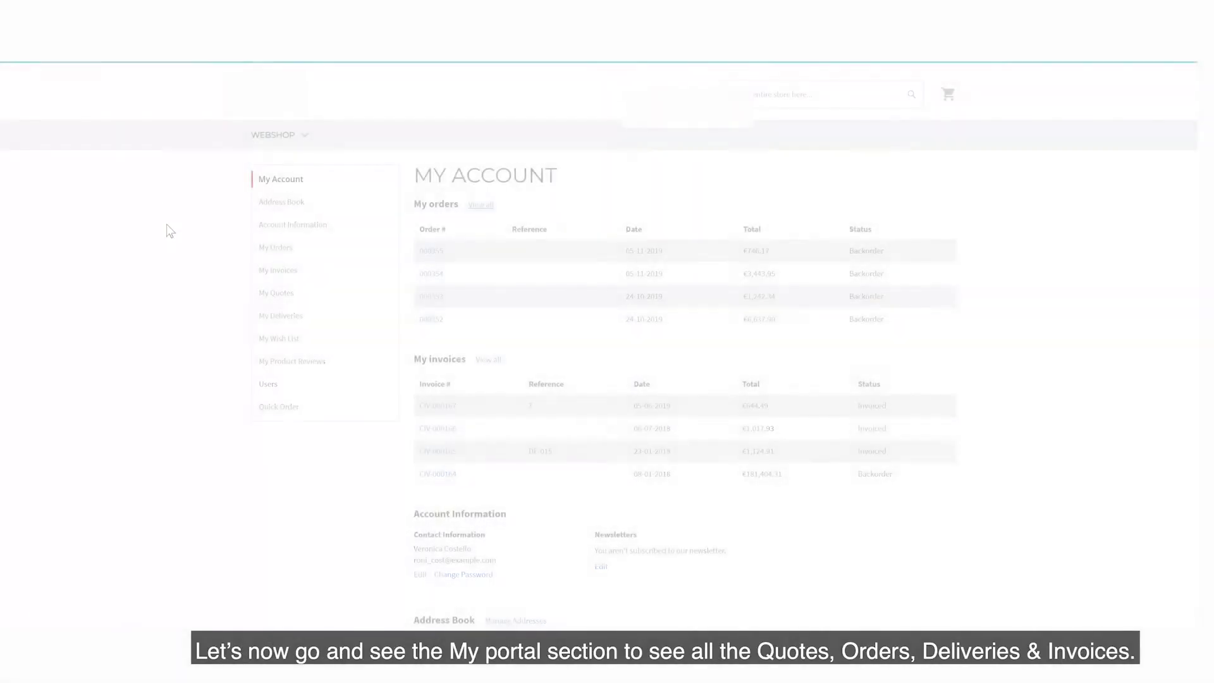
# - Look through My Deliveries and My Quotes, then open the My Orders list in the account portal
pyautogui.click(274, 319)
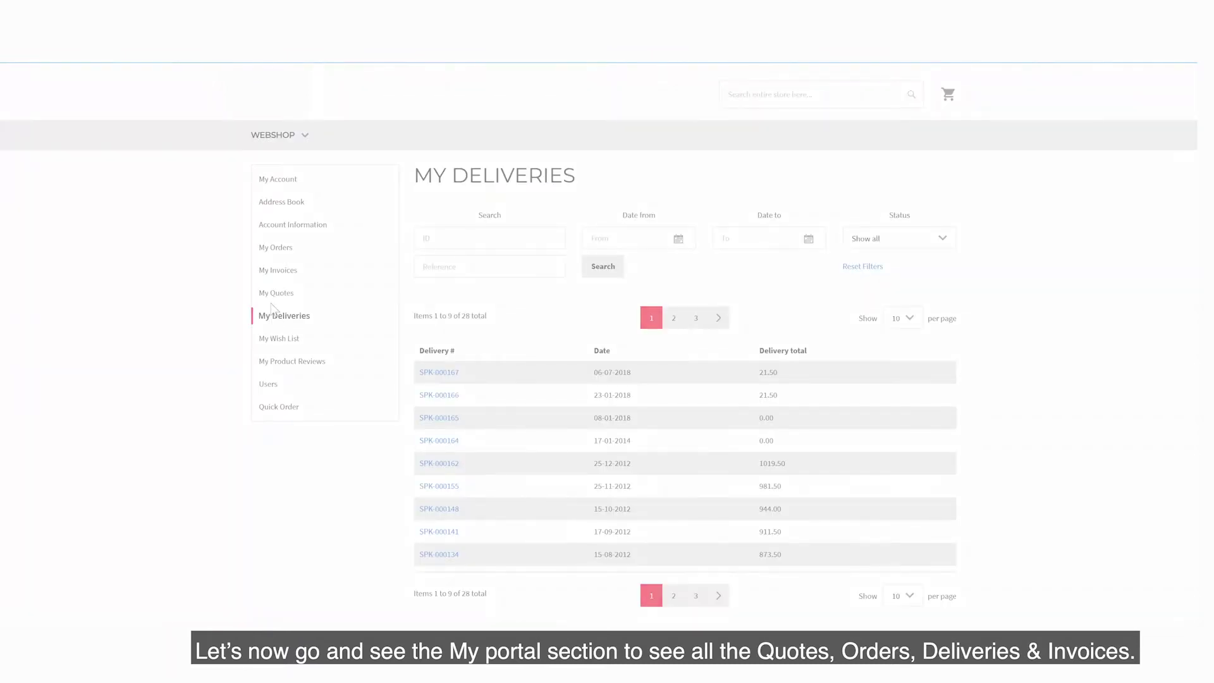
pyautogui.click(276, 297)
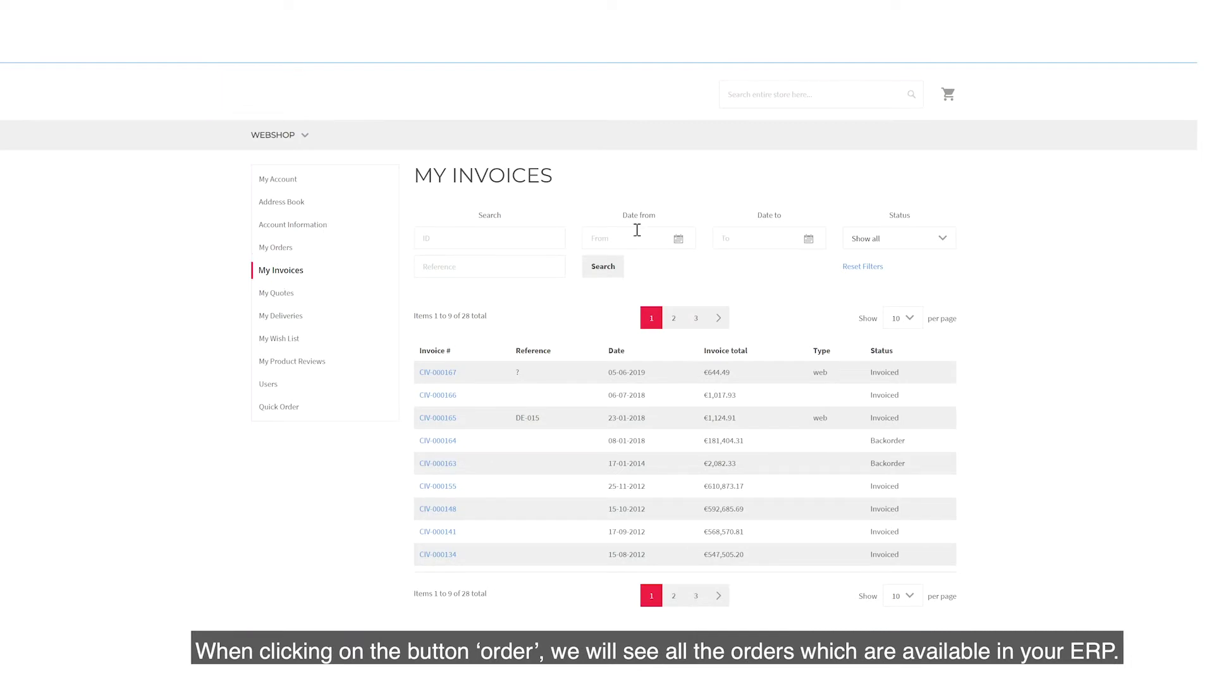
pyautogui.click(277, 248)
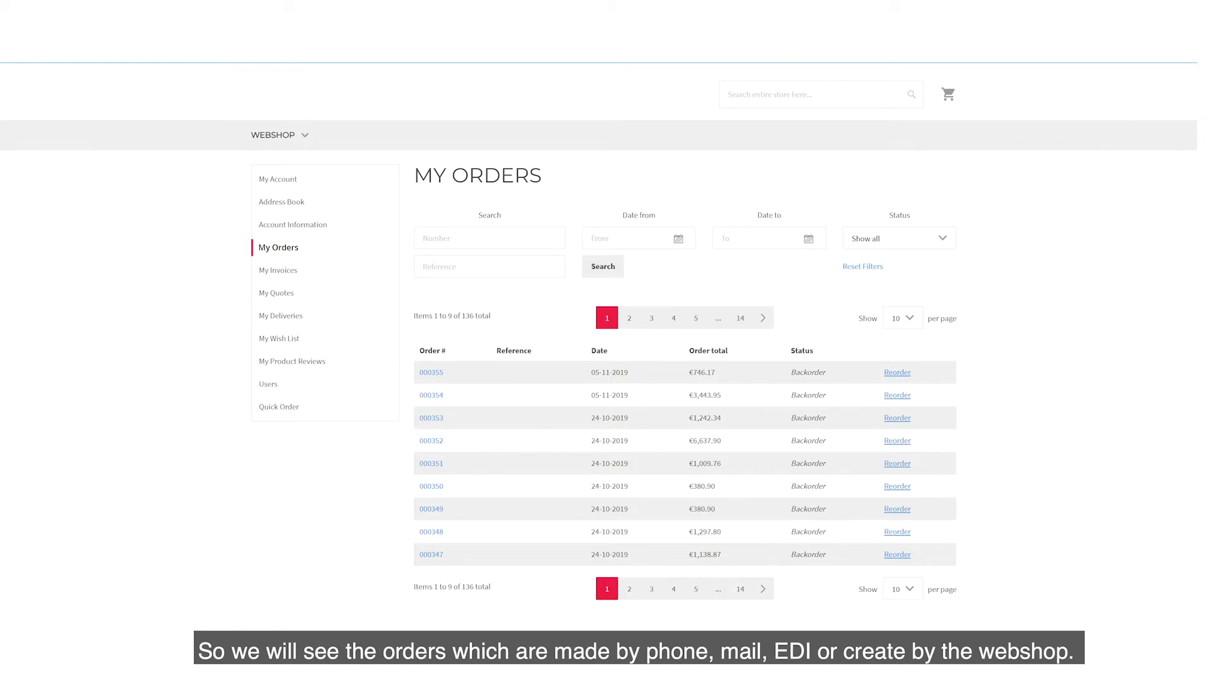
# - Refresh the message log and mark the customer id and order range in the incoming order-overview request
pyautogui.click(31, 158)
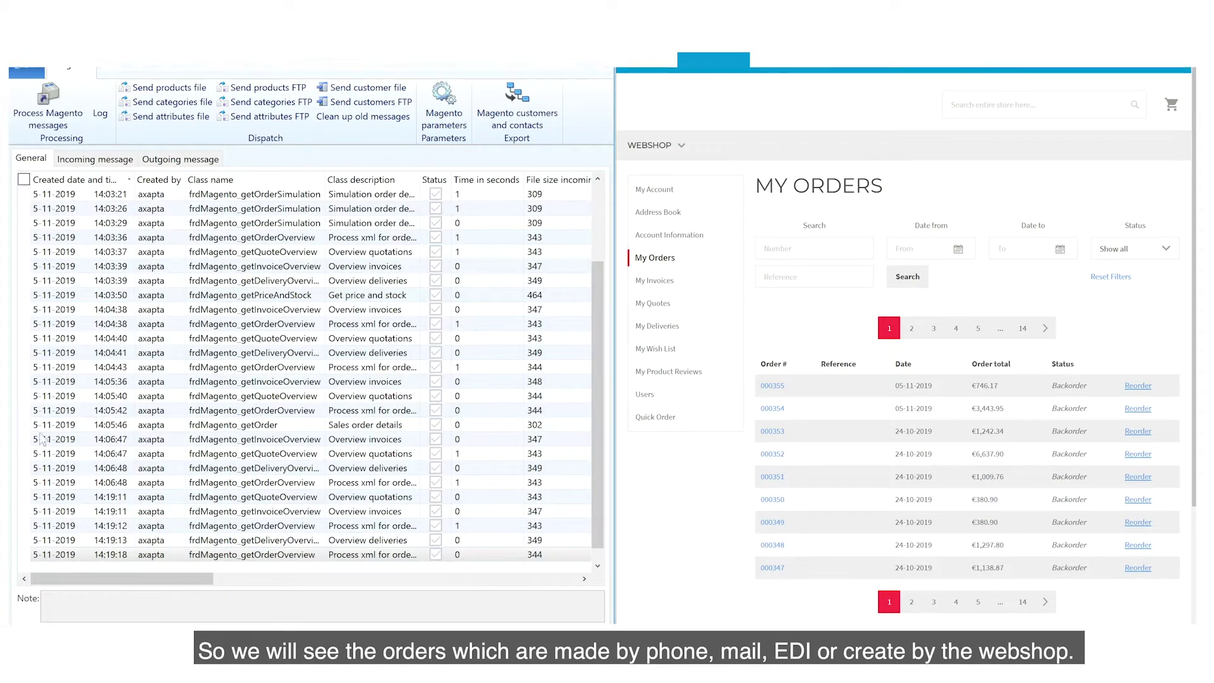
pyautogui.press('F5')
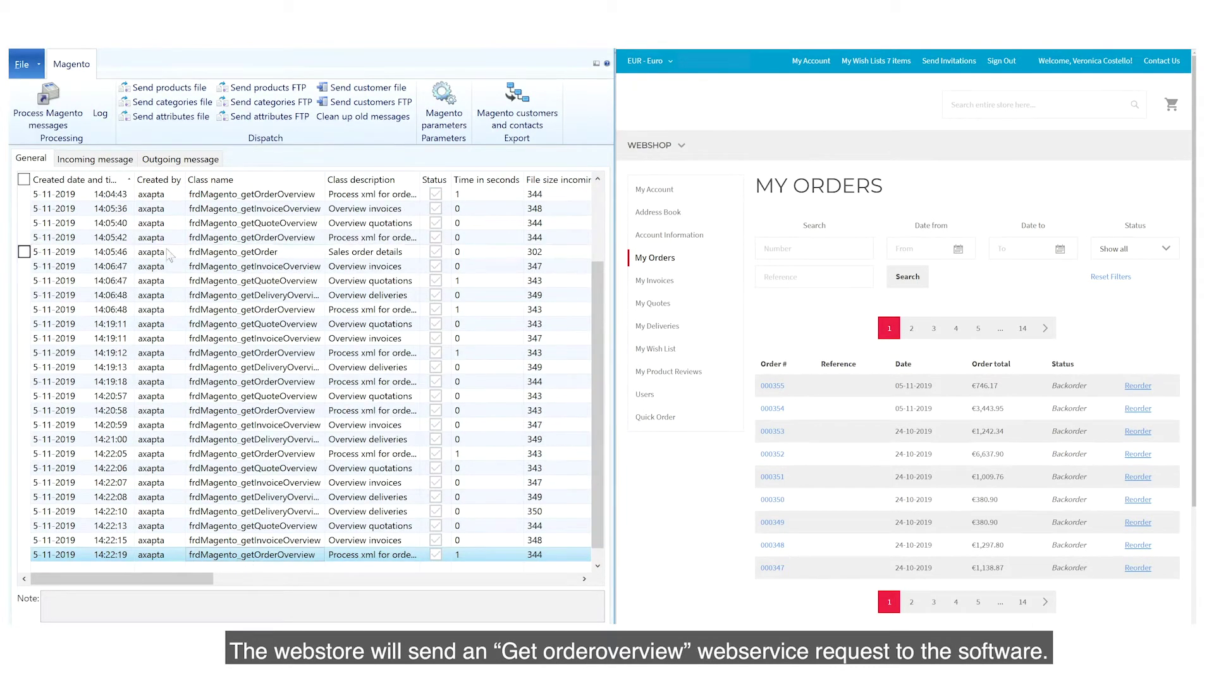
pyautogui.click(103, 162)
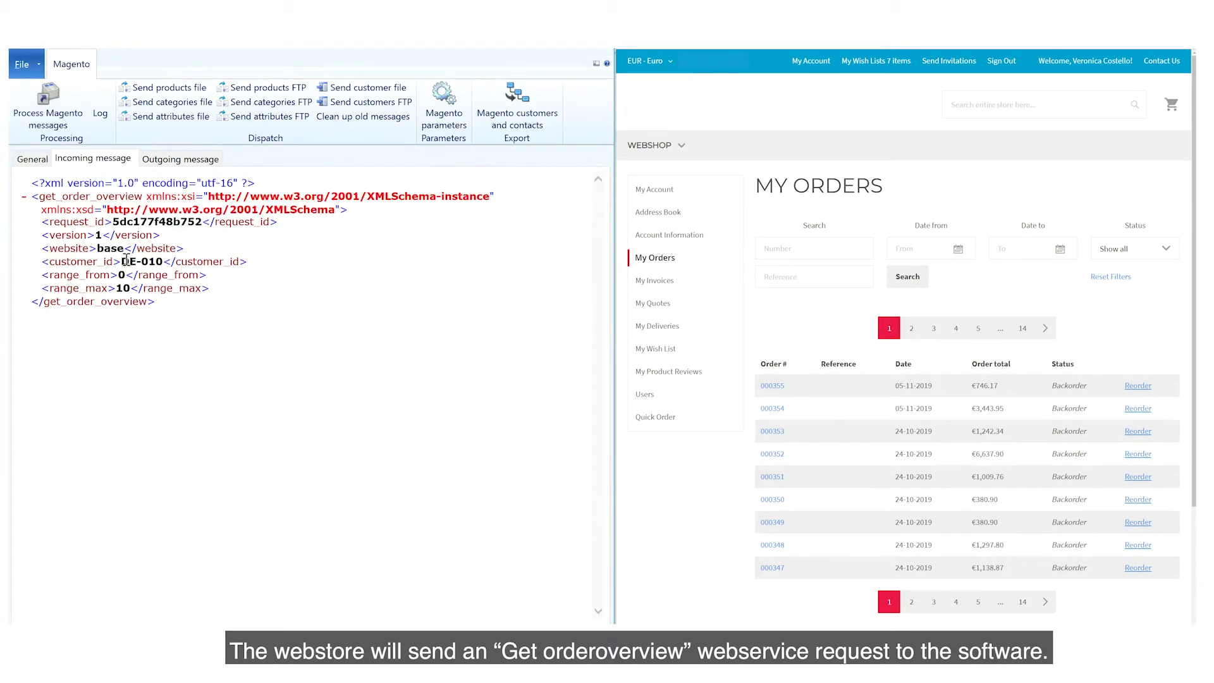
pyautogui.moveTo(121, 261); pyautogui.dragTo(168, 290)
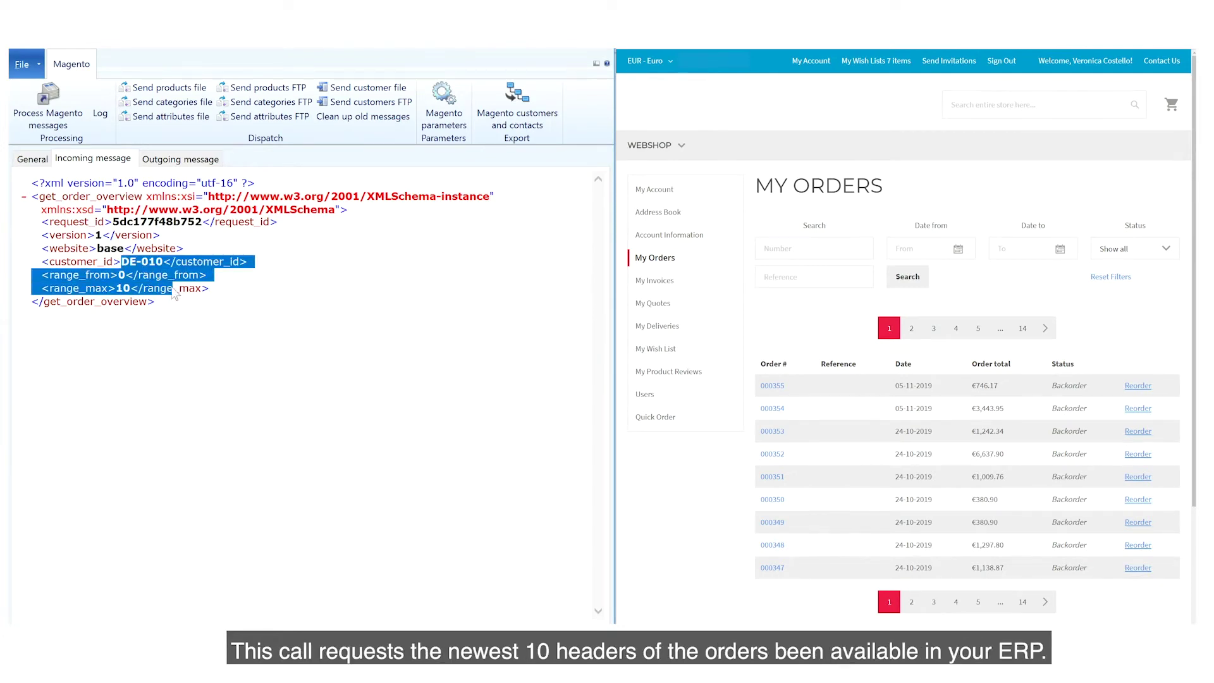
# - Match the outgoing response's order 000355 and 746.17 total to the webshop, then open that order
pyautogui.click(197, 163)
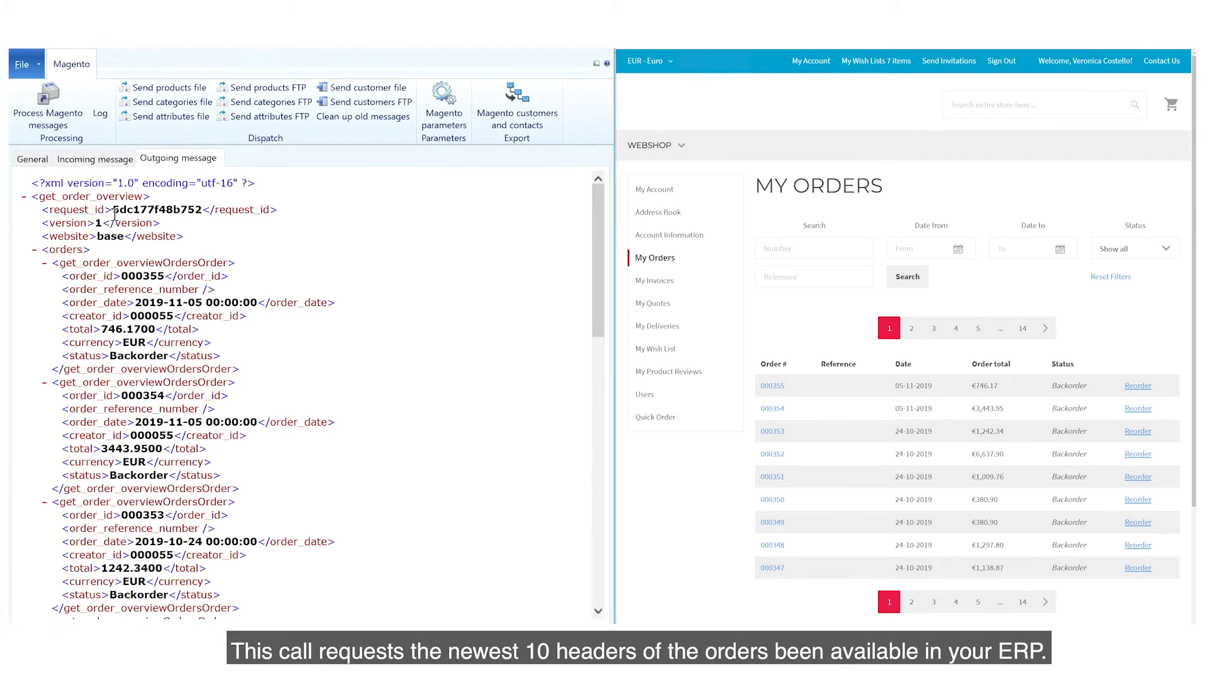
pyautogui.doubleClick(152, 279)
pyautogui.doubleClick(788, 387)
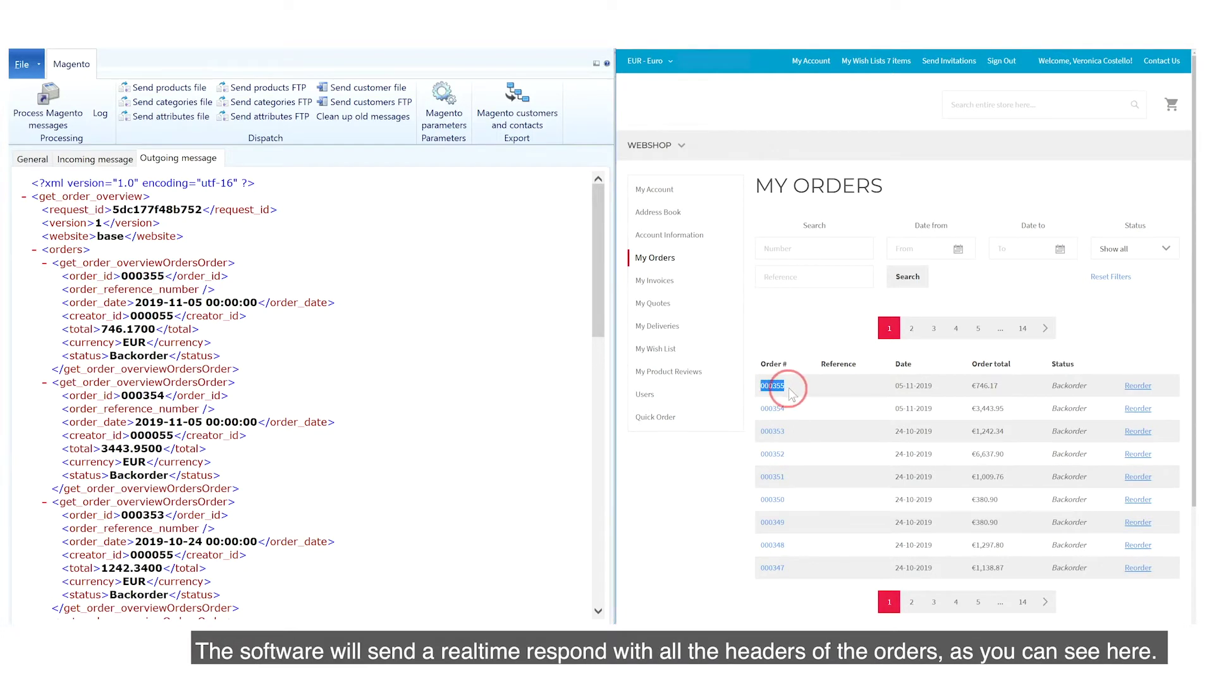
pyautogui.click(105, 330)
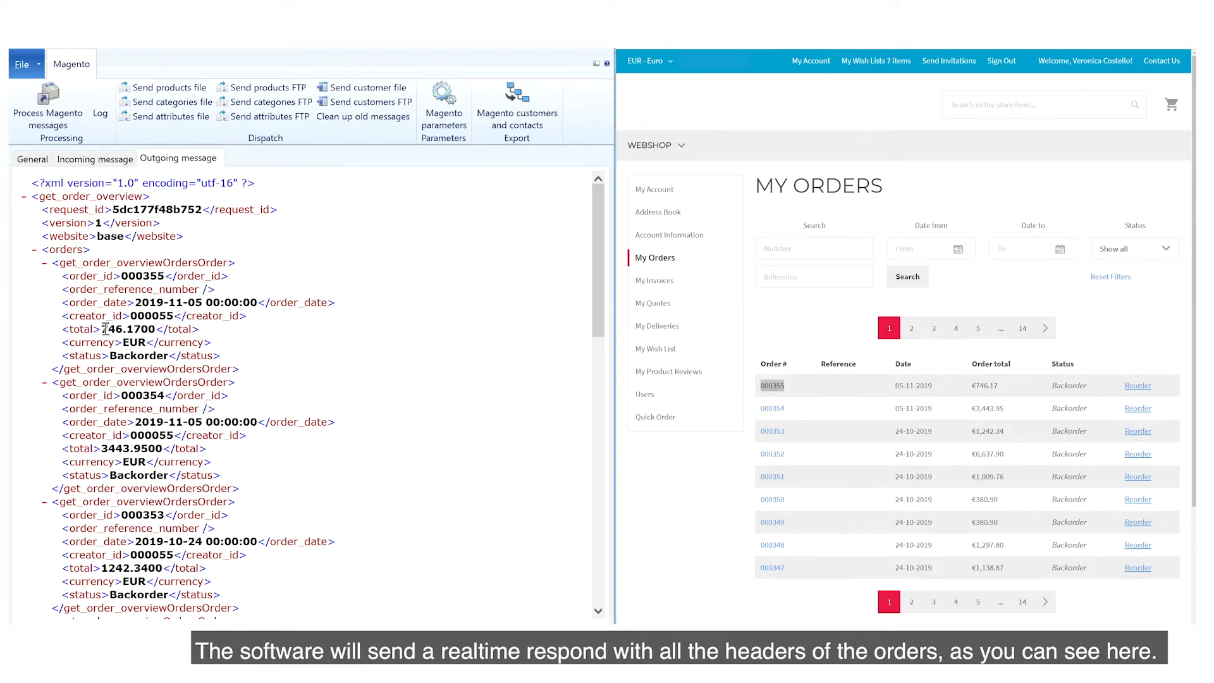
pyautogui.moveTo(106, 329); pyautogui.dragTo(144, 330)
pyautogui.click(996, 387)
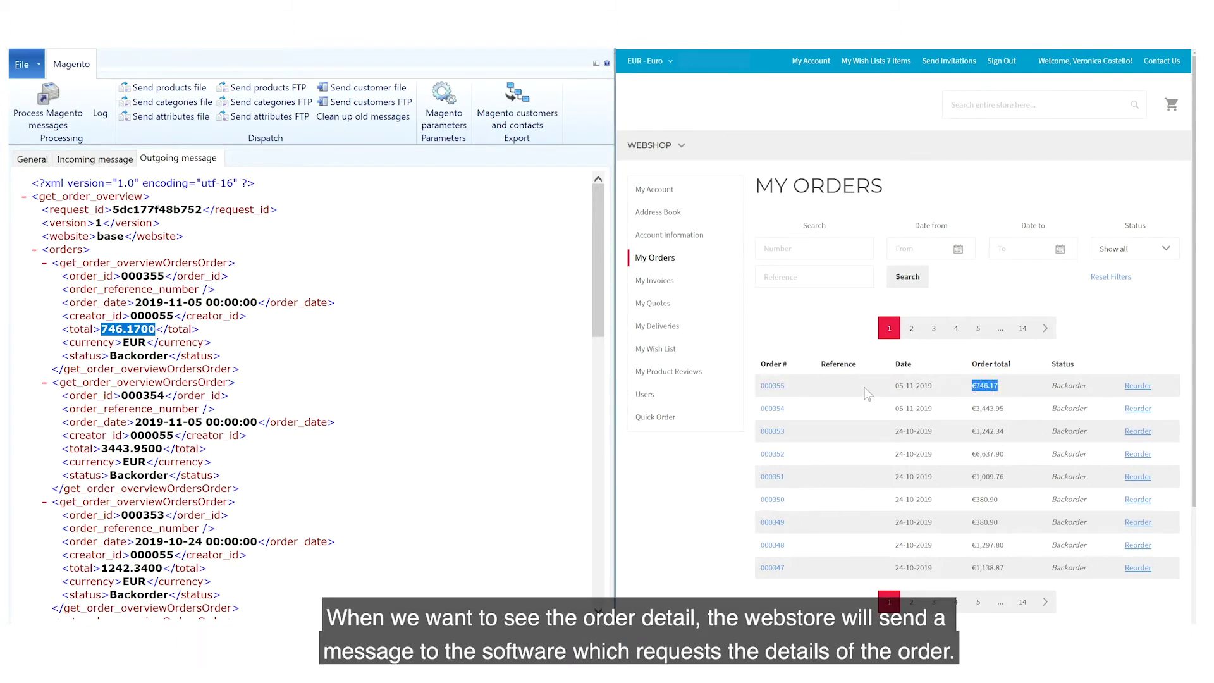
pyautogui.click(771, 387)
pyautogui.click(32, 158)
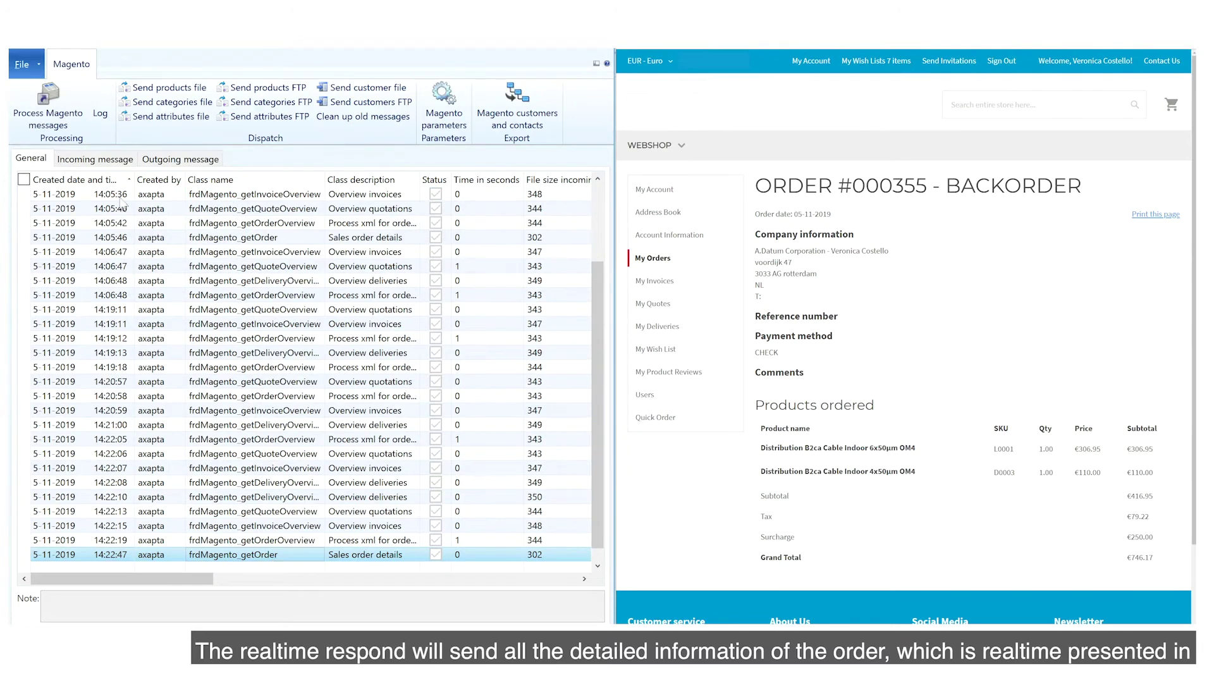
# - Compare the get_order response's sub_total 416.95, vat 79.22 and surcharge 250.00 with the webshop order page
pyautogui.click(117, 162)
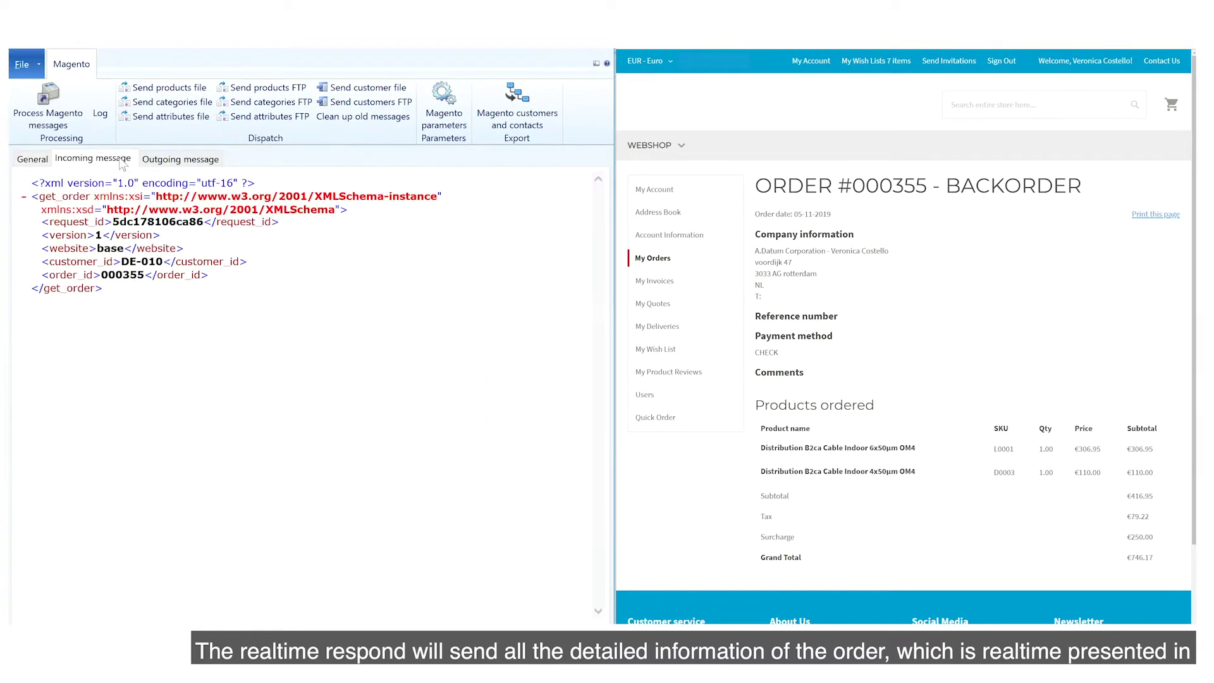
pyautogui.click(151, 162)
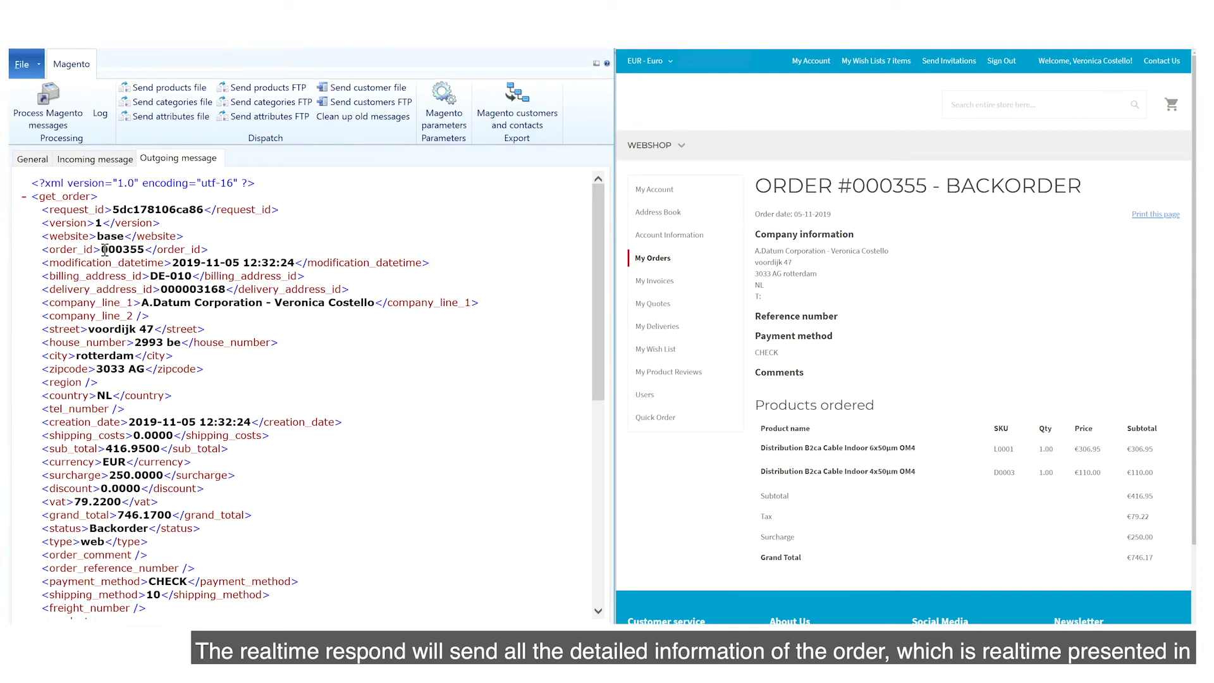
pyautogui.moveTo(104, 250); pyautogui.dragTo(158, 373)
pyautogui.click(112, 449)
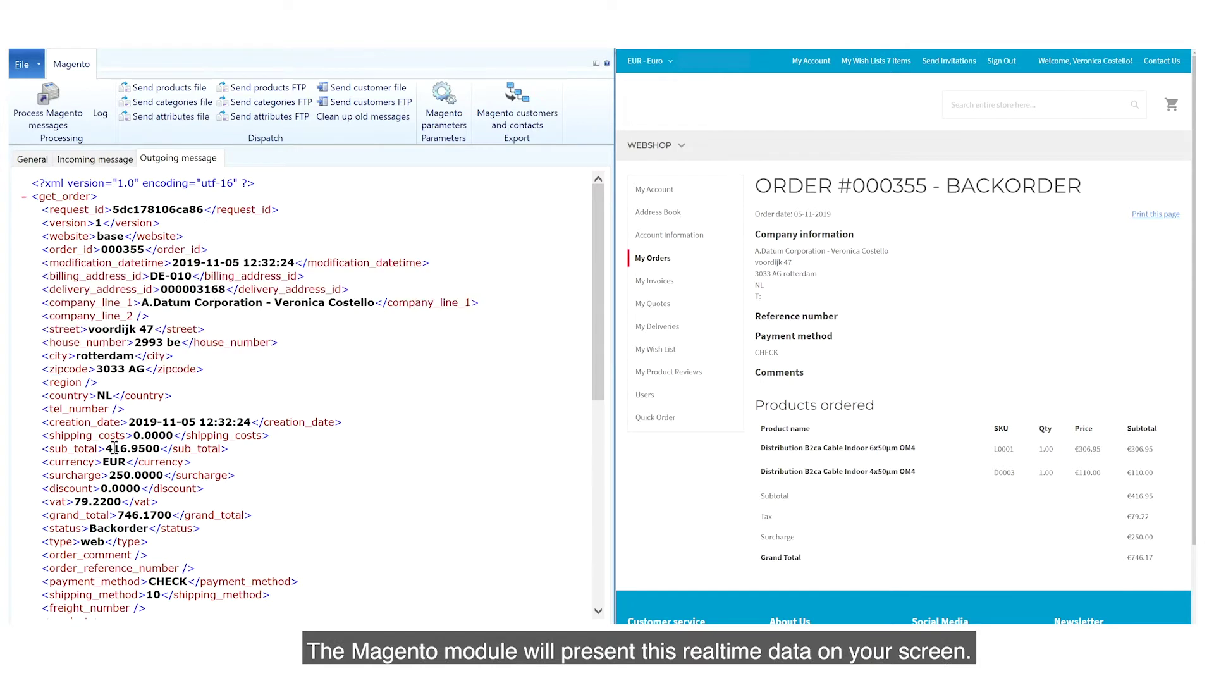
pyautogui.doubleClick(113, 449)
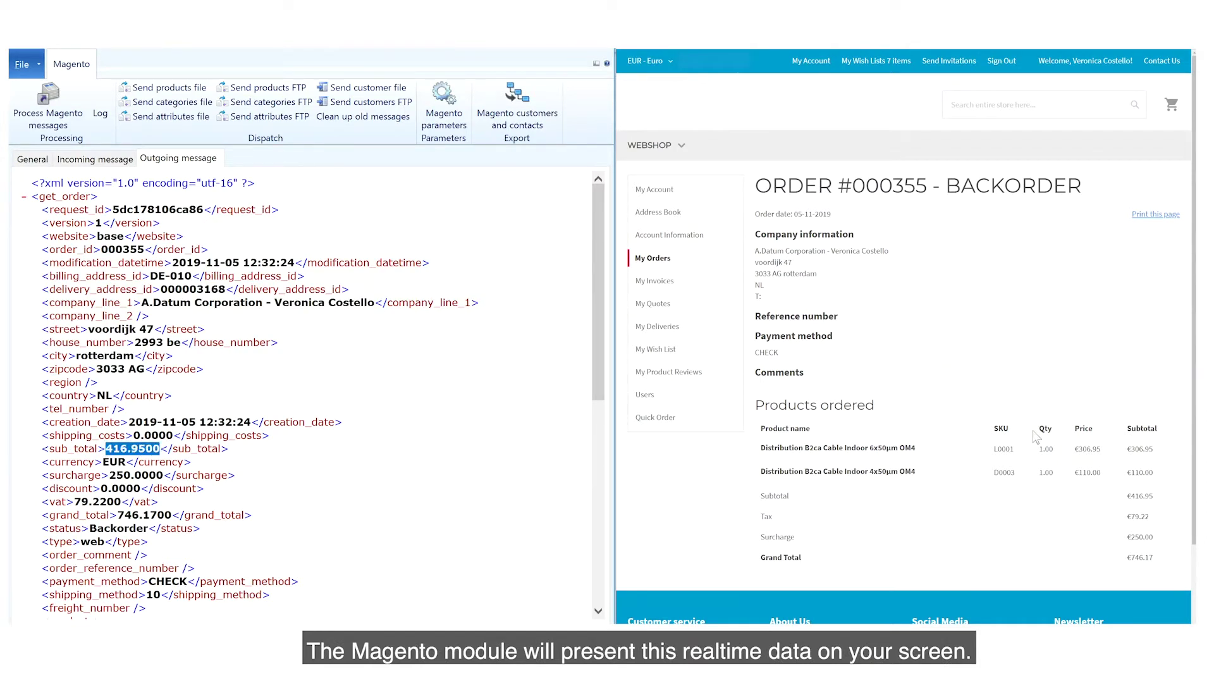
pyautogui.moveTo(1126, 496); pyautogui.dragTo(1155, 503)
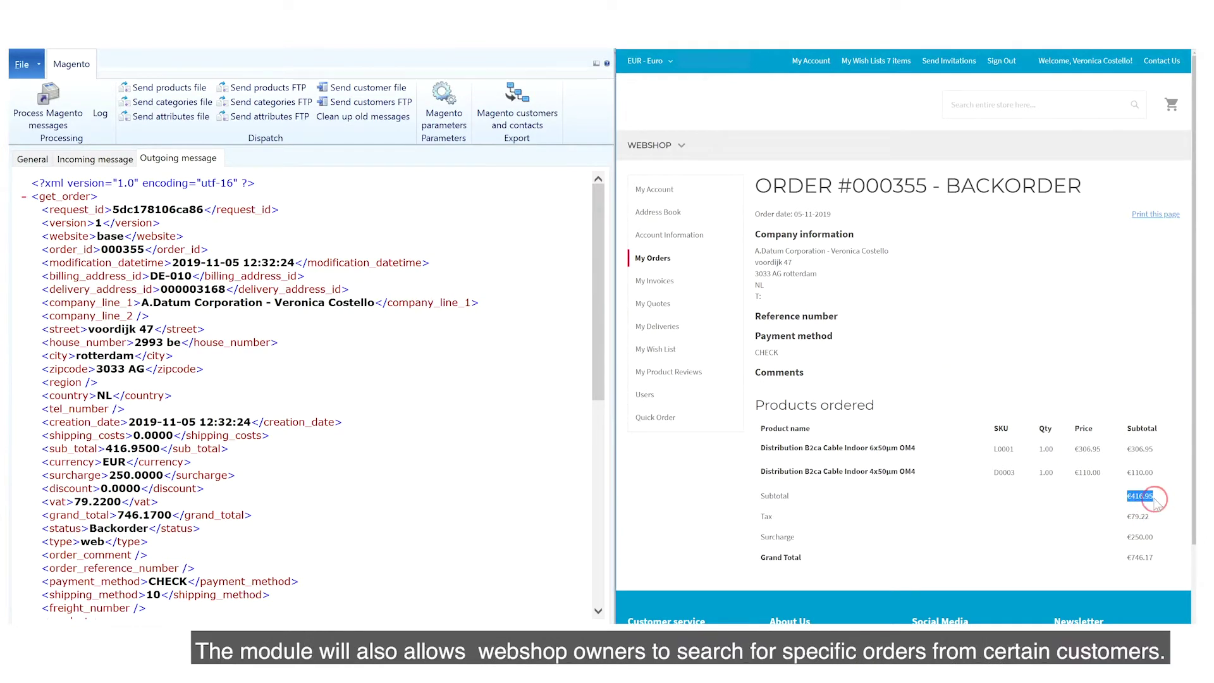
pyautogui.doubleClick(76, 502)
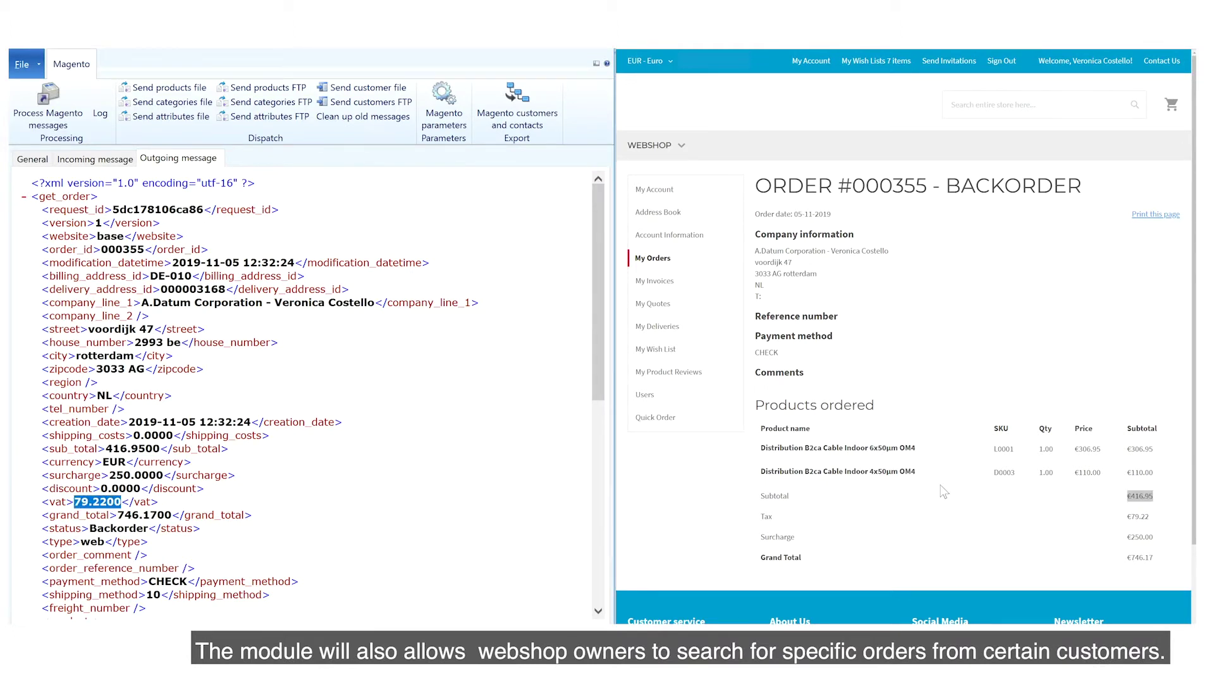
pyautogui.moveTo(1130, 517); pyautogui.dragTo(1150, 538)
pyautogui.moveTo(107, 476); pyautogui.dragTo(148, 477)
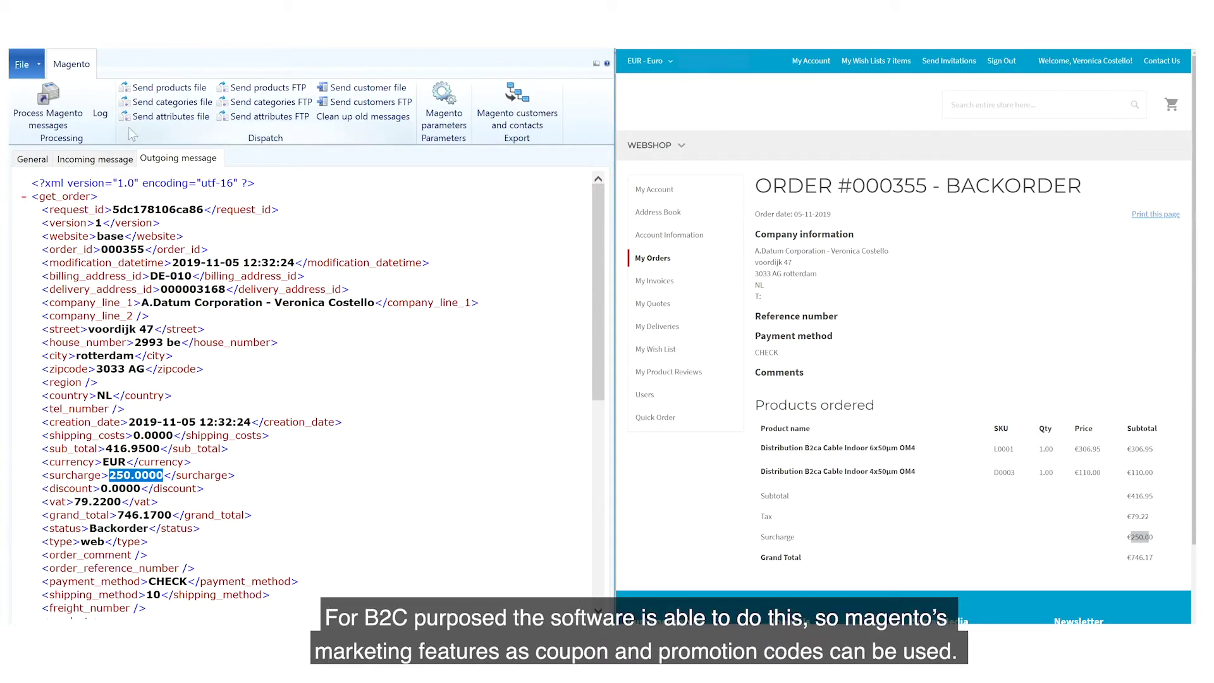
# - Return to the AX message log grid and the webshop's My Orders list
pyautogui.click(32, 159)
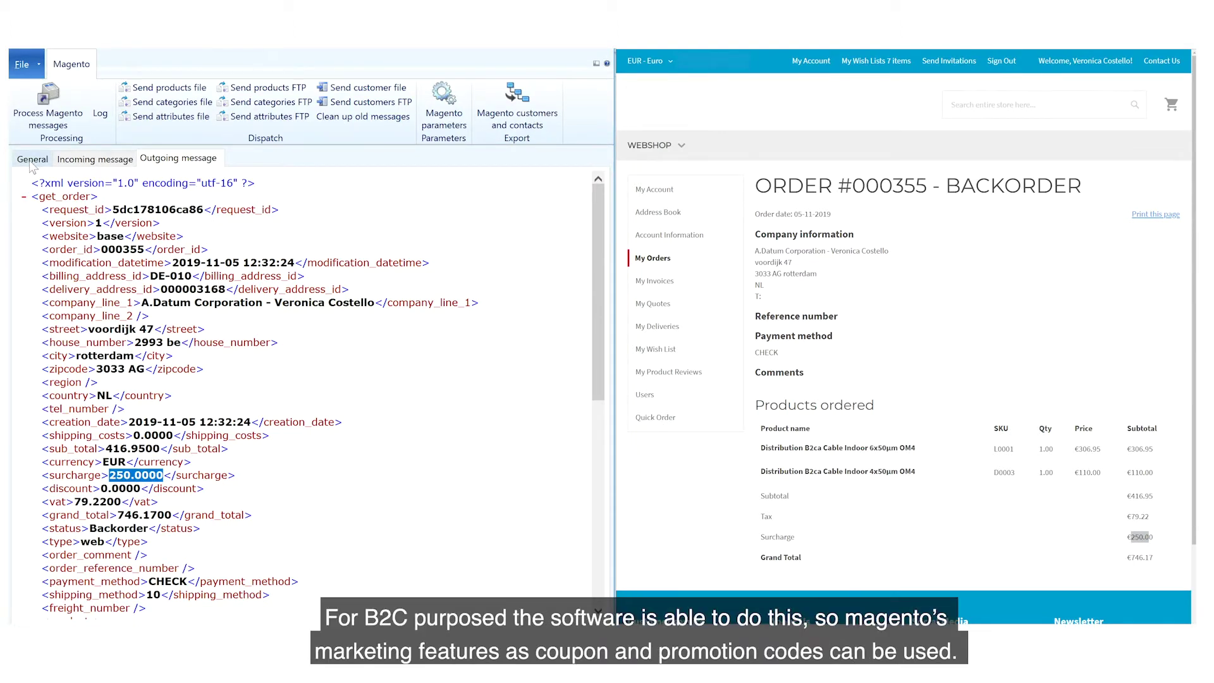
pyautogui.click(851, 305)
pyautogui.click(657, 259)
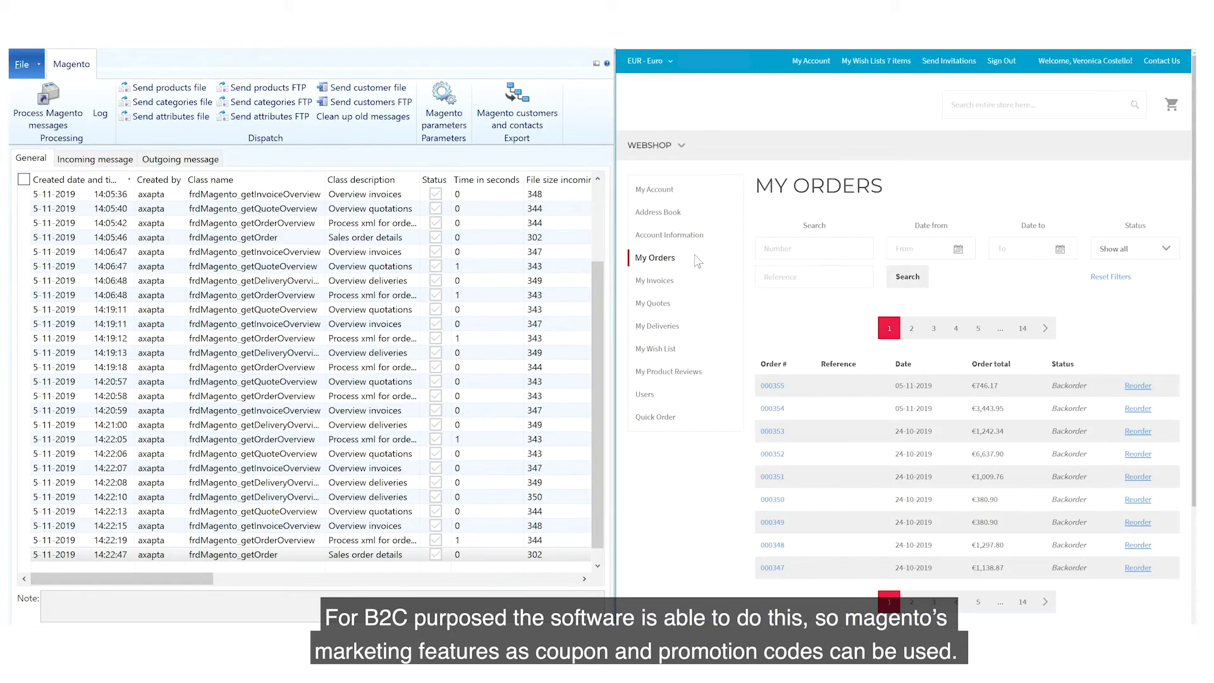
# - Open the customer's My Invoices list and its Date from calendar in the webshop
pyautogui.click(664, 286)
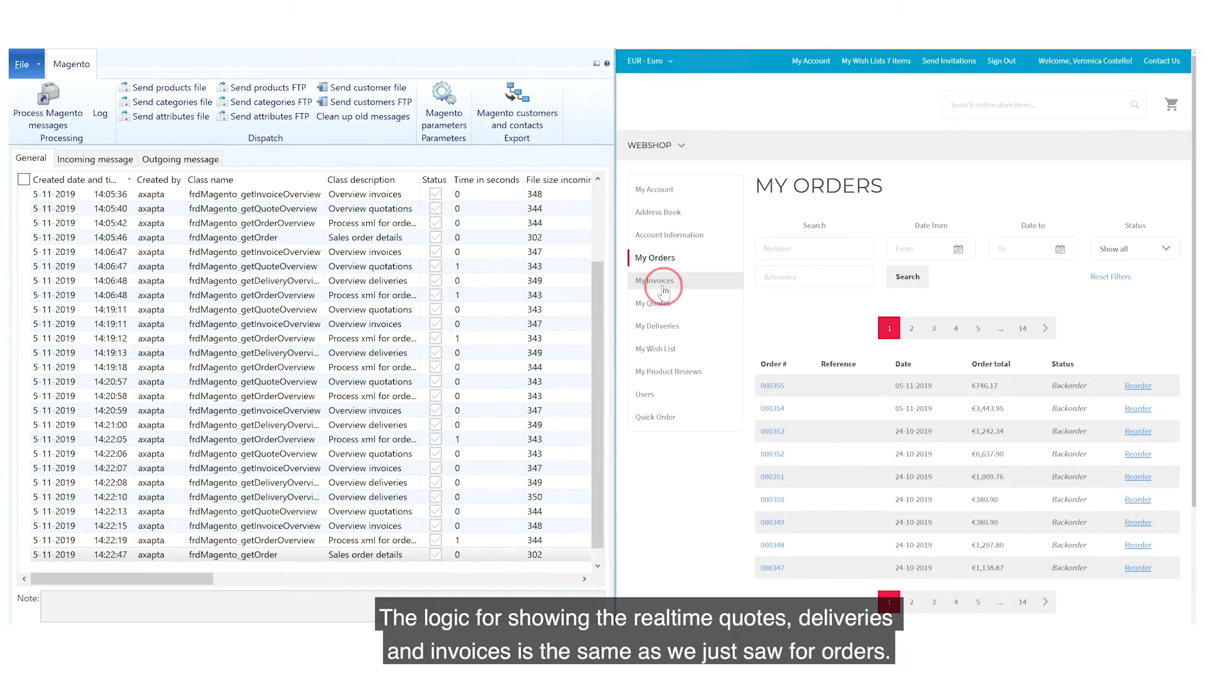
pyautogui.click(721, 282)
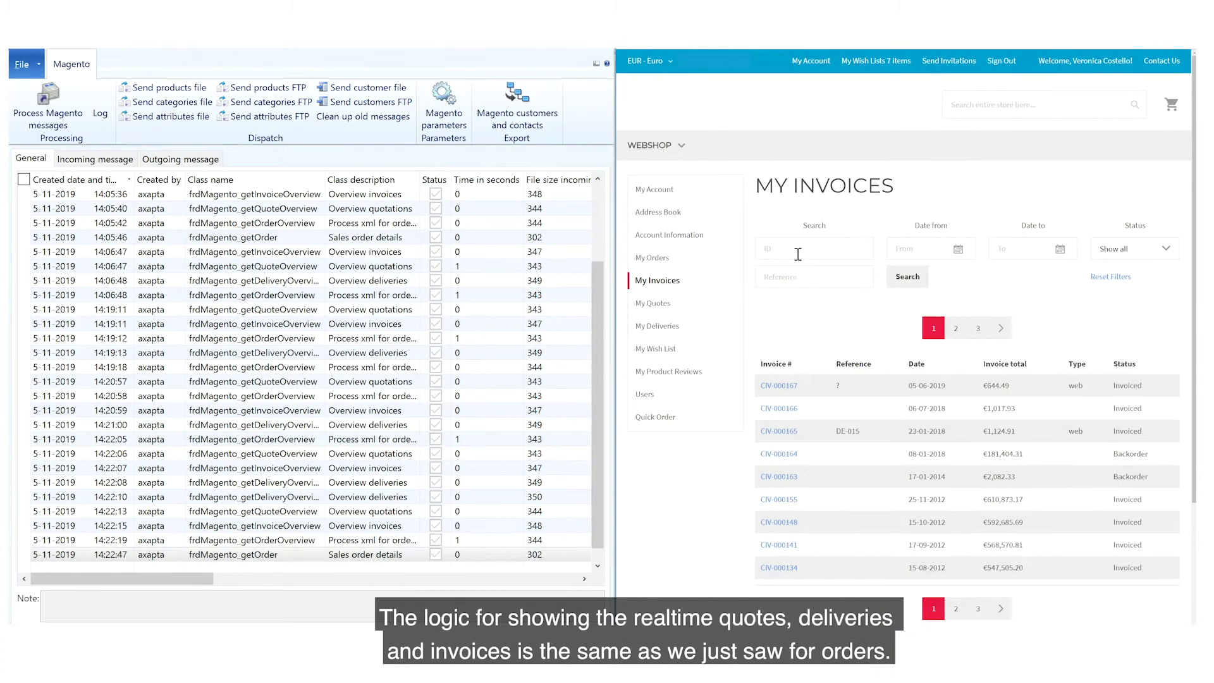
pyautogui.click(914, 250)
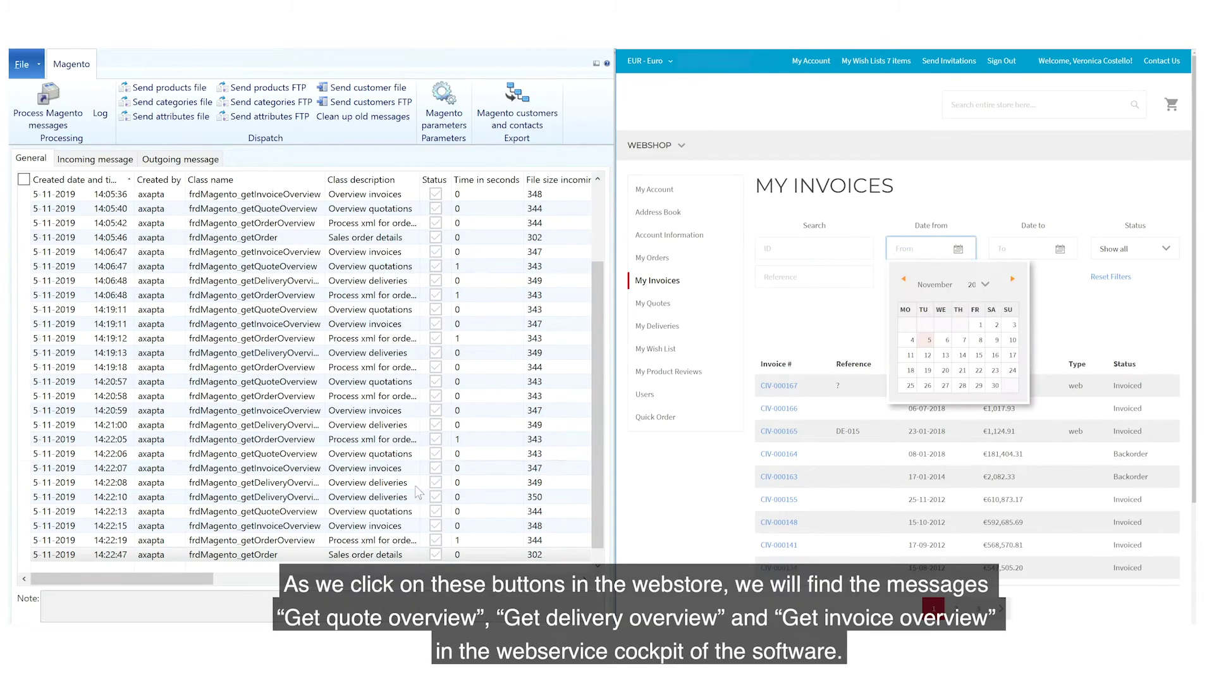
# - Review the 14:22 and 14:23 invoice- and quote-overview messages in the AX log, then sign in as the customer
pyautogui.hotkey('ctrl', 'Home')
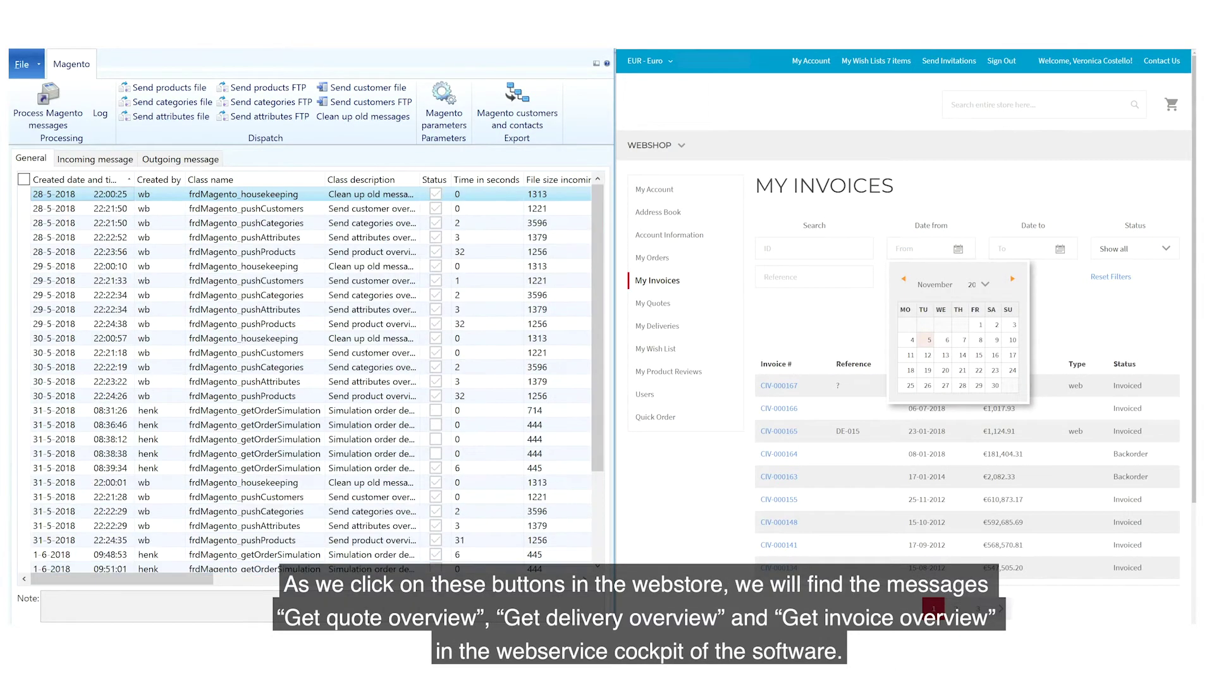
pyautogui.hotkey('ctrl', 'End')
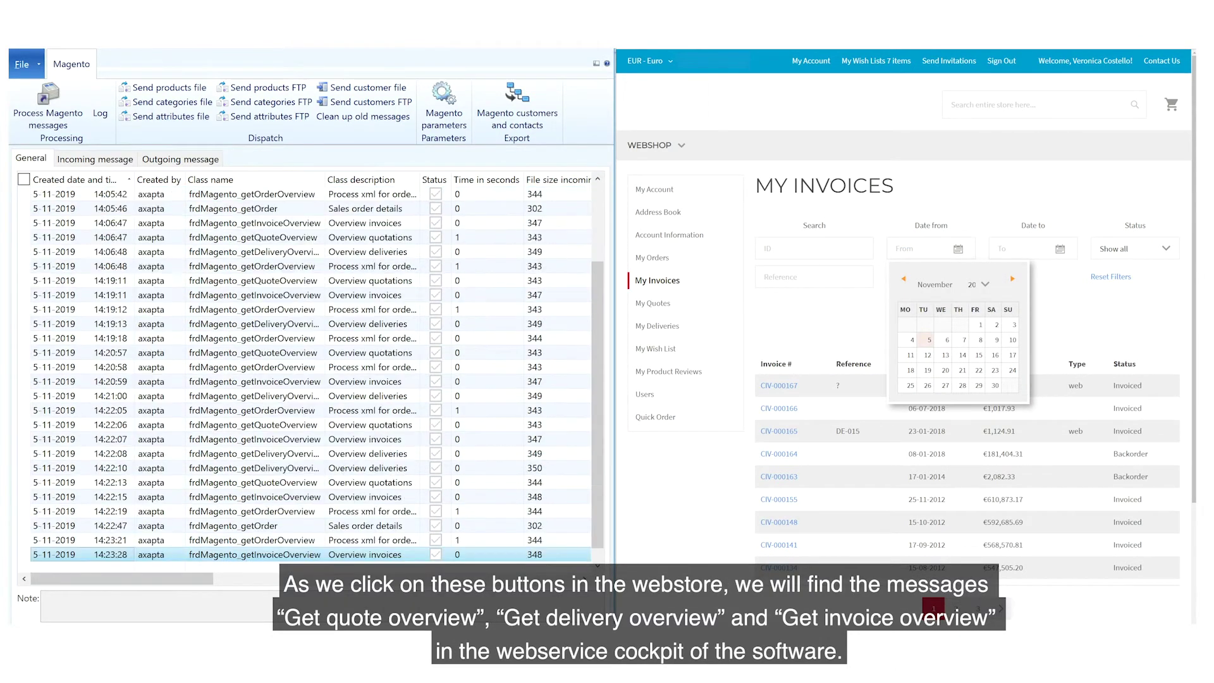
pyautogui.click(286, 556)
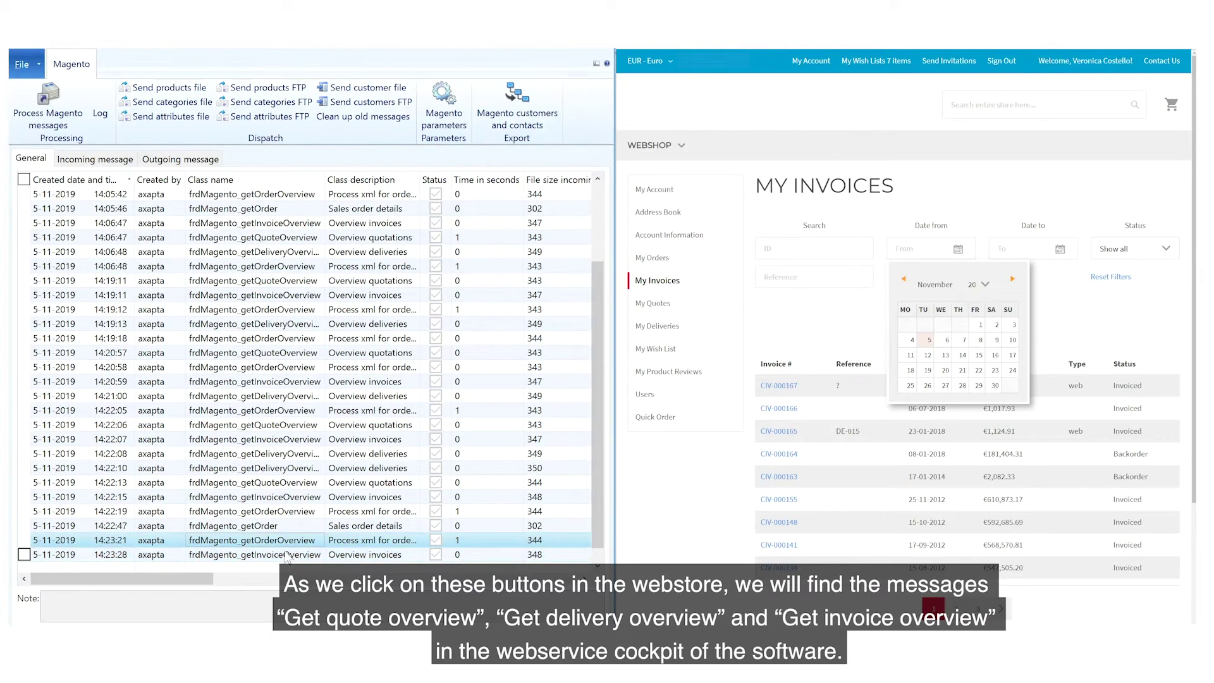
pyautogui.click(295, 497)
pyautogui.click(294, 483)
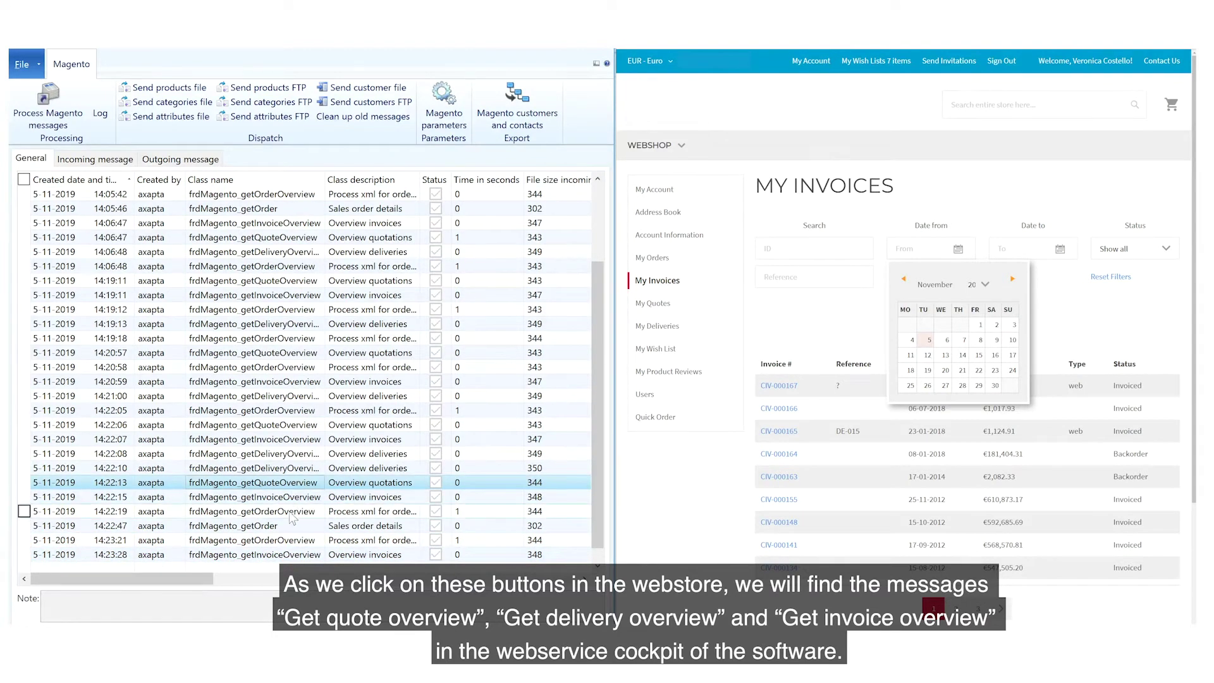
pyautogui.click(289, 556)
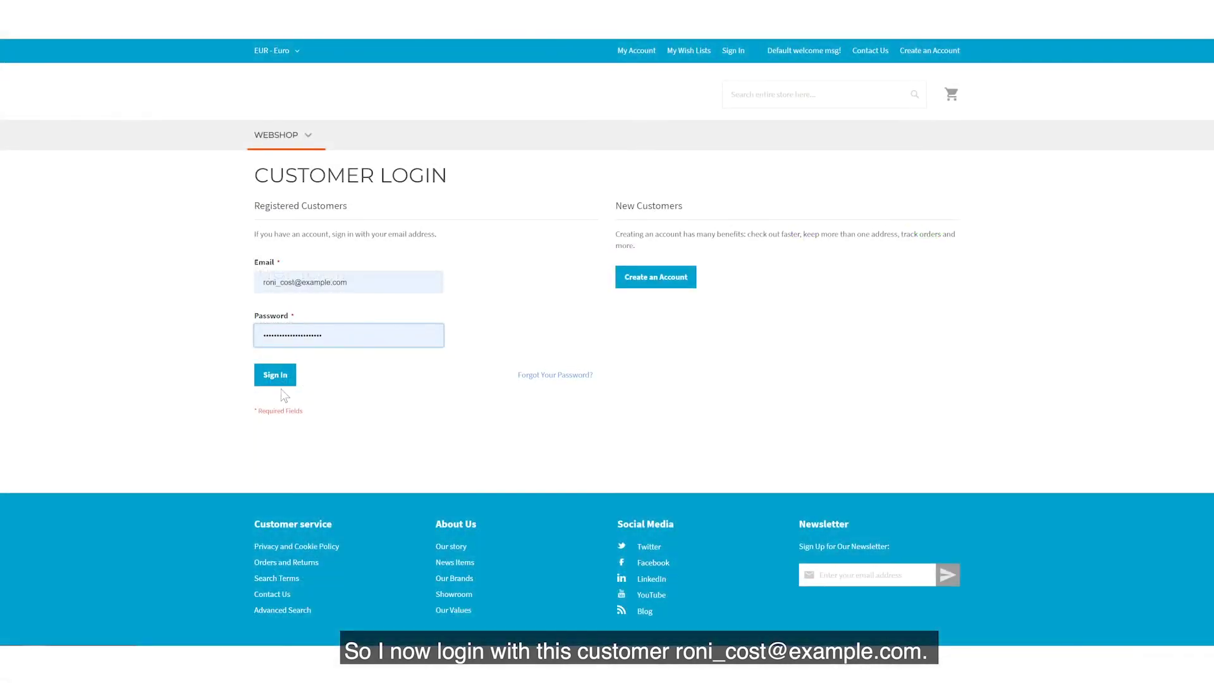
pyautogui.click(283, 384)
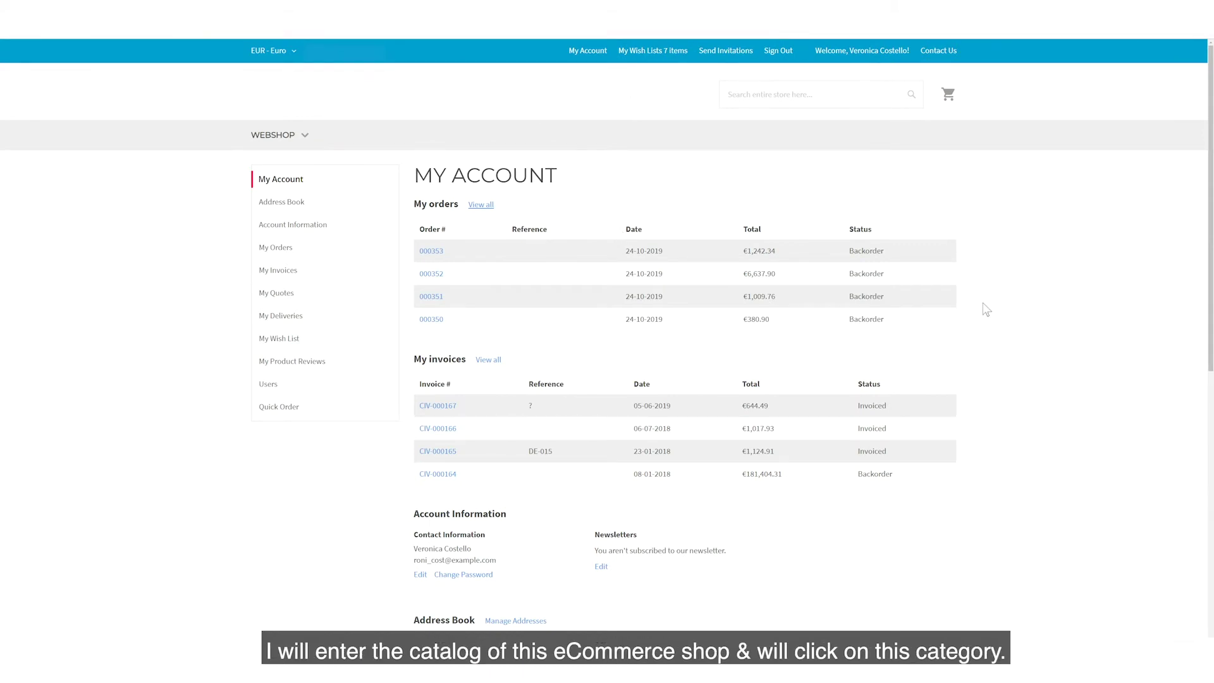
# - Open Category 2 from the WEBSHOP menu, showing the two OM4 cables at €110.00 and €307.00
pyautogui.click(288, 151)
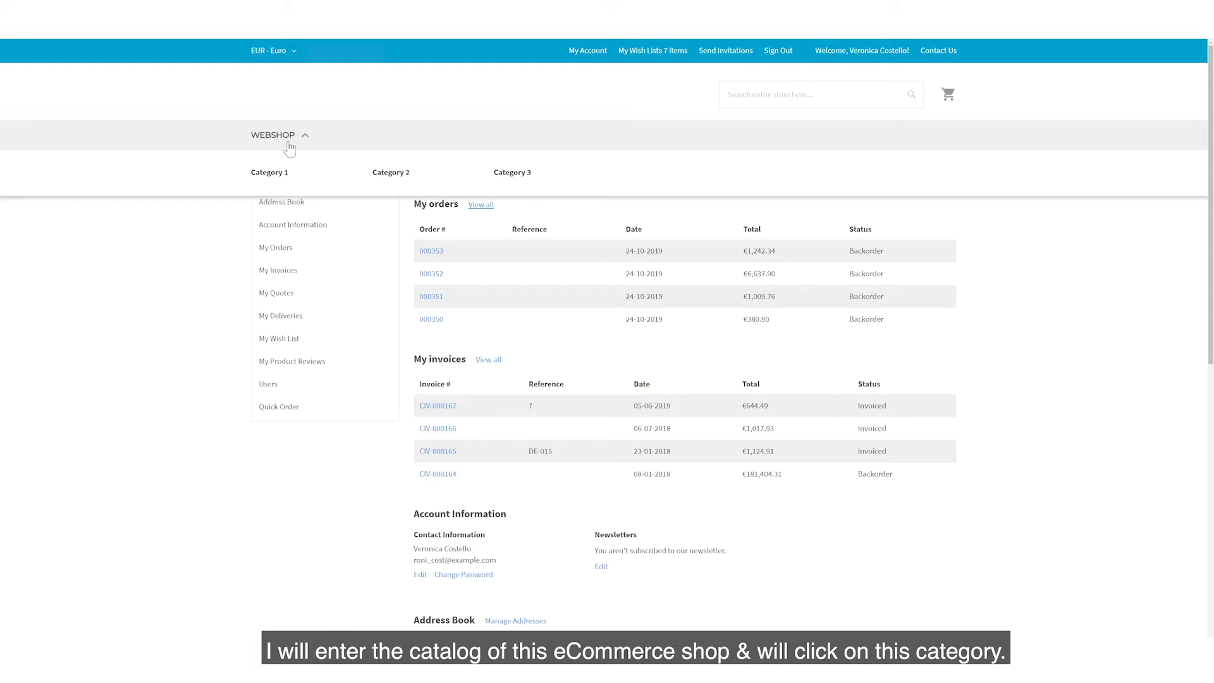
pyautogui.click(388, 177)
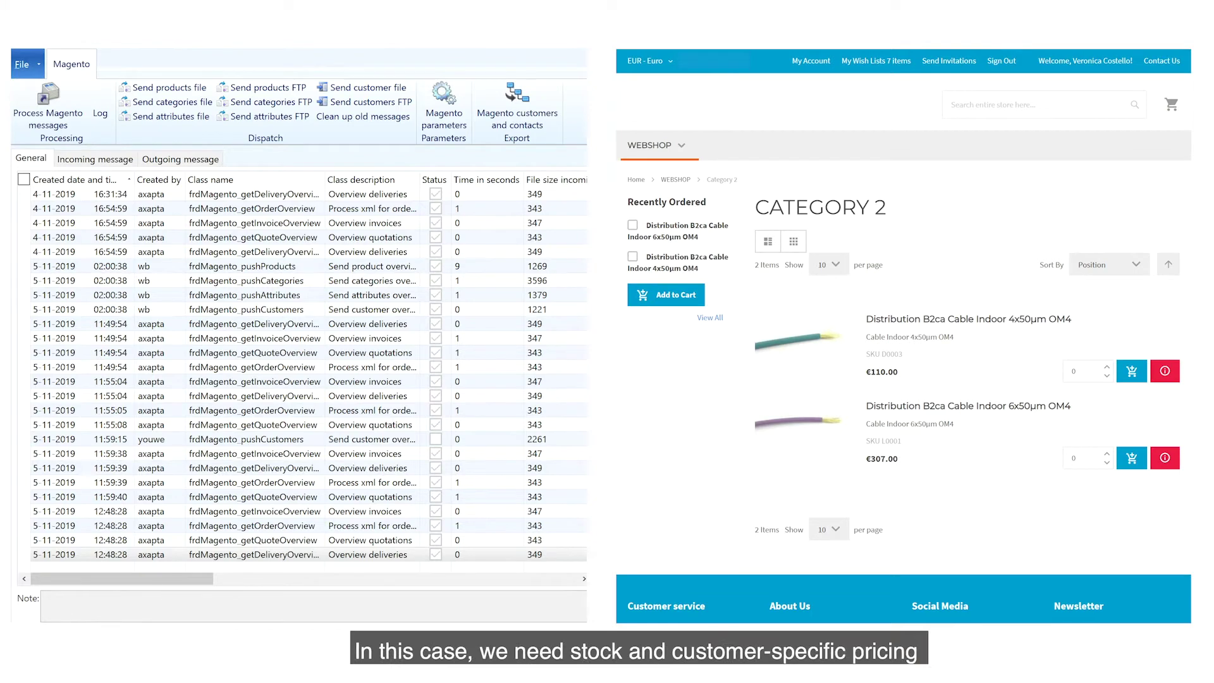
# - Open the newest getPriceAndStock incoming request and mark the requesting customer's id
pyautogui.hotkey('ctrl', 'Home')
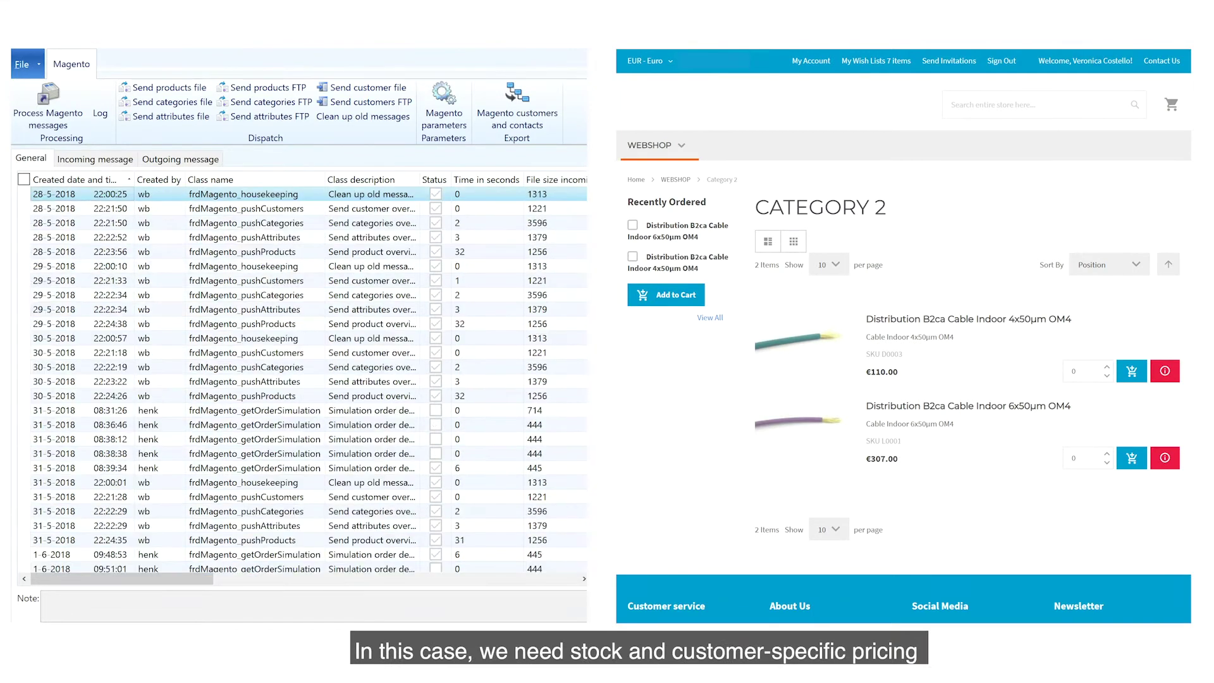
pyautogui.hotkey('ctrl', 'End')
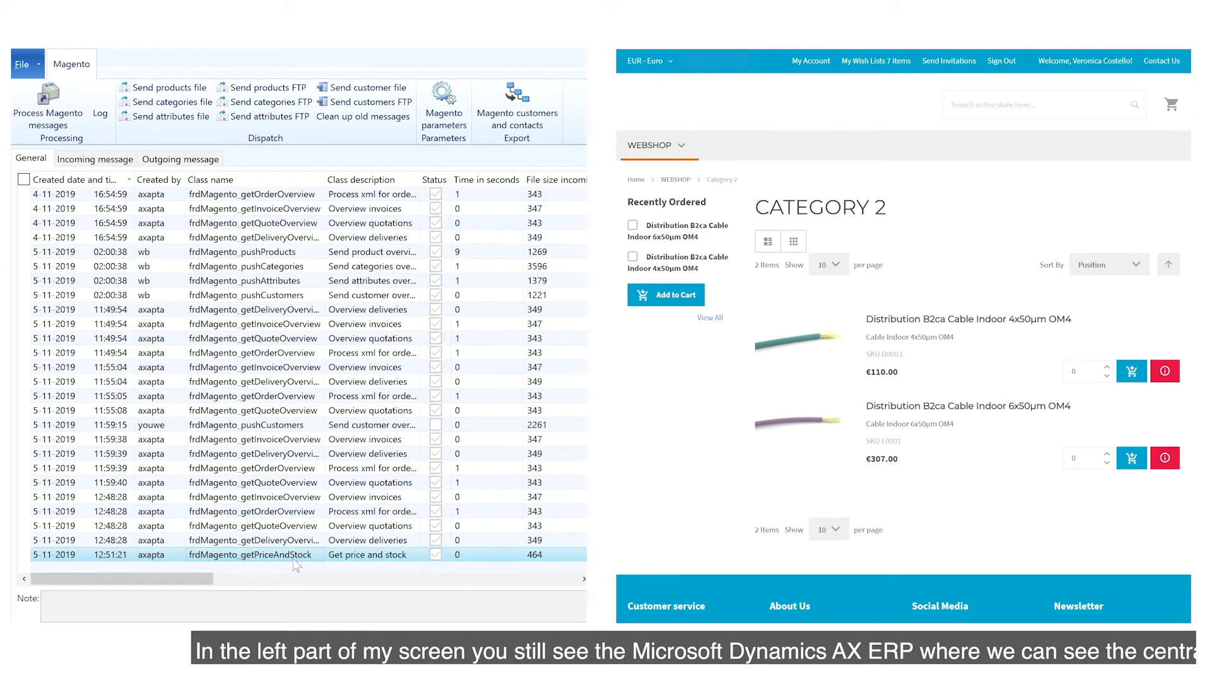
pyautogui.click(100, 163)
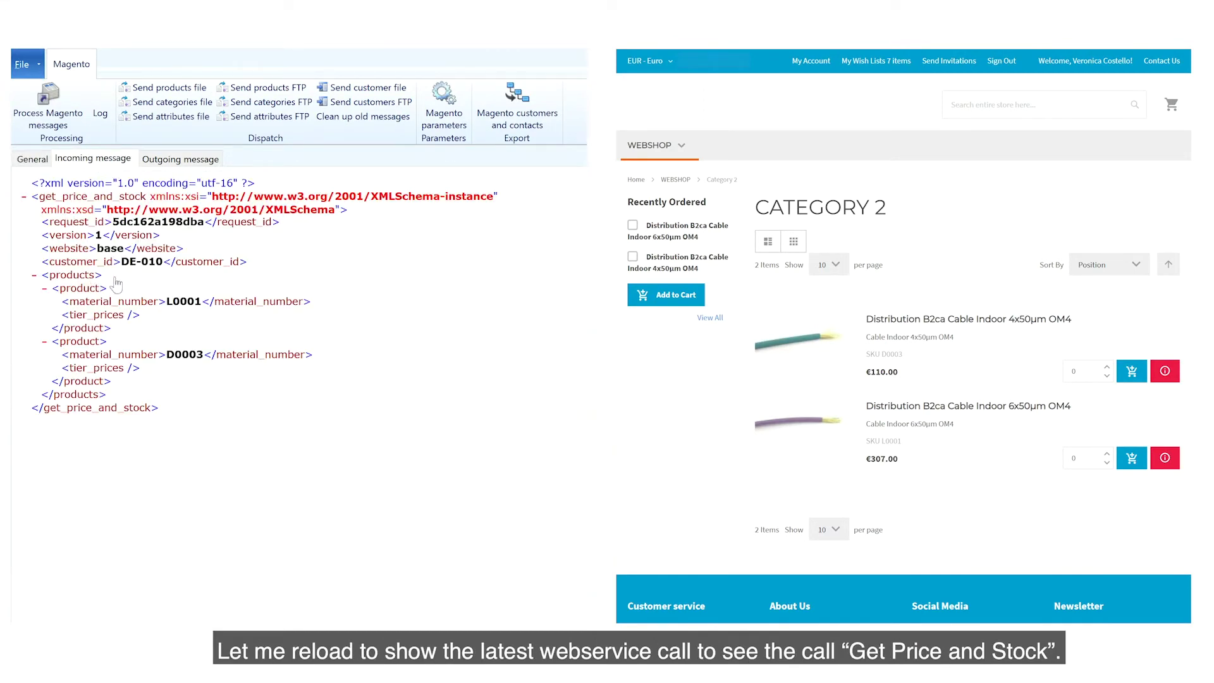
pyautogui.moveTo(121, 262); pyautogui.dragTo(203, 302)
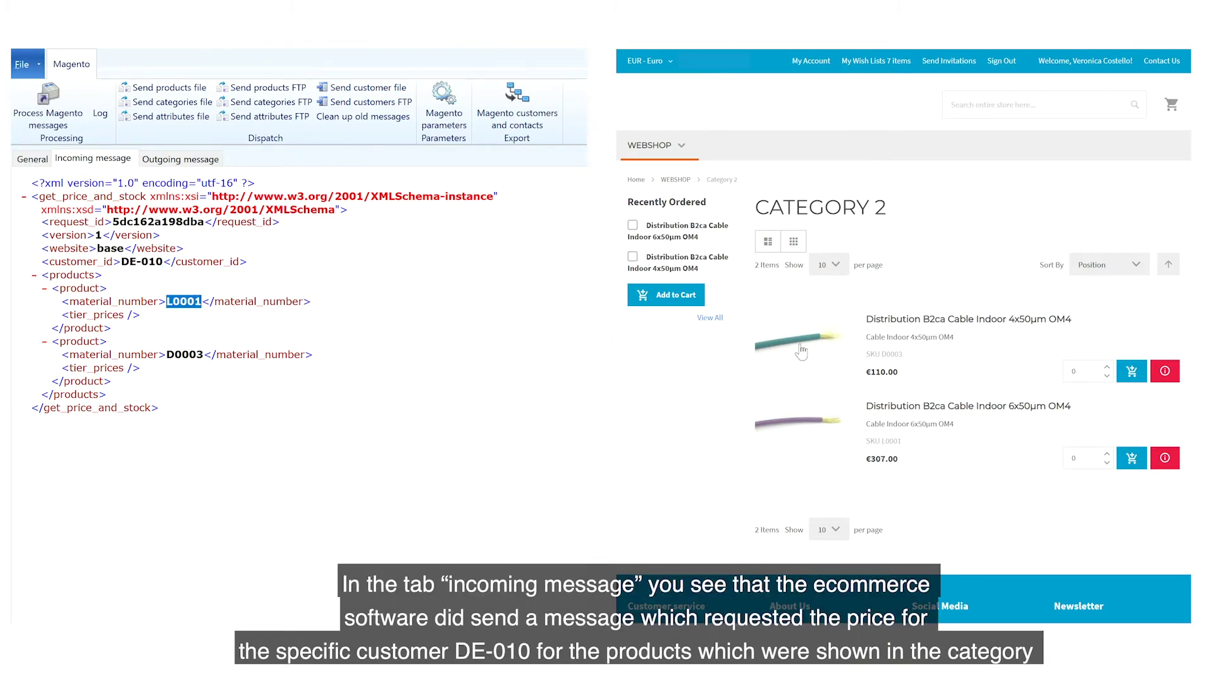
# - Match material numbers L0001 and D0003 to the webshop SKUs, then show the outgoing price response
pyautogui.moveTo(903, 441); pyautogui.dragTo(877, 444)
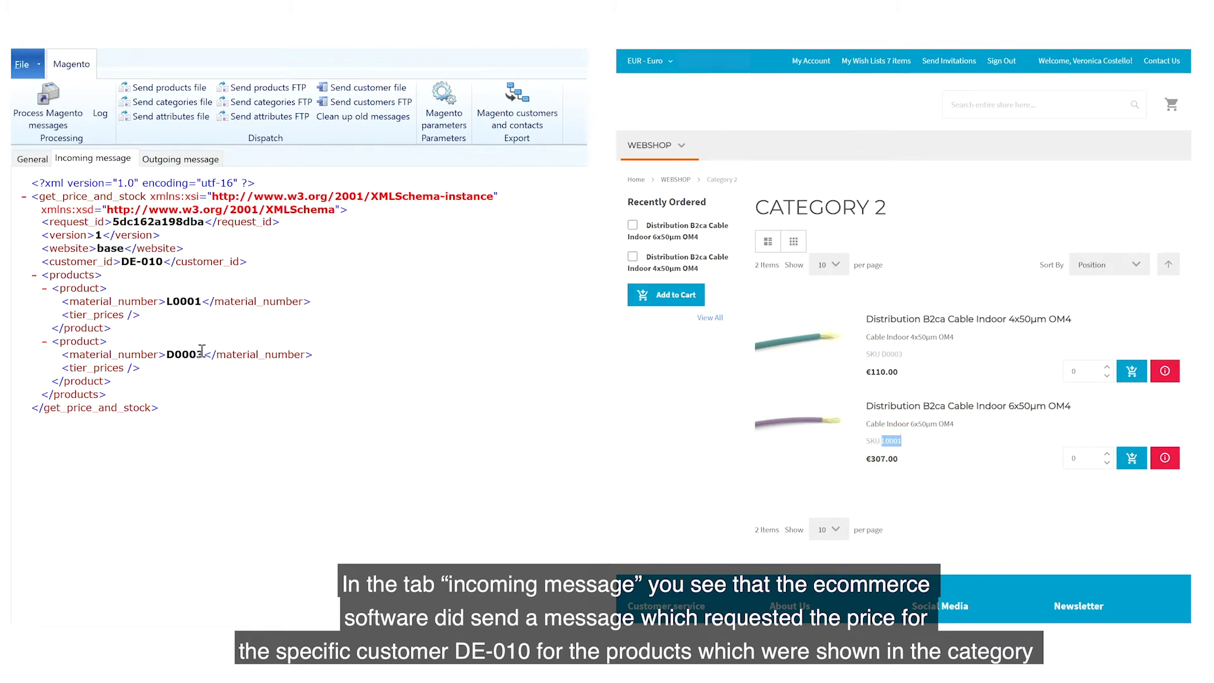
pyautogui.moveTo(203, 354); pyautogui.dragTo(167, 353)
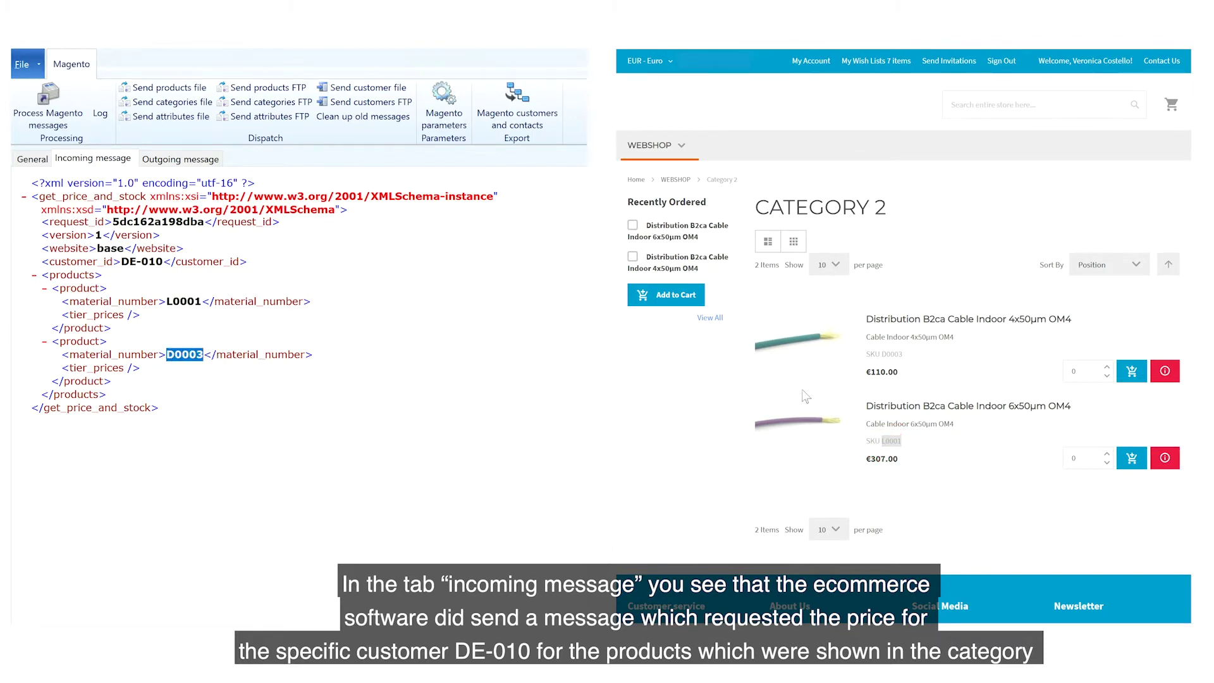
pyautogui.click(904, 355)
pyautogui.moveTo(906, 359); pyautogui.dragTo(884, 358)
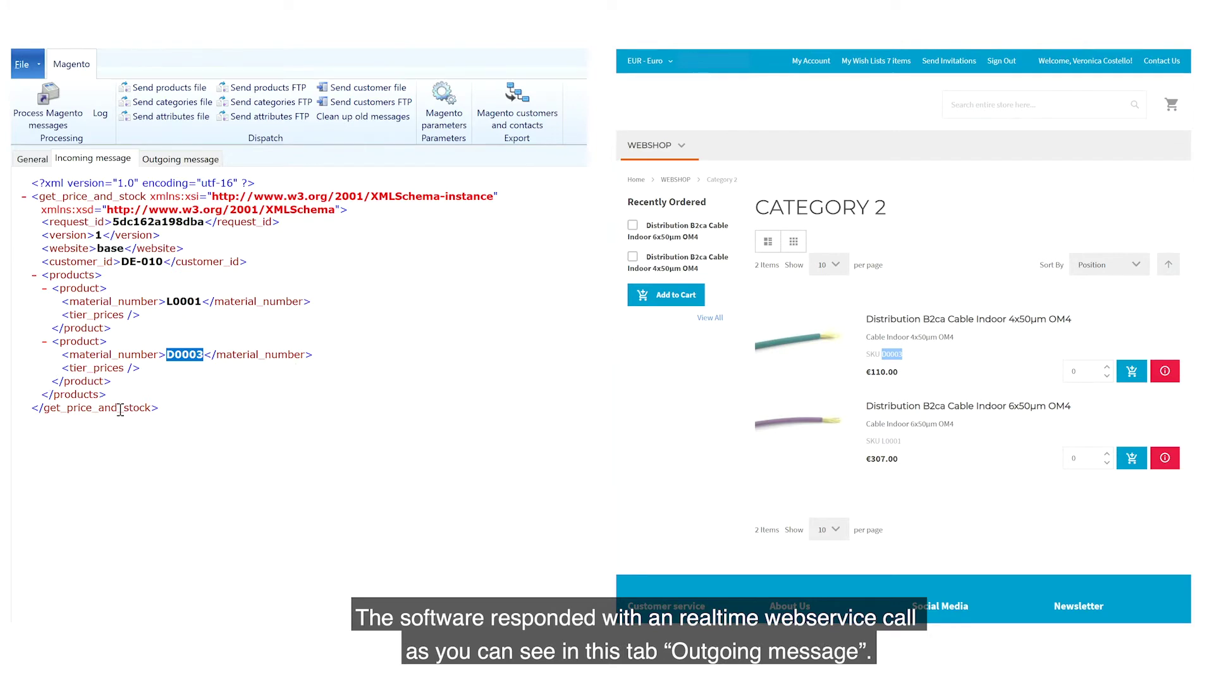
pyautogui.click(178, 162)
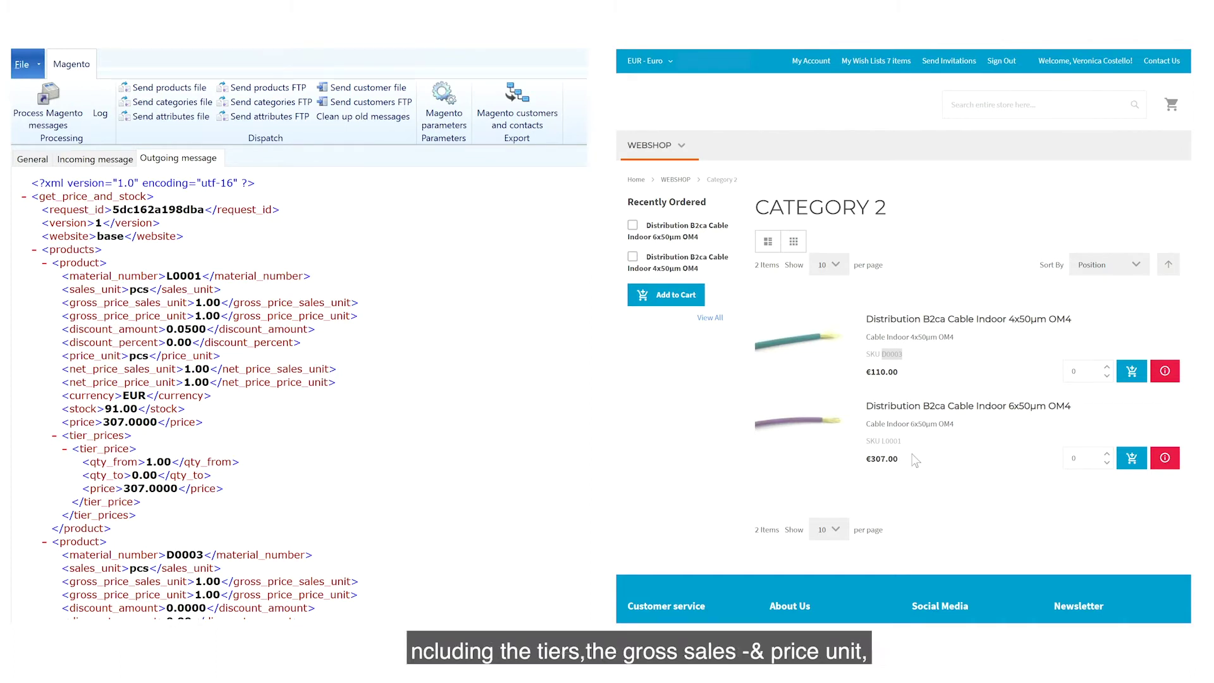
pyautogui.doubleClick(891, 441)
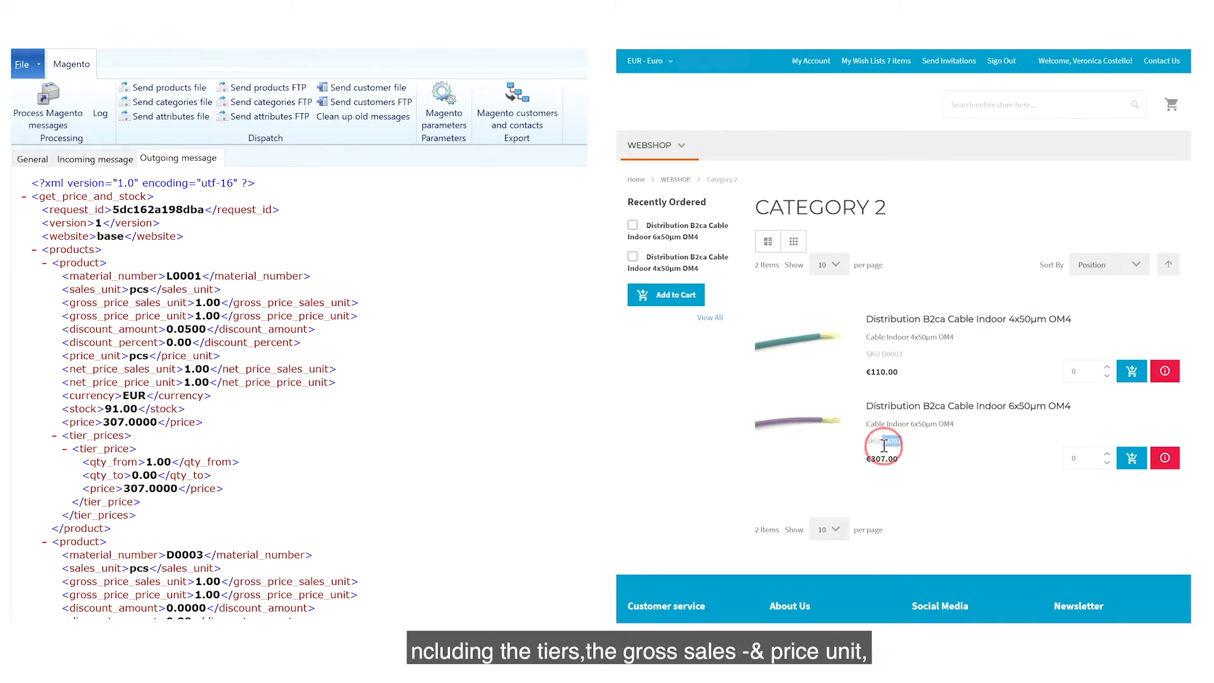
pyautogui.moveTo(202, 277); pyautogui.dragTo(169, 279)
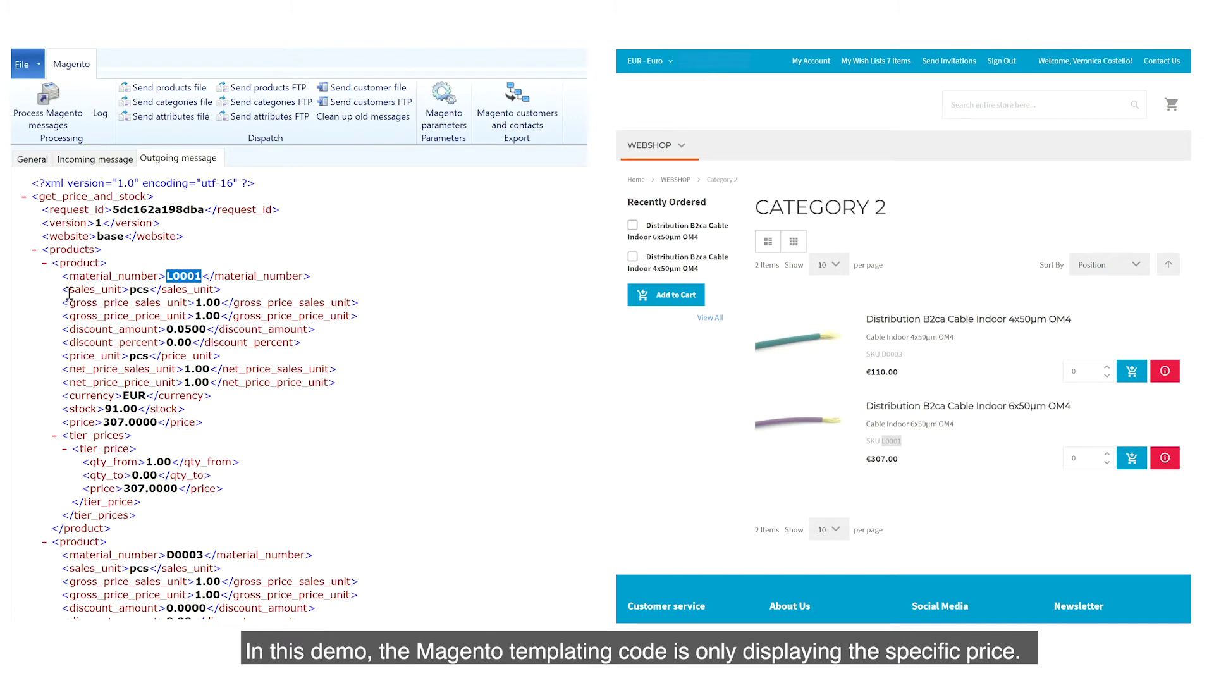
pyautogui.moveTo(62, 292); pyautogui.dragTo(208, 515)
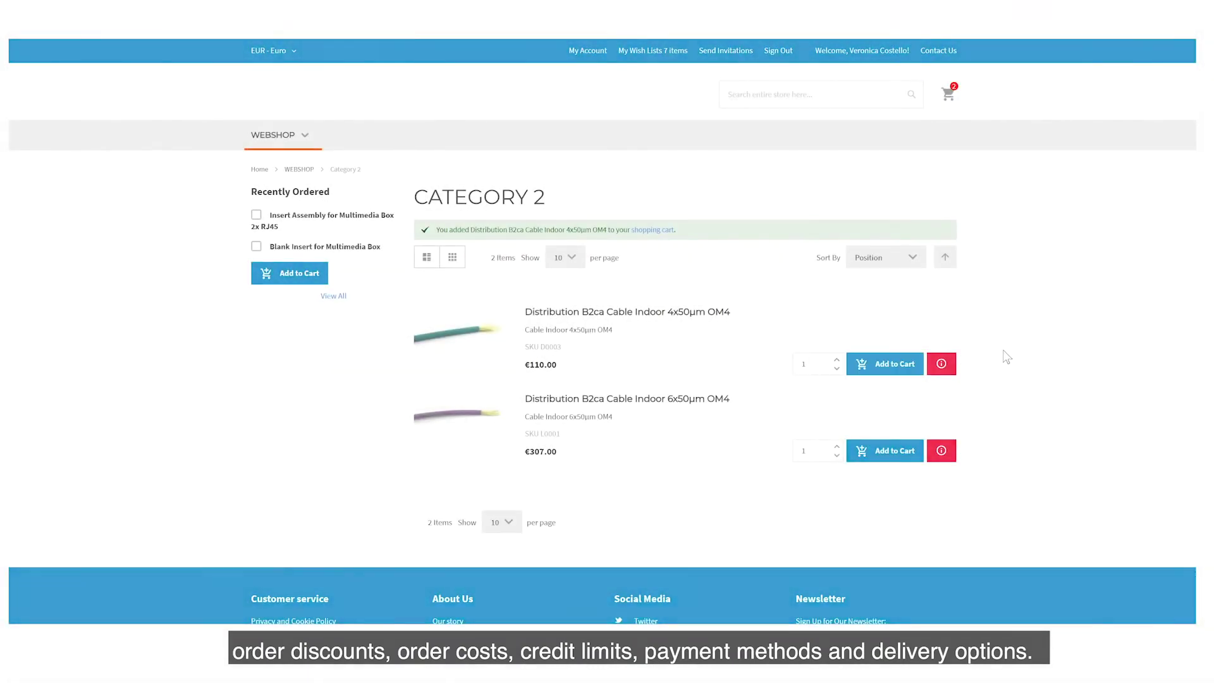
# - Go from the mini-cart to the full cart page listing both cables, totalling €746.17
pyautogui.click(950, 97)
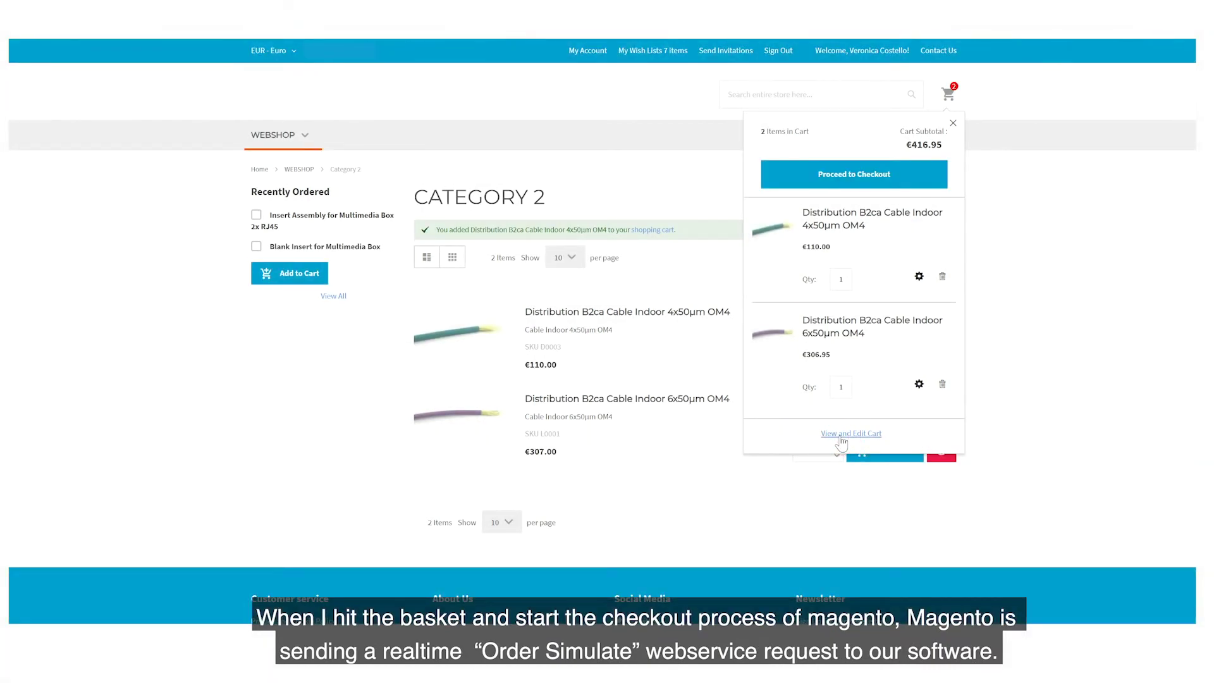
pyautogui.click(841, 436)
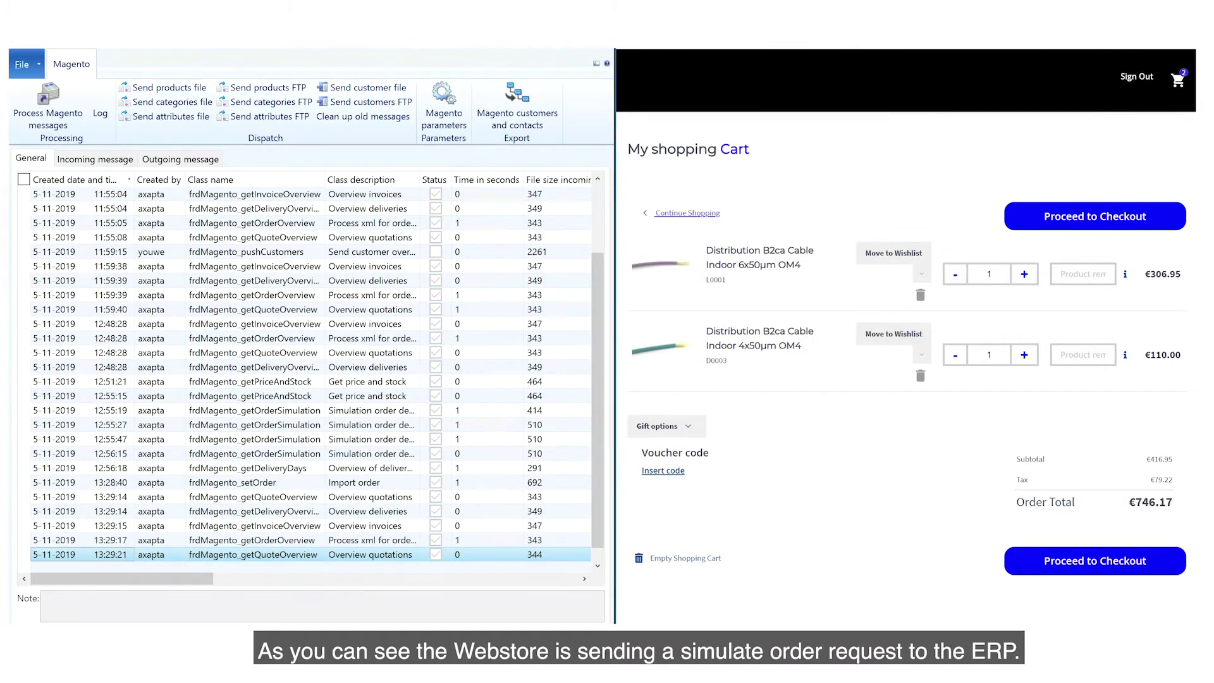
# - Open the latest incoming order-simulation request and match its customer id, L0001 and D0003 to the cart SKUs
pyautogui.hotkey('ctrl', 'Home')
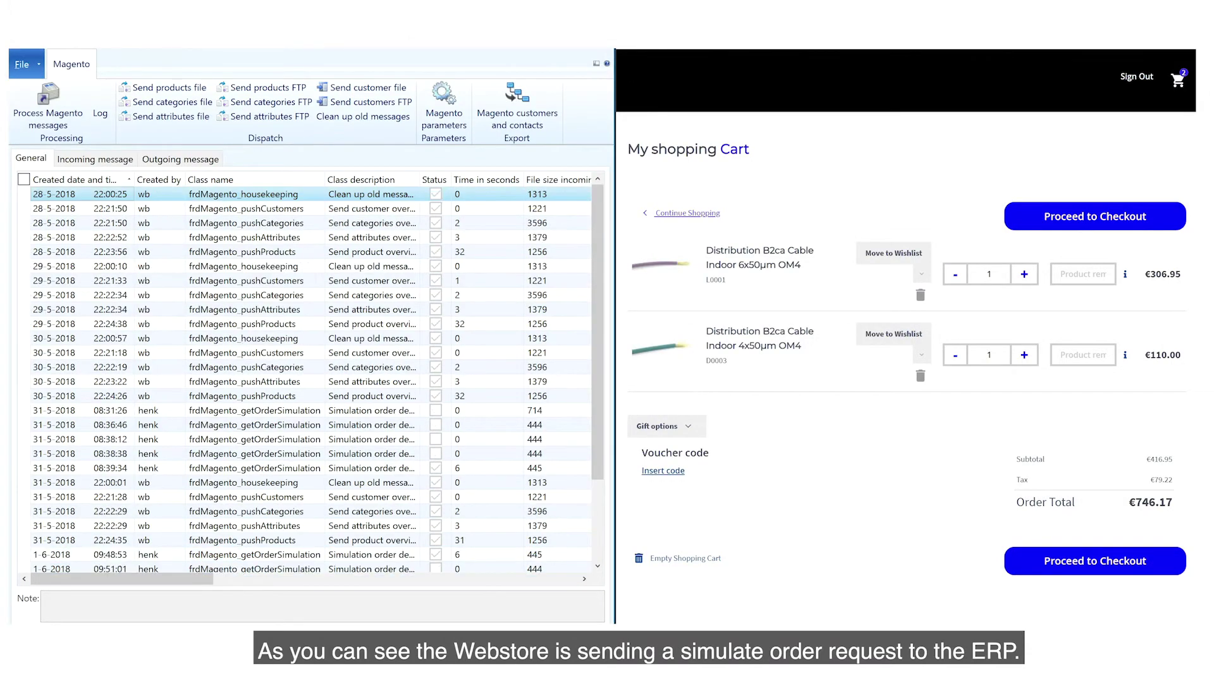
pyautogui.hotkey('ctrl', 'End')
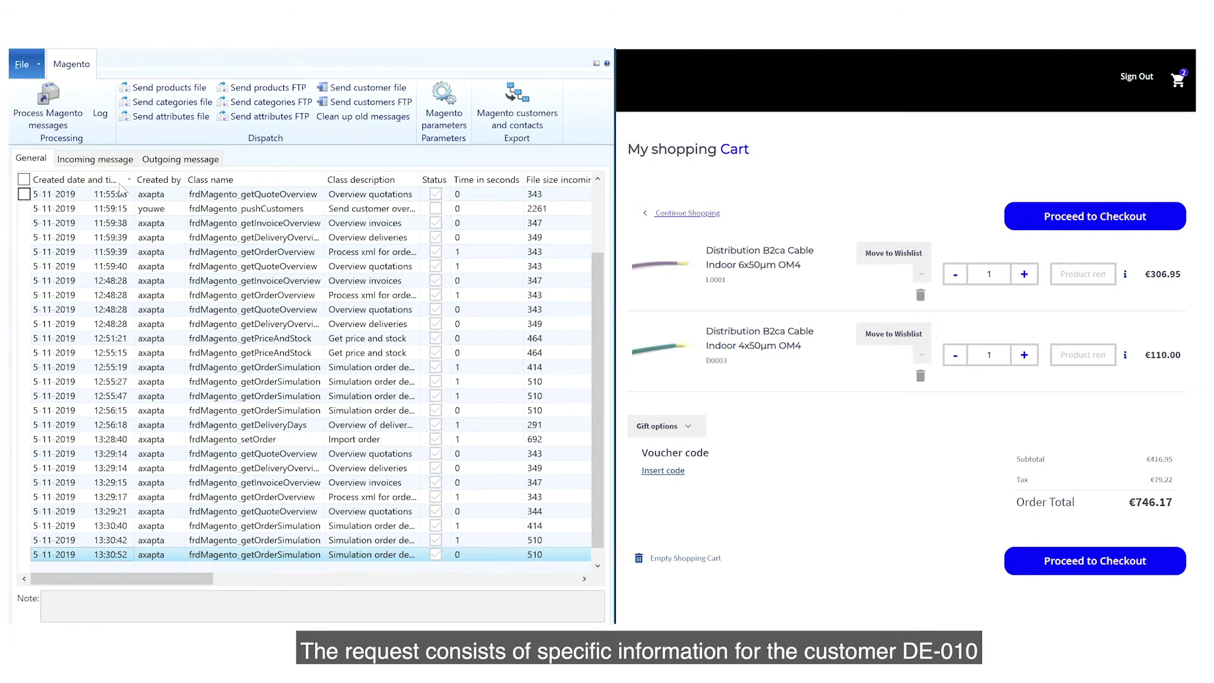
pyautogui.click(94, 159)
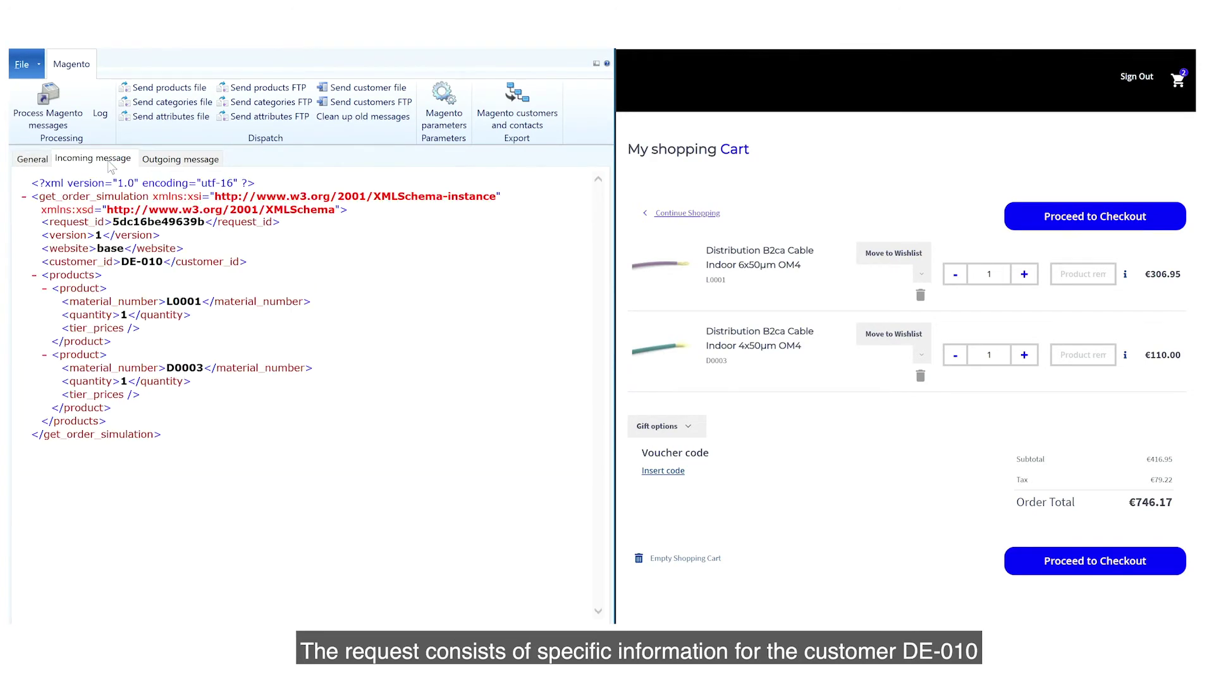
pyautogui.doubleClick(152, 262)
pyautogui.doubleClick(180, 301)
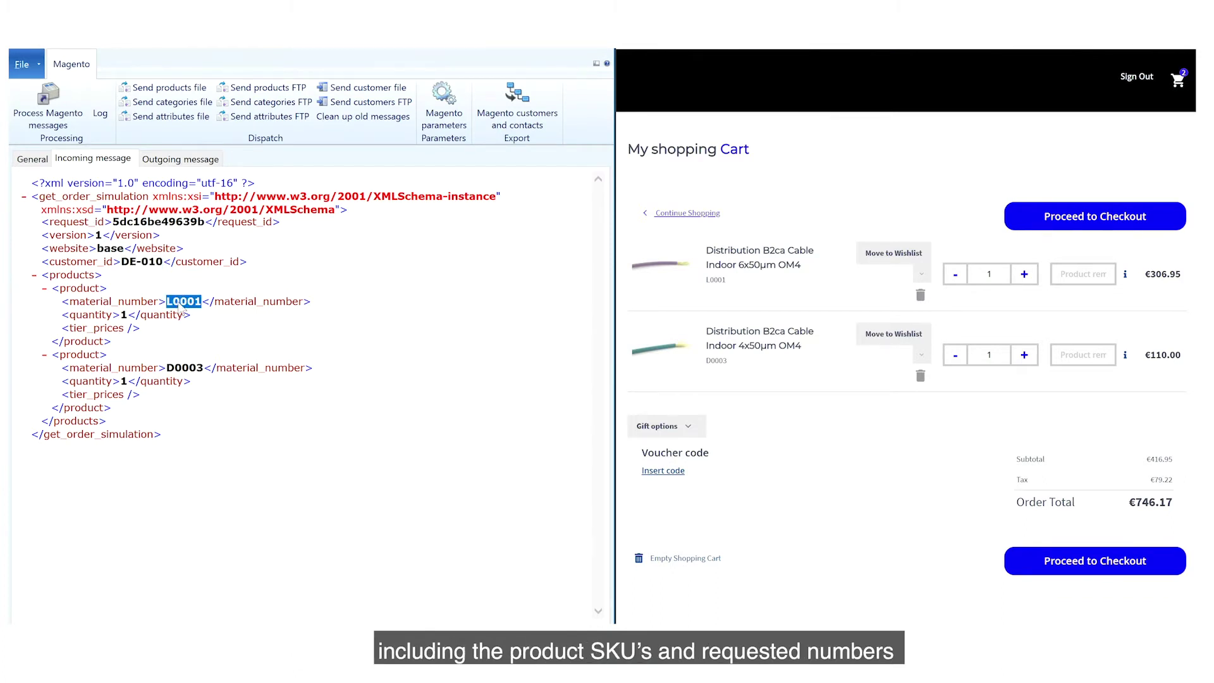
pyautogui.doubleClick(184, 368)
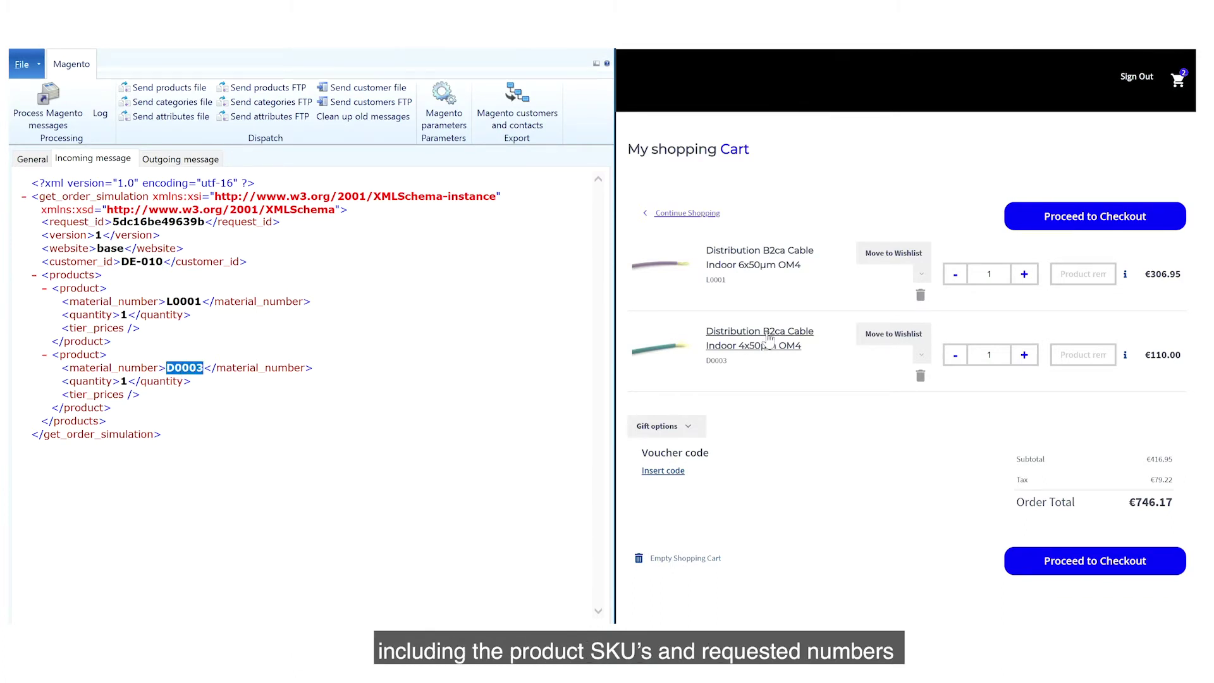
pyautogui.doubleClick(715, 280)
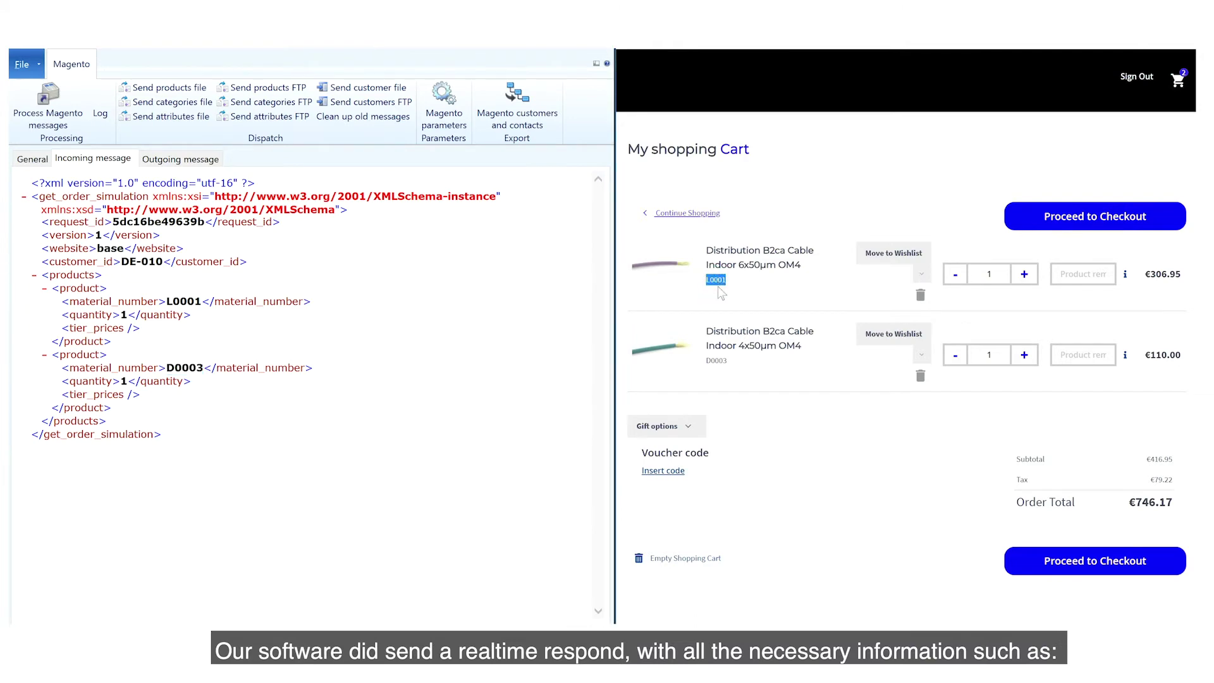
pyautogui.click(717, 361)
pyautogui.doubleClick(719, 361)
# - Show the outgoing simulation response and match its 746.1700 grand total to the cart's €746.17
pyautogui.click(178, 160)
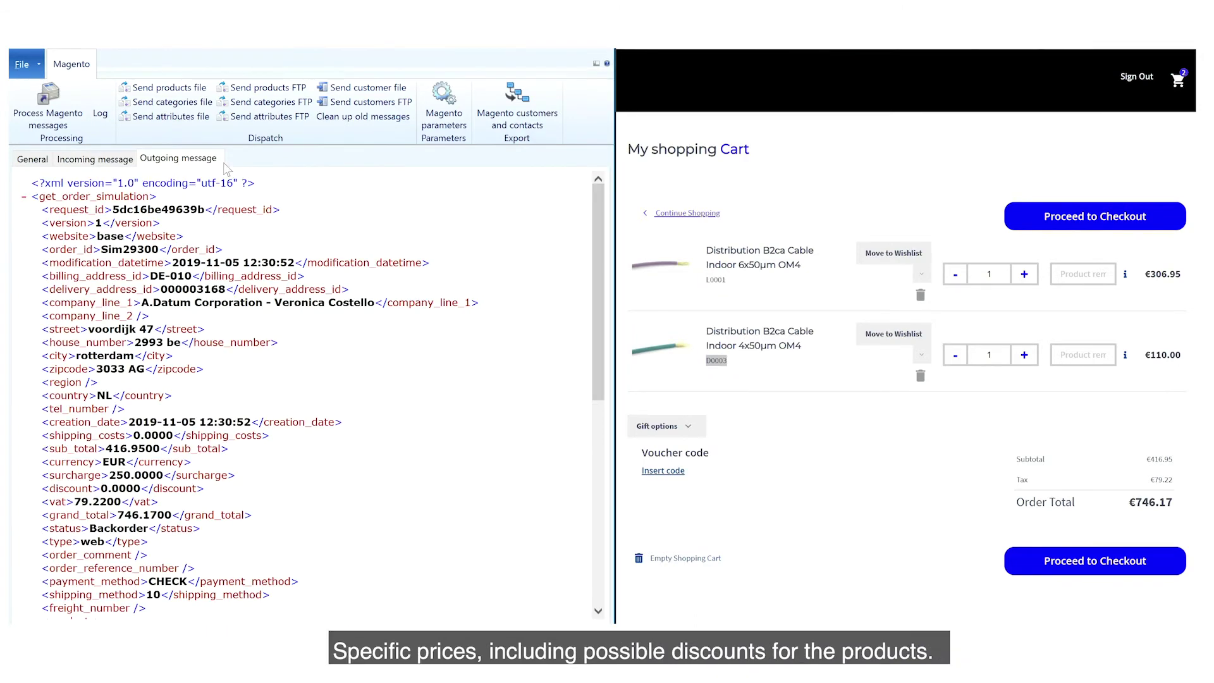
pyautogui.scroll(-3, 247, 323)
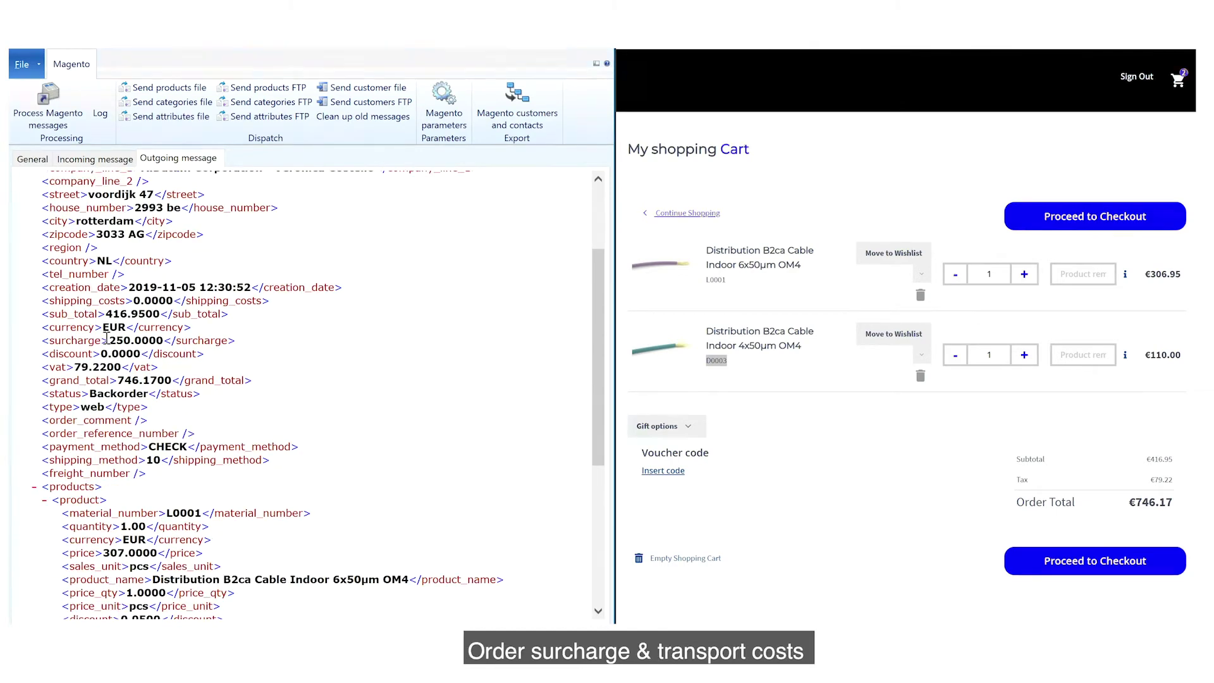
pyautogui.scroll(-2, 108, 347)
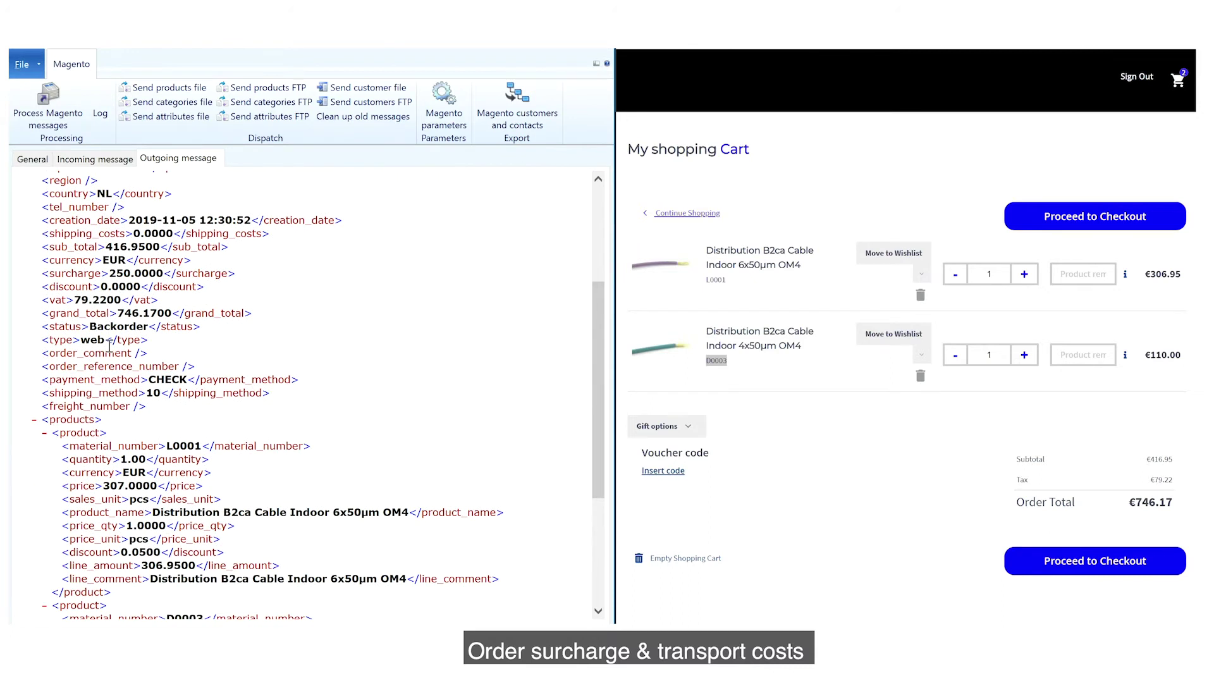
pyautogui.moveTo(118, 315); pyautogui.dragTo(155, 314)
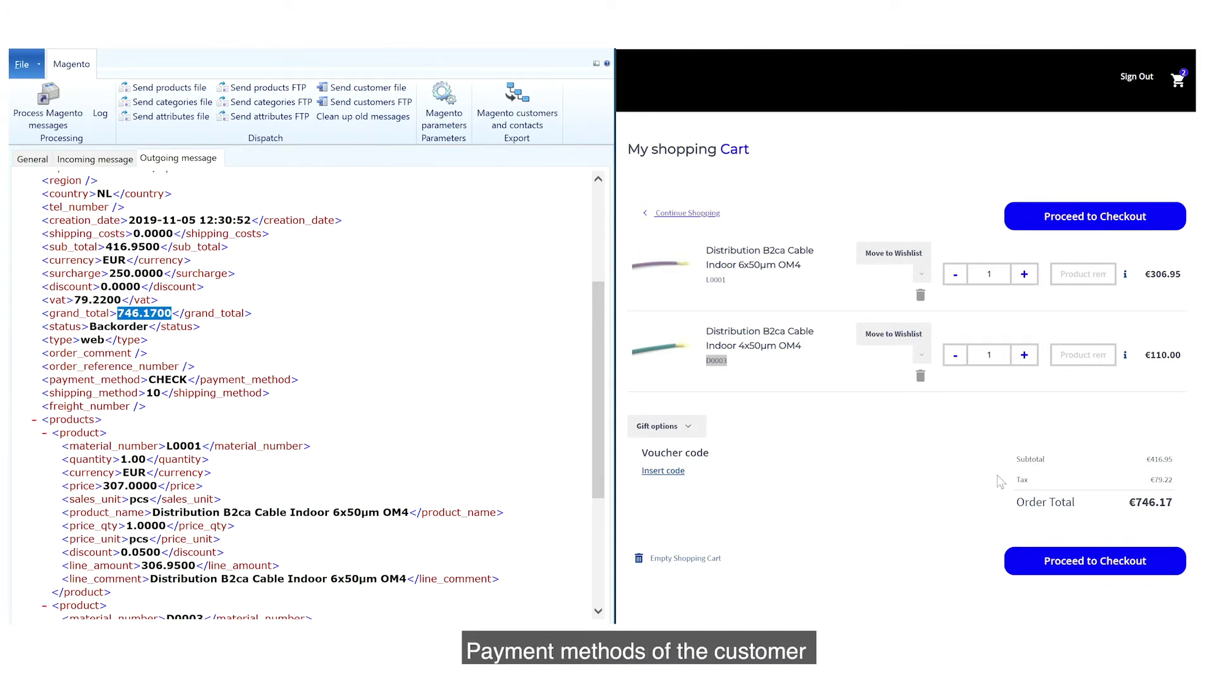
pyautogui.moveTo(1131, 504); pyautogui.dragTo(1168, 480)
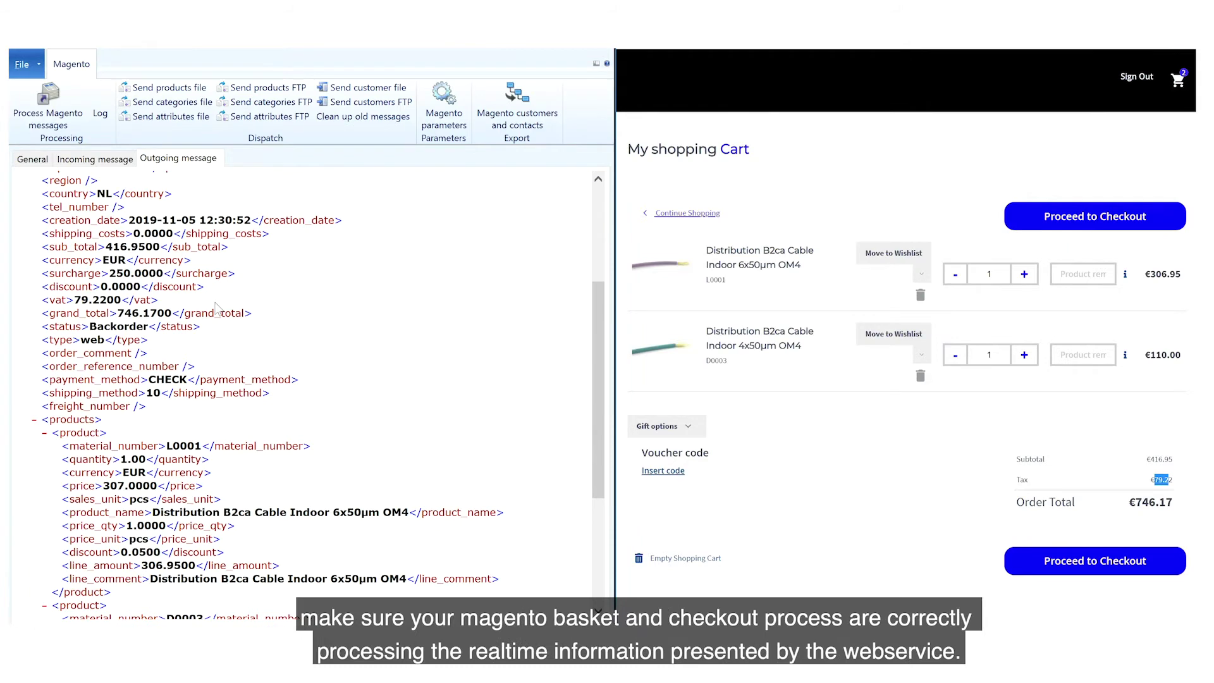
# - Highlight the 79.2200 VAT and product lines, match the €306.95 cart price, then start checkout
pyautogui.click(76, 298)
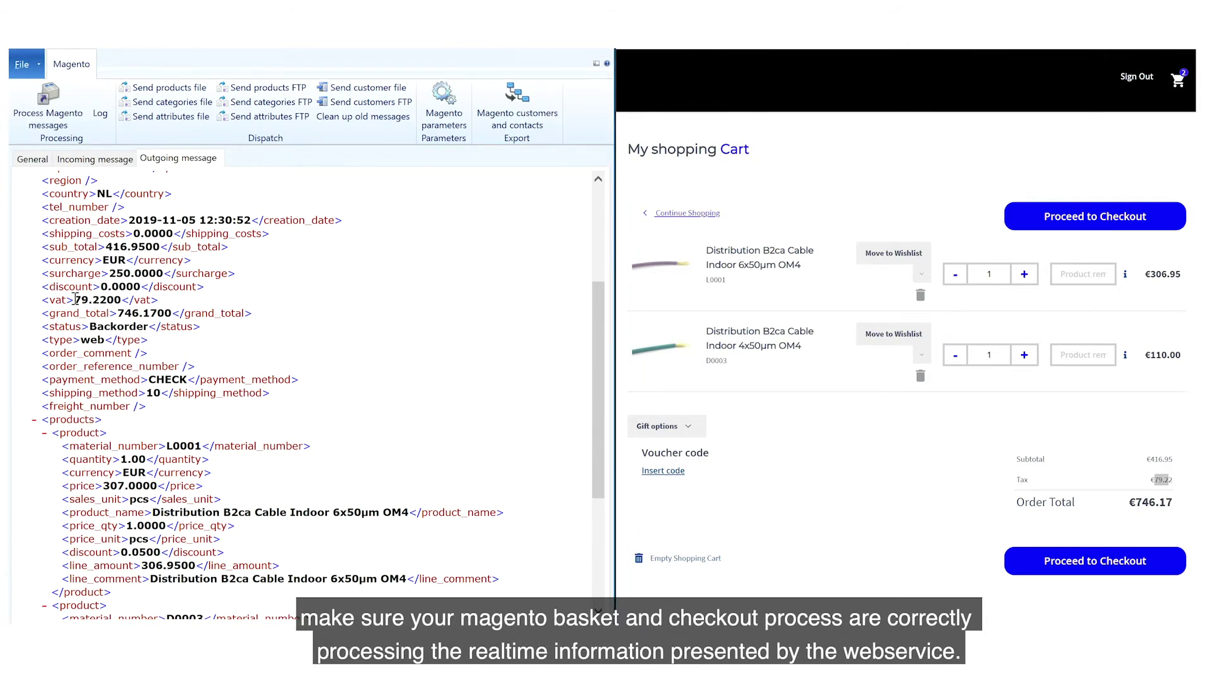
pyautogui.doubleClick(110, 299)
pyautogui.scroll(-5, 114, 309)
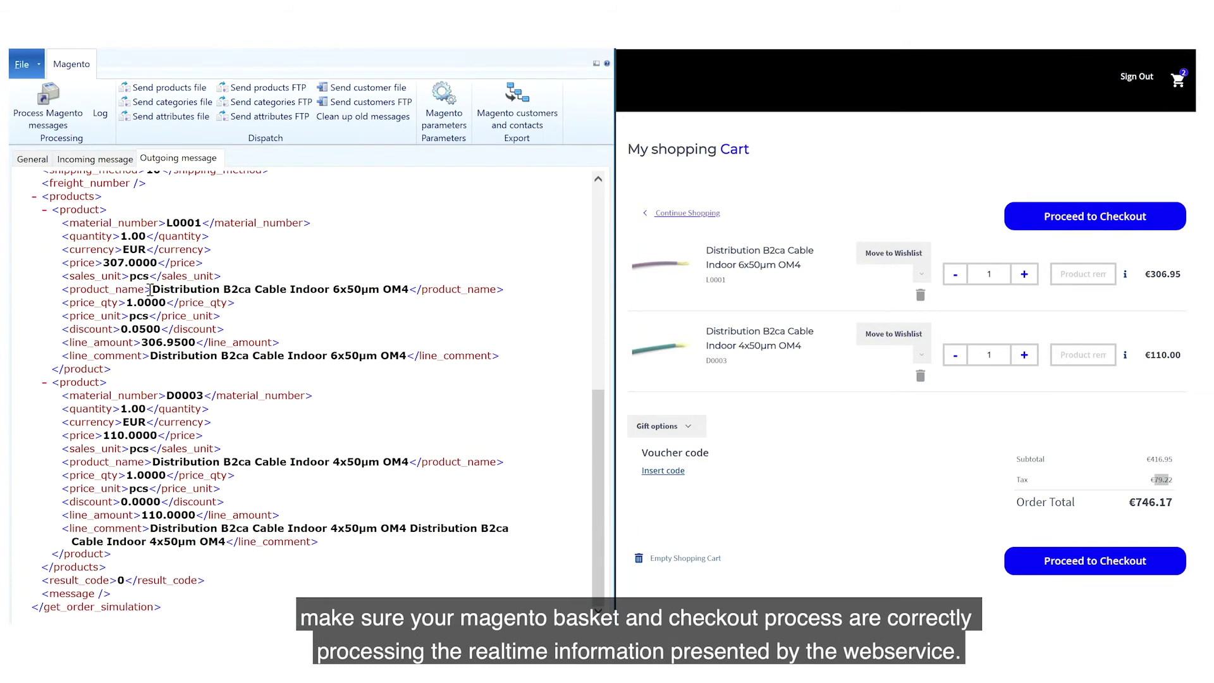
pyautogui.moveTo(29, 201); pyautogui.dragTo(331, 585)
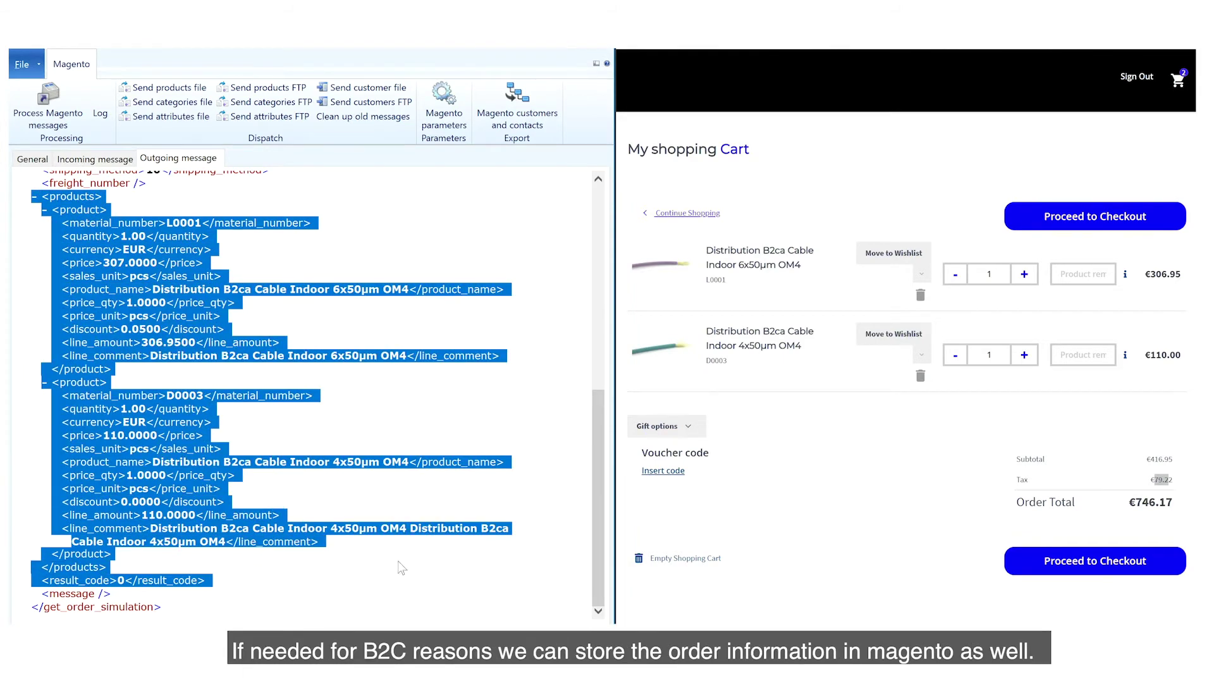
pyautogui.click(860, 295)
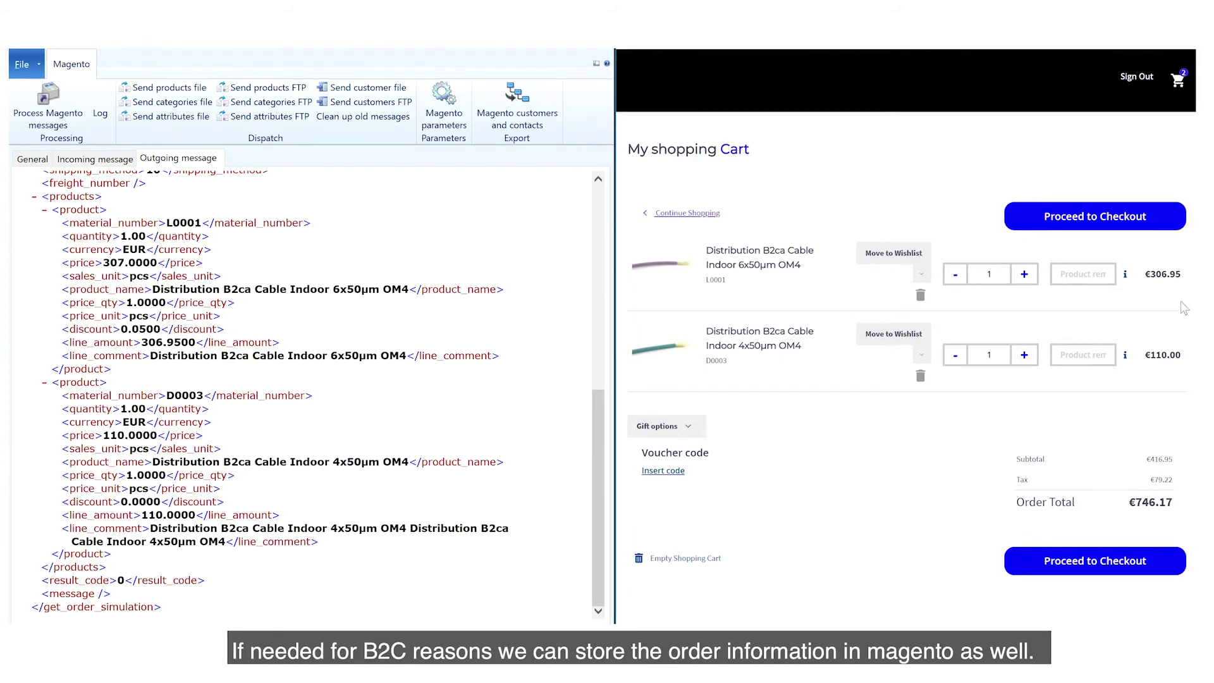
pyautogui.doubleClick(1162, 274)
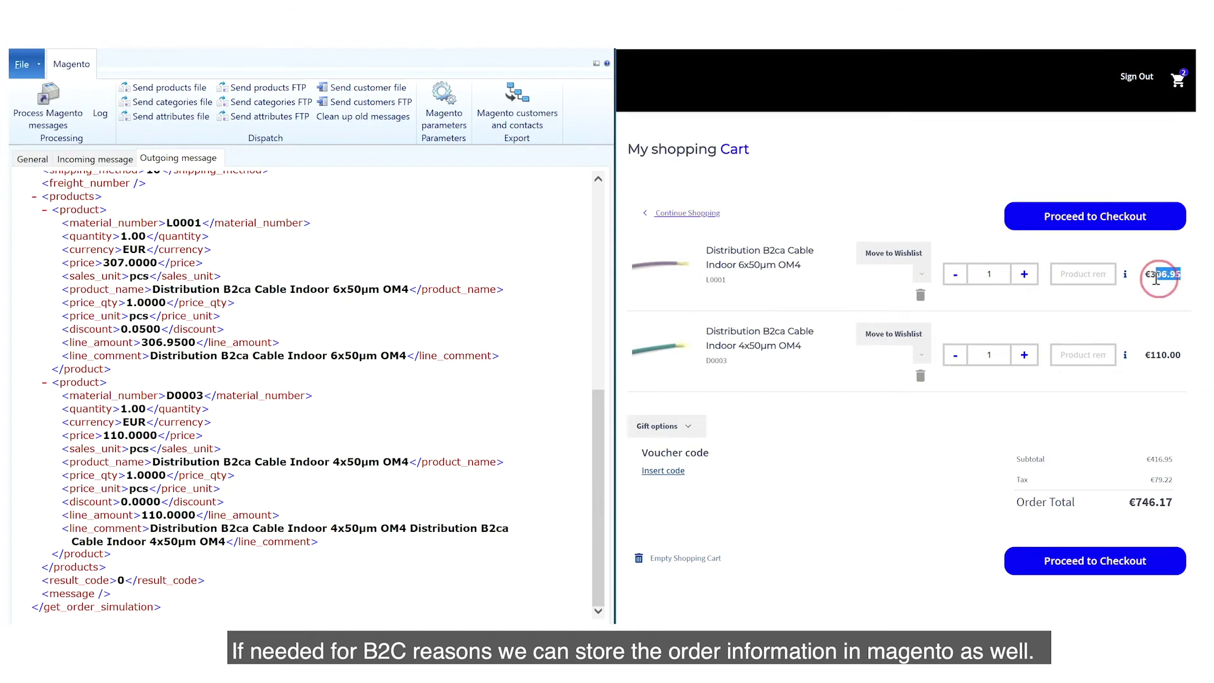
pyautogui.click(1105, 576)
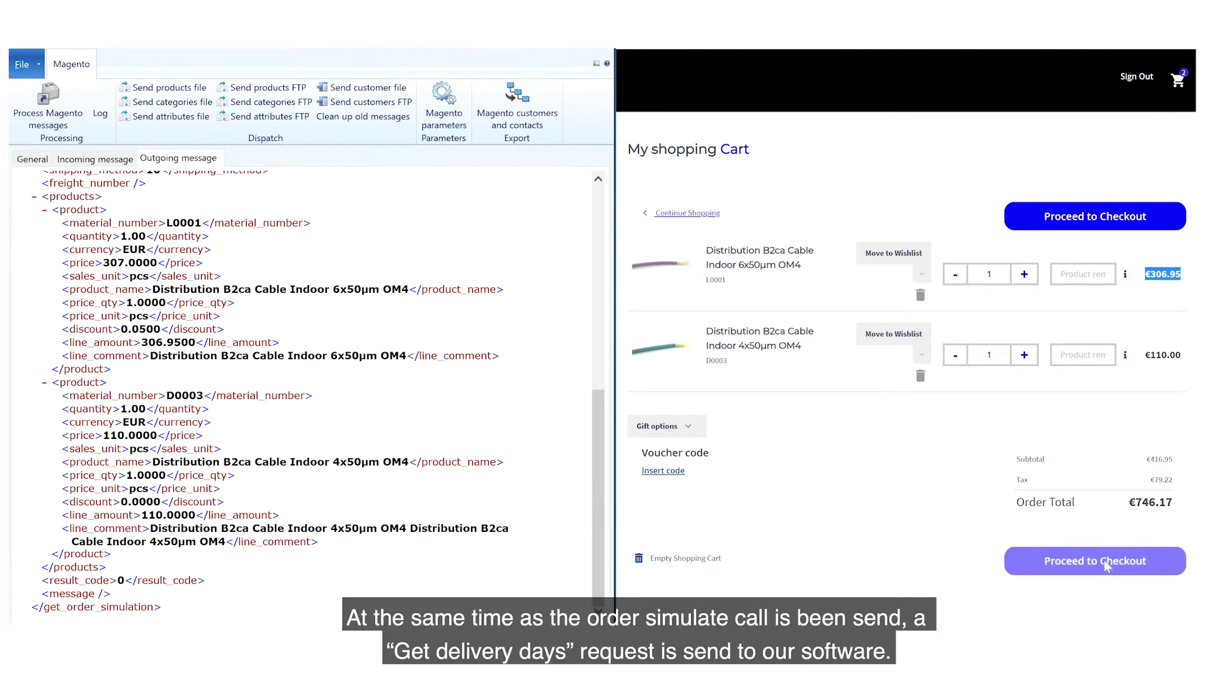
# - Select the newest logged message in AX and choose the €10.00 flat-rate delivery
pyautogui.click(30, 158)
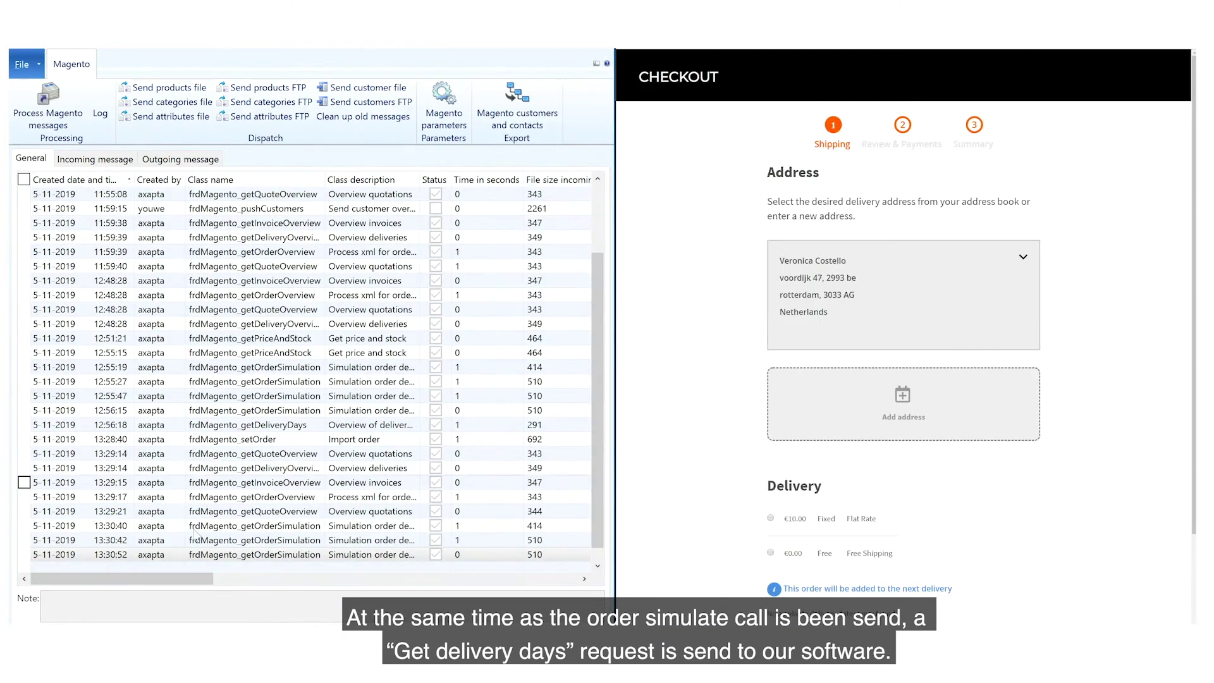
pyautogui.click(38, 555)
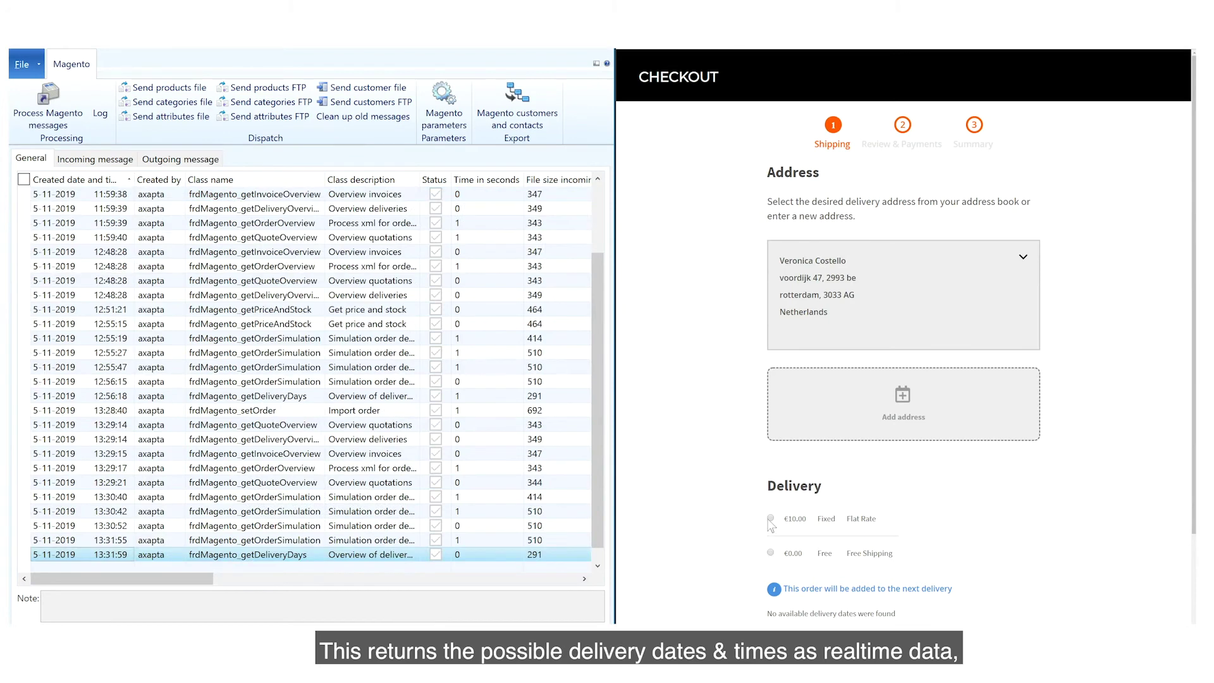
pyautogui.click(770, 519)
pyautogui.scroll(-2, 986, 487)
# - Continue to payments, choose Bank Transfer Payment, and proceed to the order summary
pyautogui.click(1008, 537)
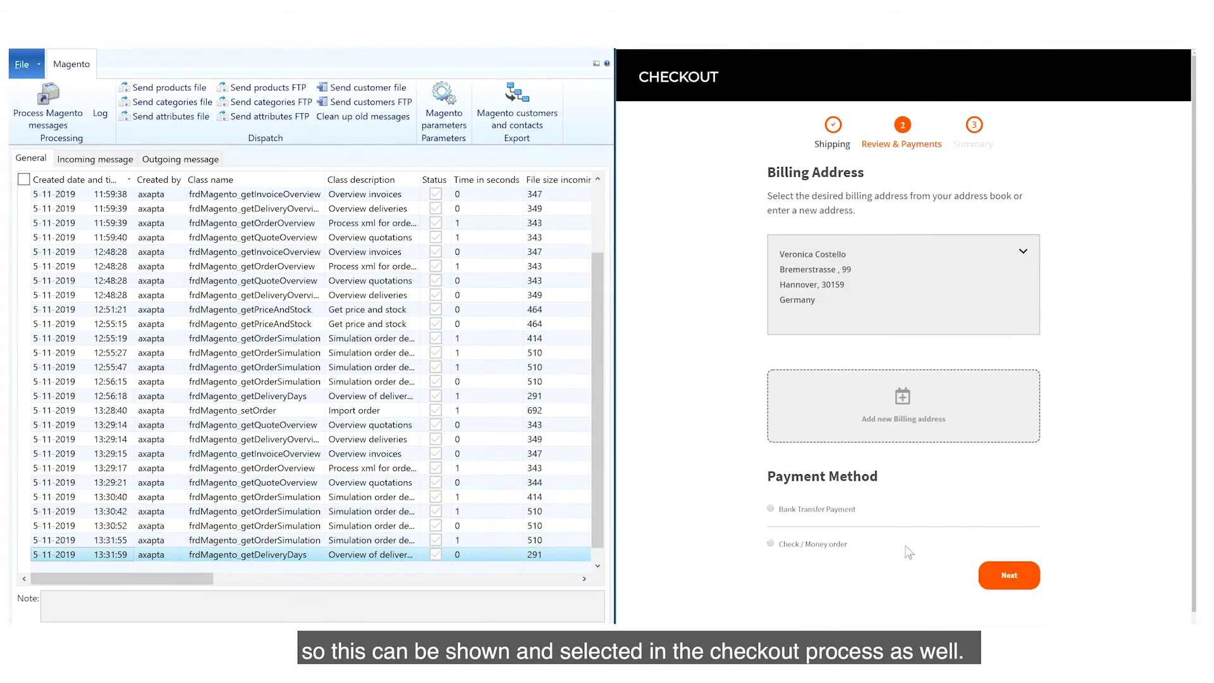
pyautogui.click(801, 510)
pyautogui.click(1009, 574)
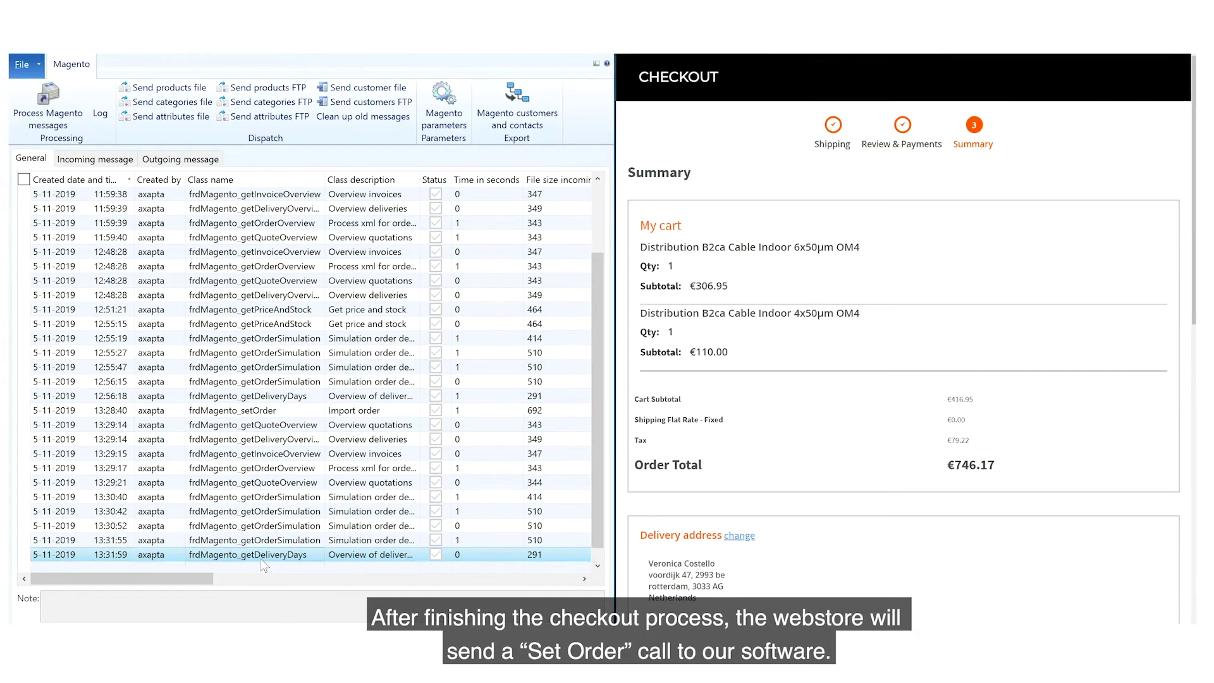
# - Show the incoming delivery-days request and the delivery dates returned in the outgoing response
pyautogui.click(98, 160)
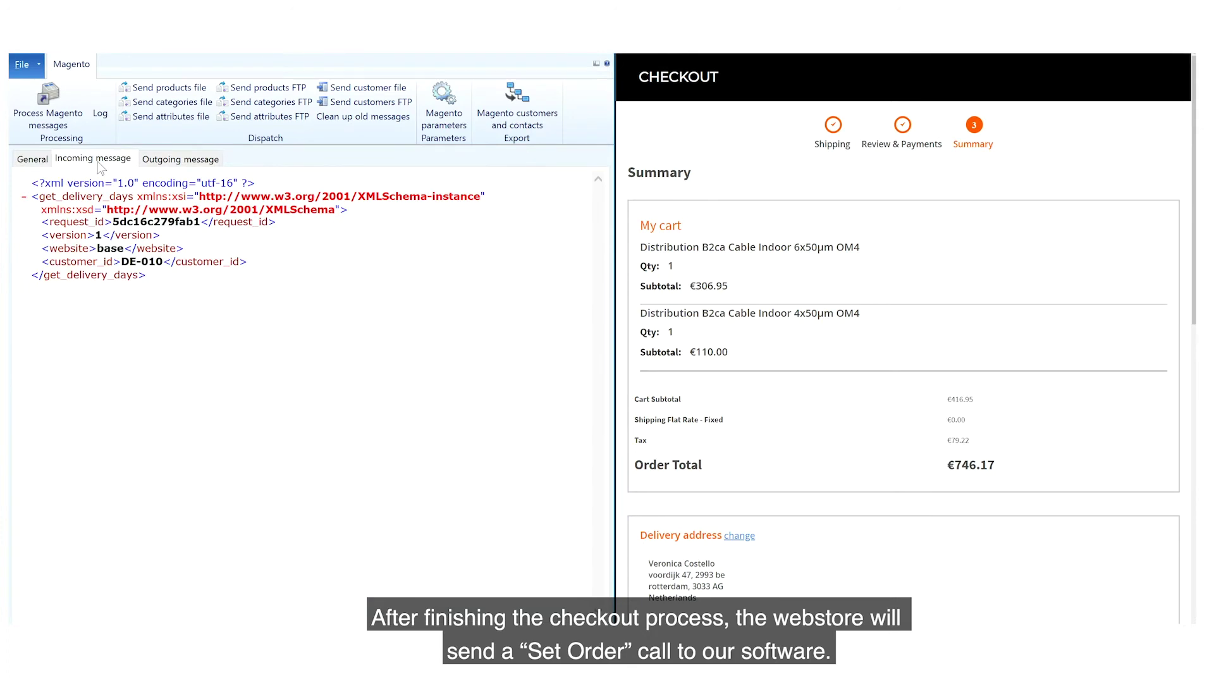
pyautogui.click(165, 162)
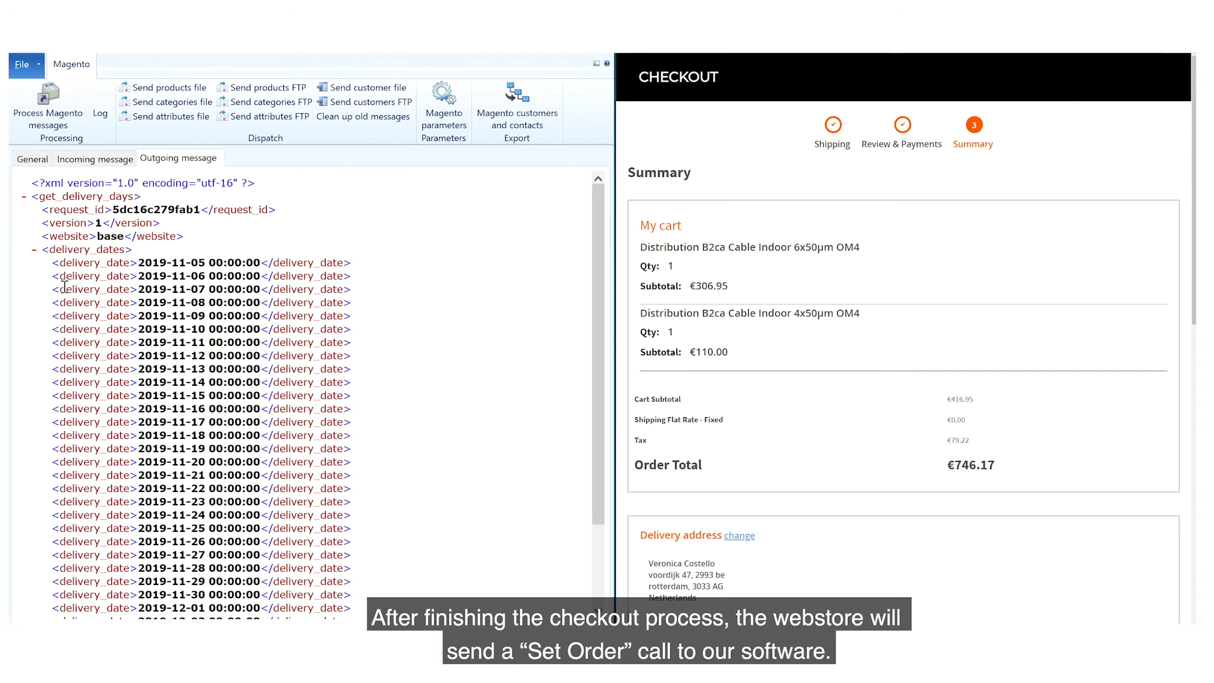
pyautogui.moveTo(60, 262); pyautogui.dragTo(367, 583)
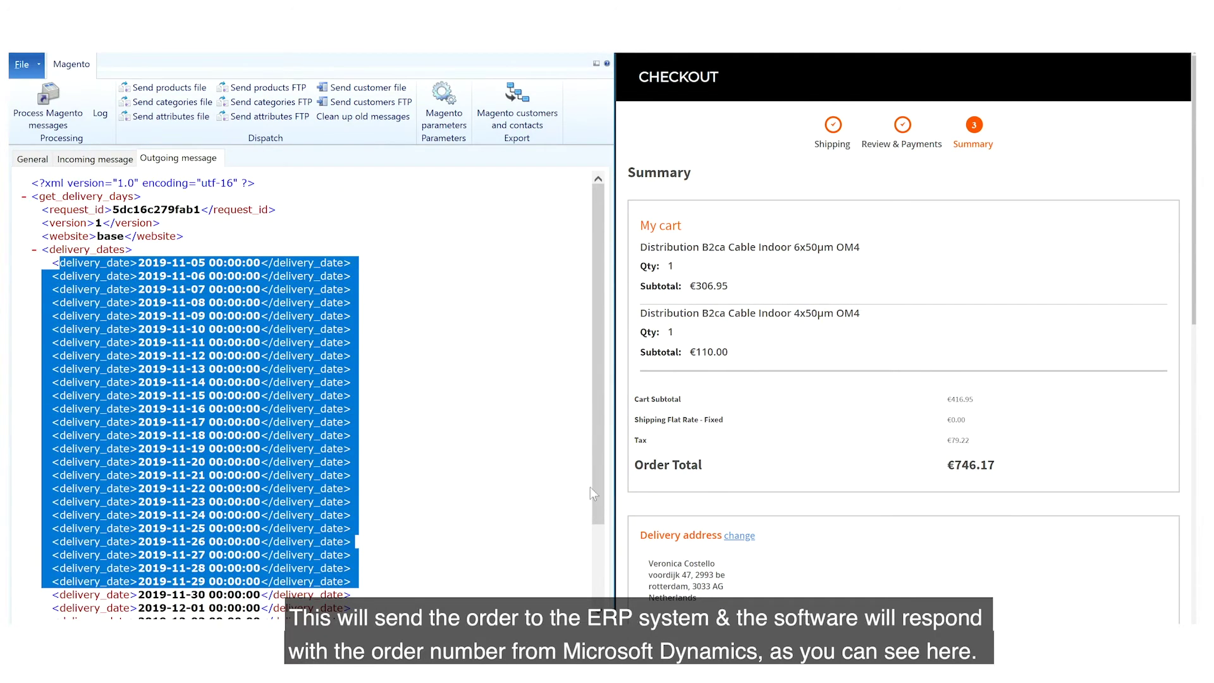
# - Place the order in the webshop, then jump to the newest entry in AX's general message log
pyautogui.click(877, 364)
pyautogui.scroll(-1, 886, 363)
pyautogui.scroll(-7, 887, 369)
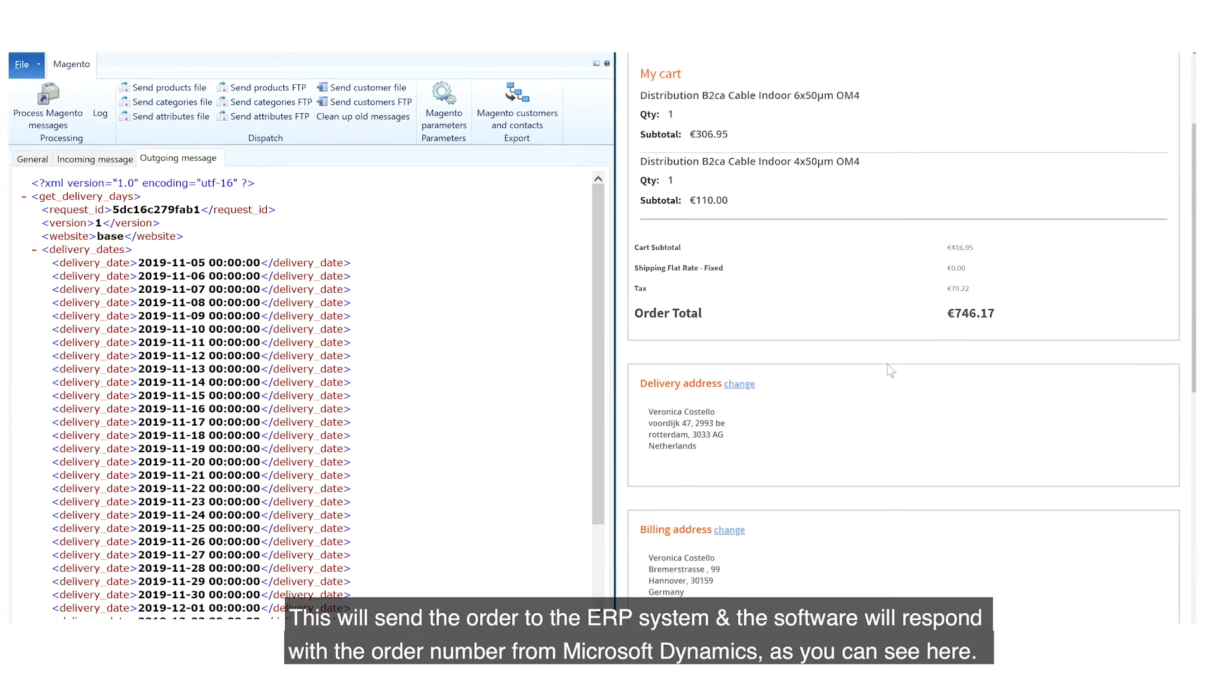
pyautogui.scroll(-1, 808, 418)
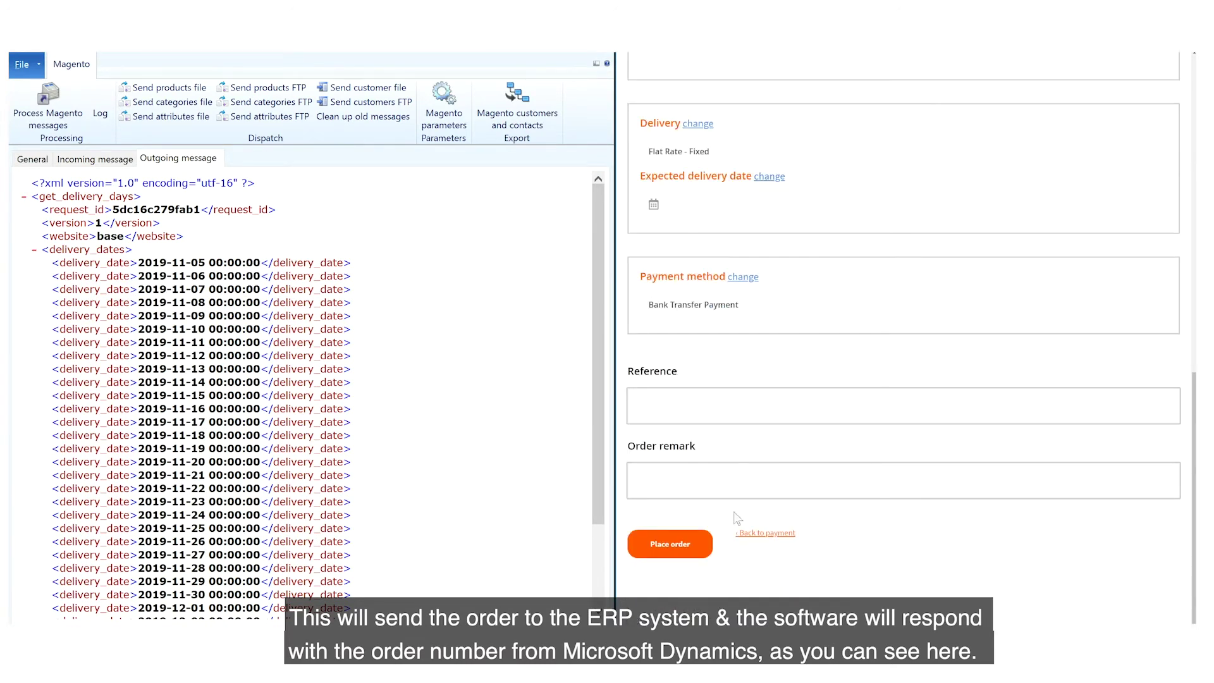
pyautogui.click(681, 542)
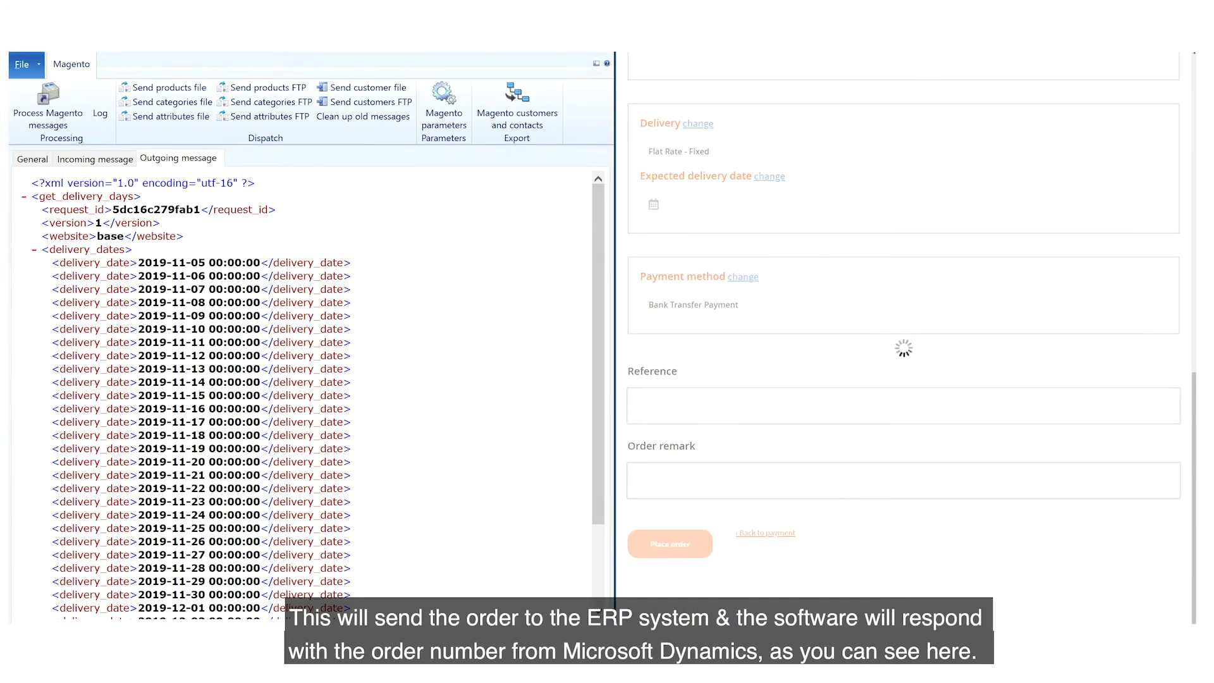
pyautogui.click(33, 159)
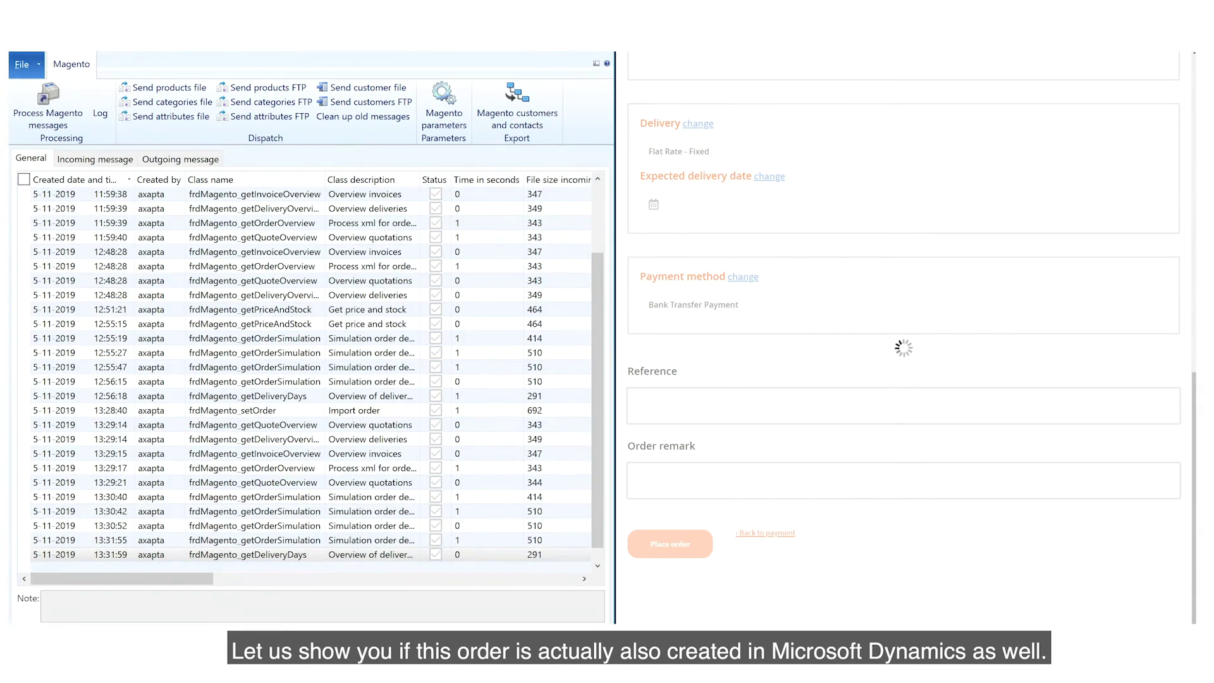
pyautogui.hotkey('ctrl', 'End')
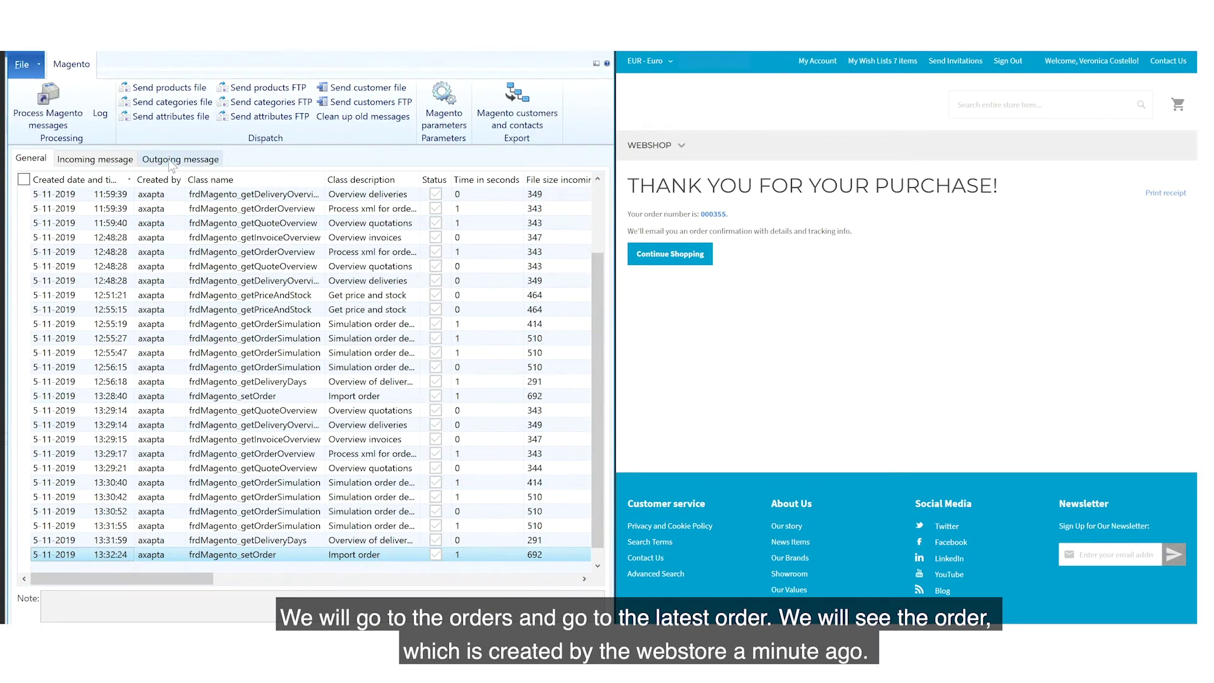
# - Match the order_id in AX's outgoing set_order reply with the confirmation page's order number
pyautogui.click(193, 163)
pyautogui.moveTo(109, 250); pyautogui.dragTo(137, 251)
pyautogui.moveTo(729, 214); pyautogui.dragTo(693, 215)
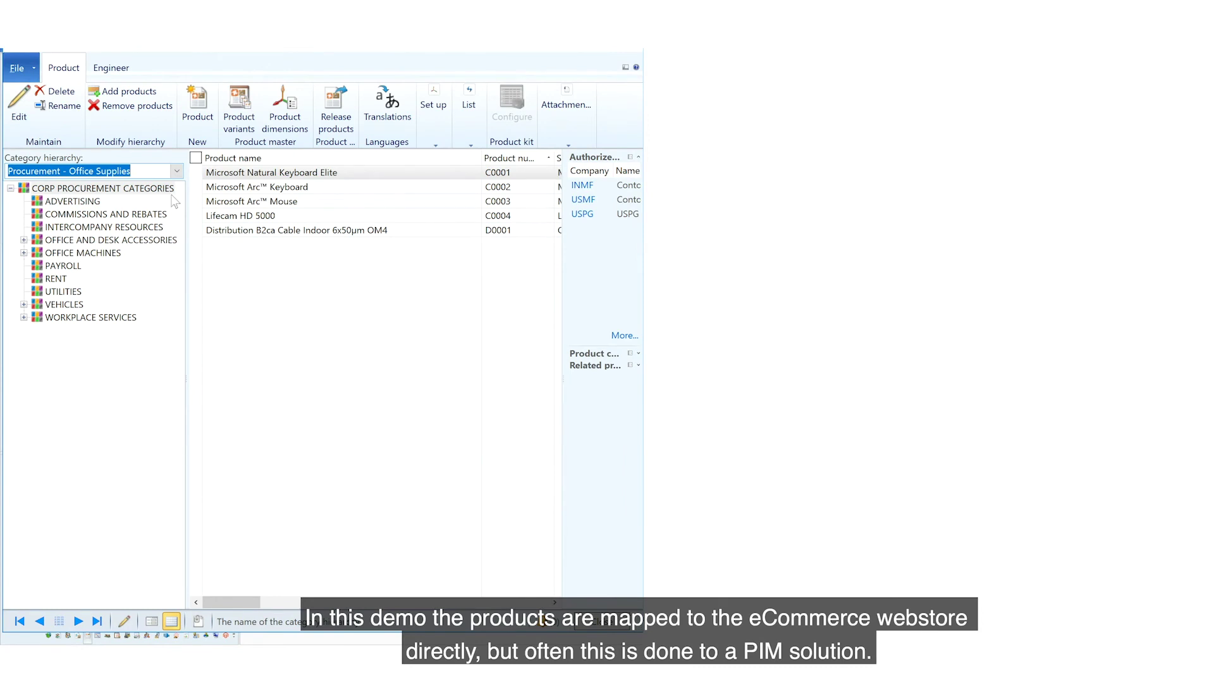
# - Show Webshop hierarchy Category 2 products in AX and open the webstore's Category 2 page
pyautogui.click(176, 171)
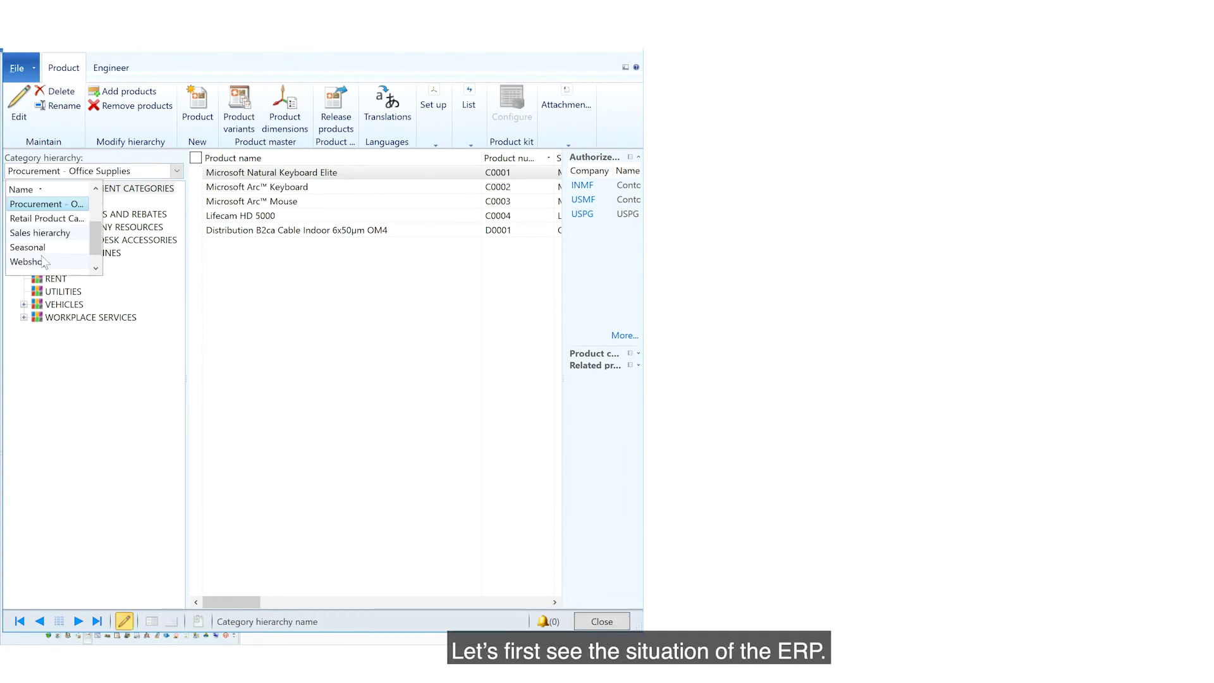
pyautogui.click(40, 260)
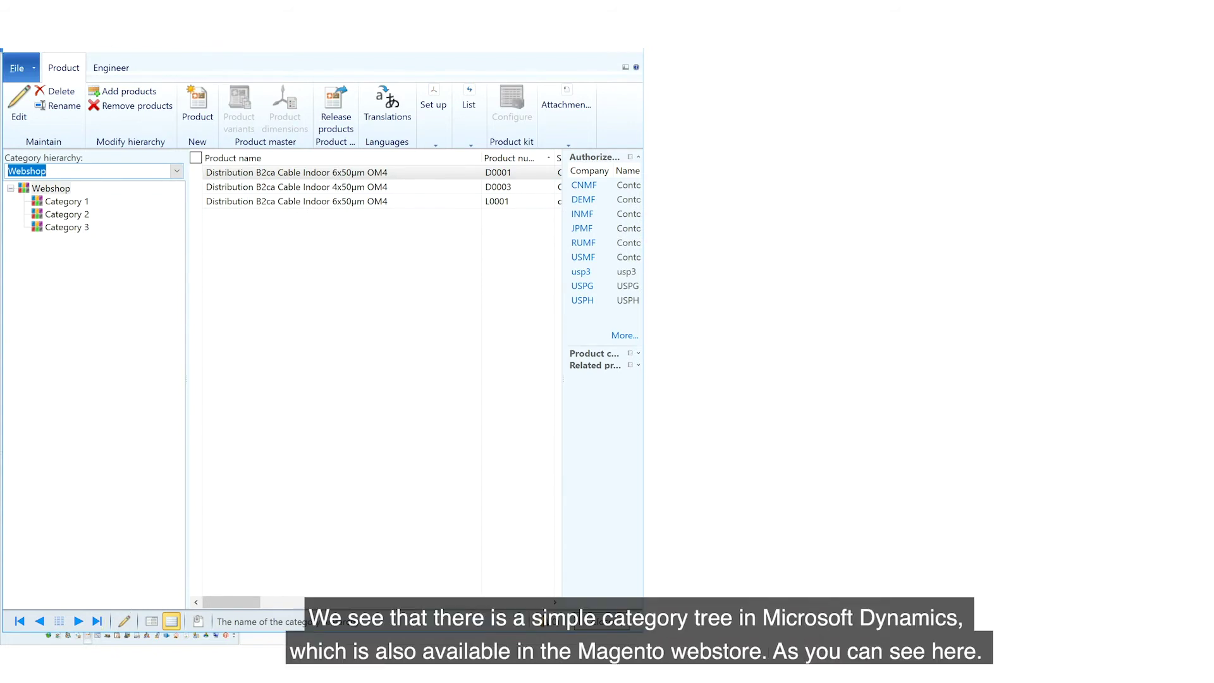
pyautogui.hotkey('alt', 'Tab')
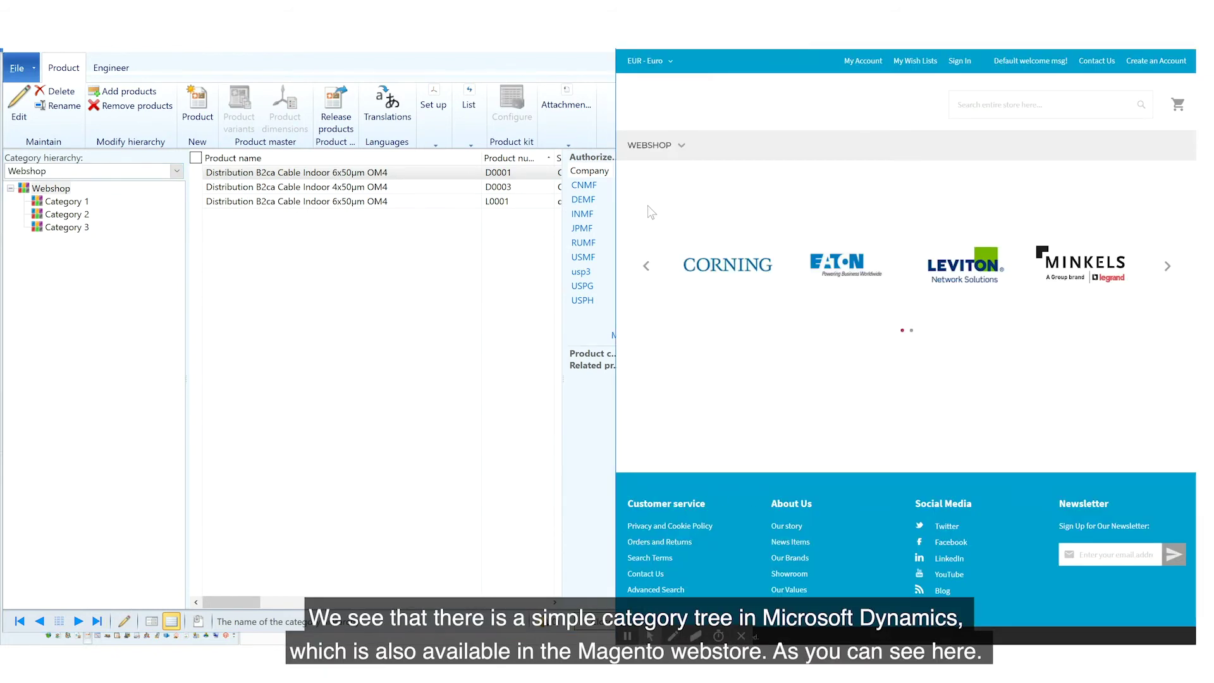
pyautogui.click(681, 145)
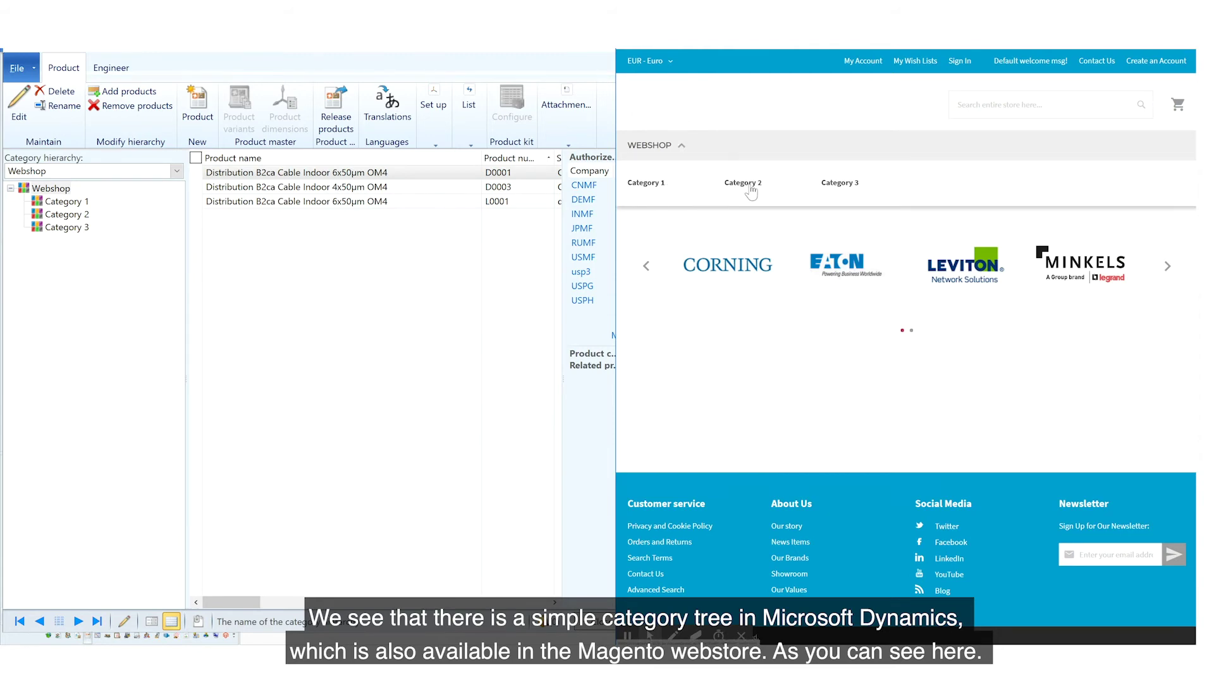
pyautogui.click(45, 215)
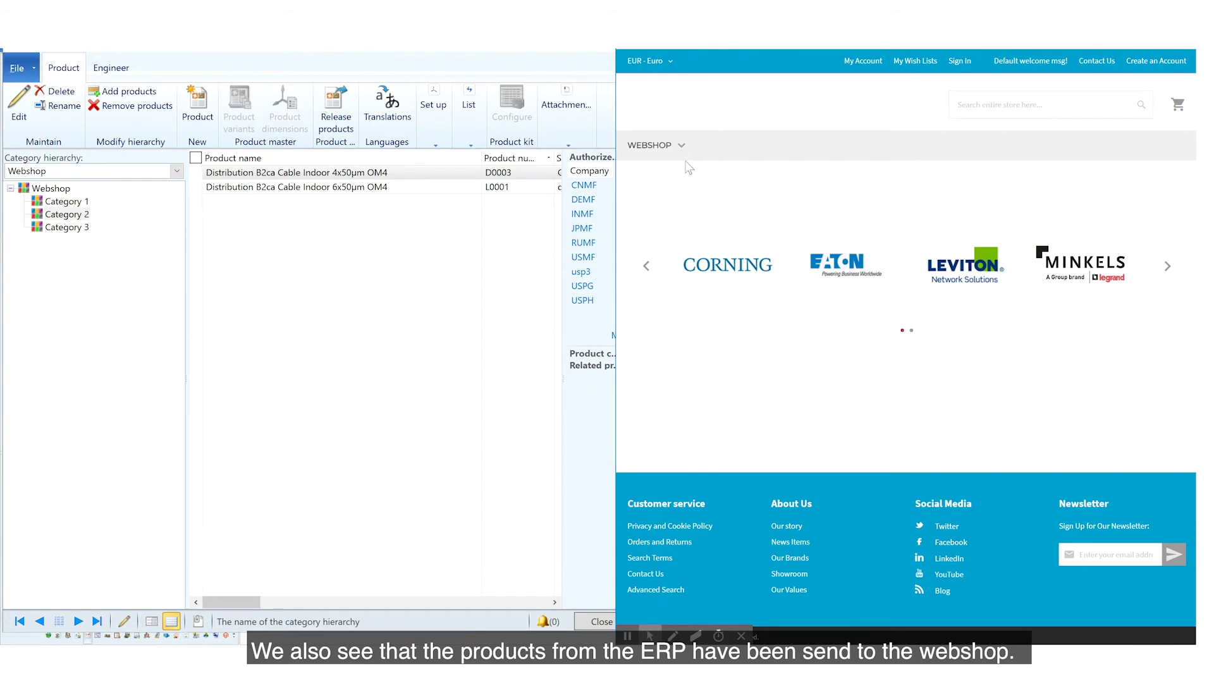
pyautogui.moveTo(707, 169)
pyautogui.click(753, 185)
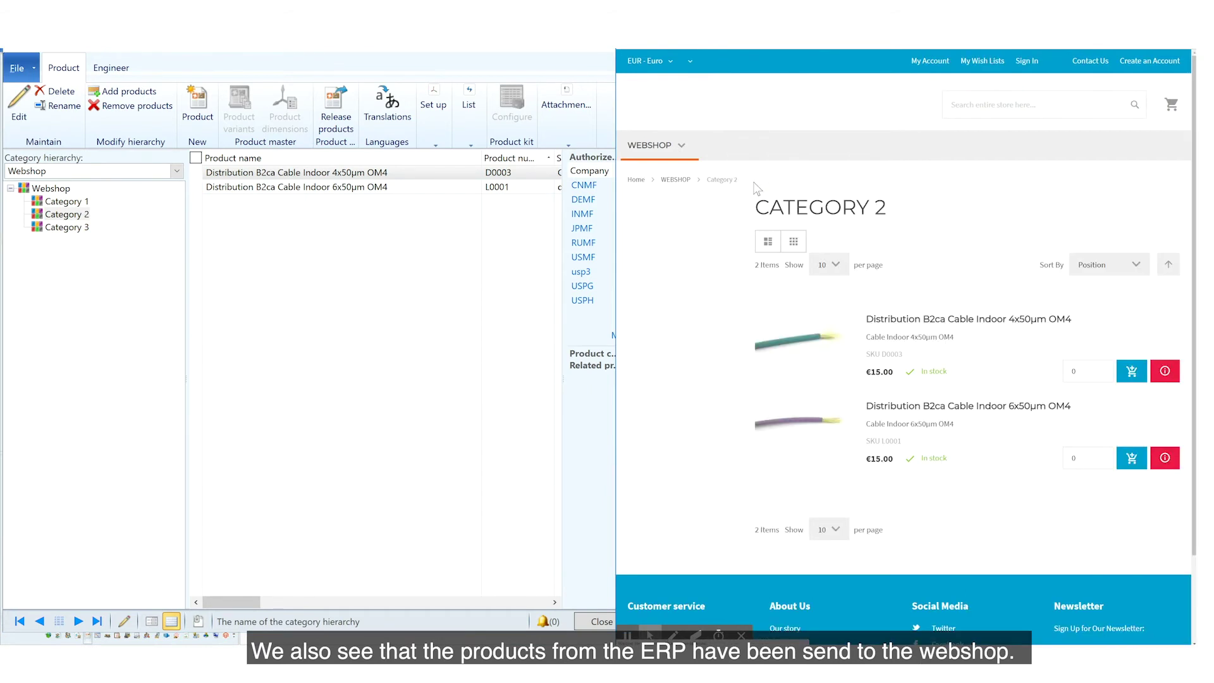
# - Match SKUs D0003 and L0001 between webstore and AX, then close the products-by-category form
pyautogui.click(907, 356)
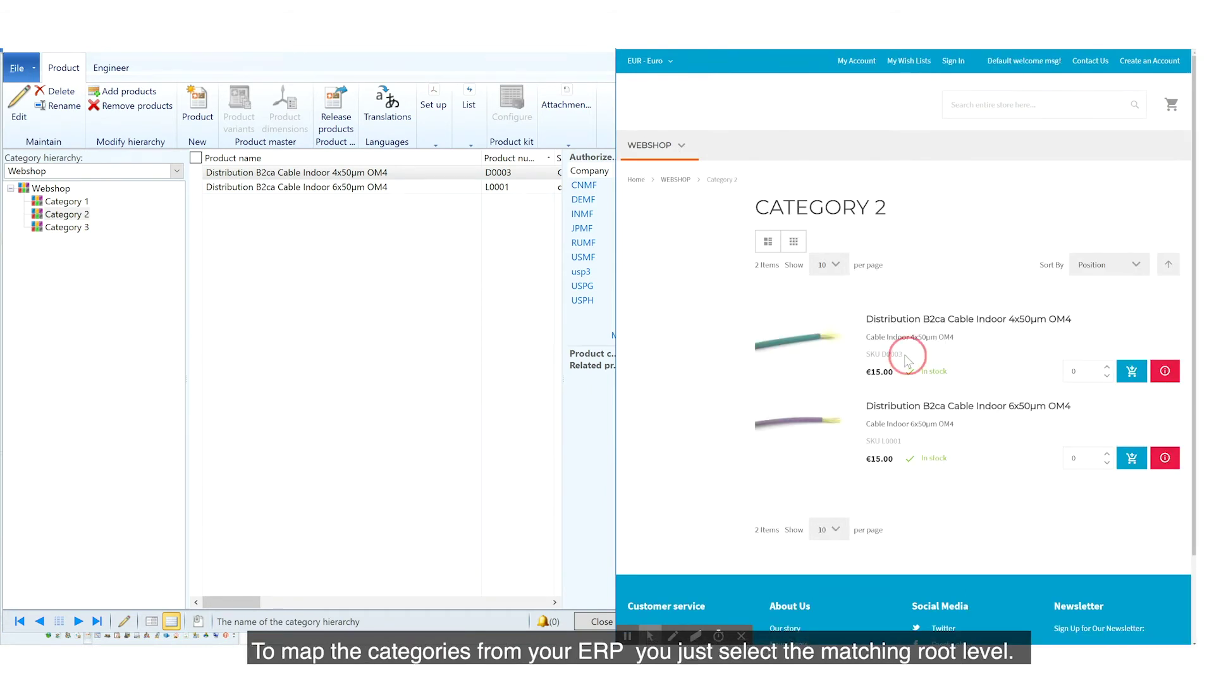
pyautogui.moveTo(901, 440); pyautogui.dragTo(886, 442)
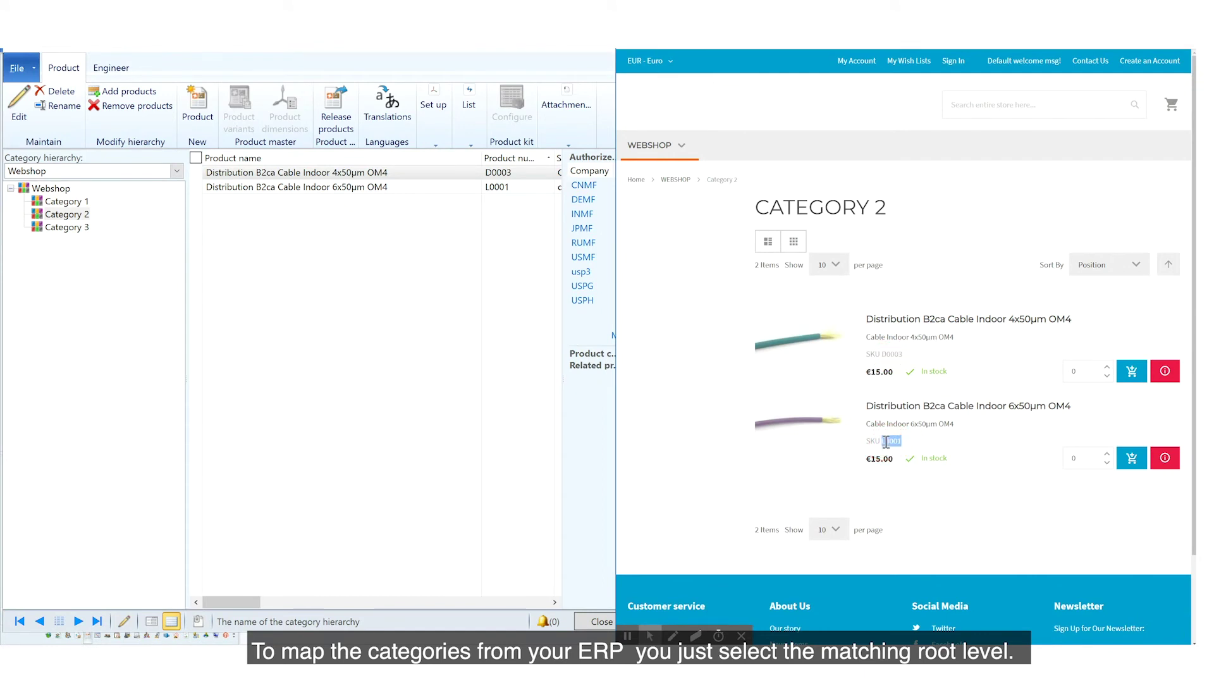
pyautogui.click(403, 188)
pyautogui.click(401, 172)
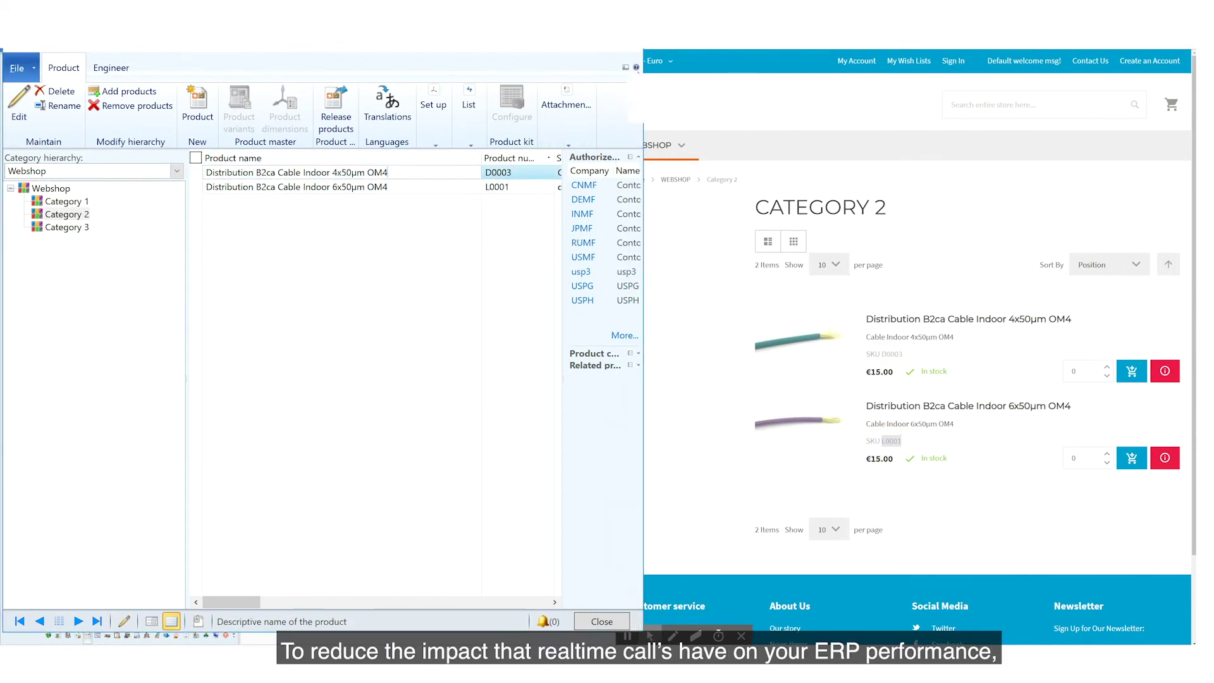
pyautogui.press('Escape')
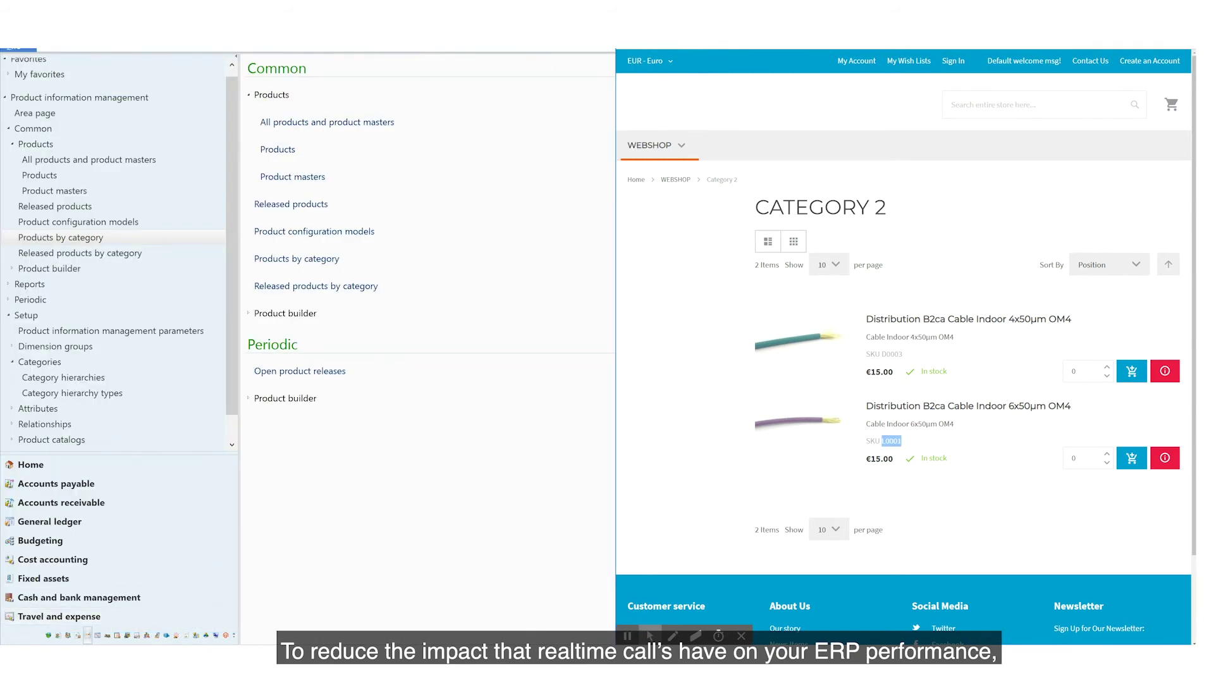
pyautogui.click(226, 636)
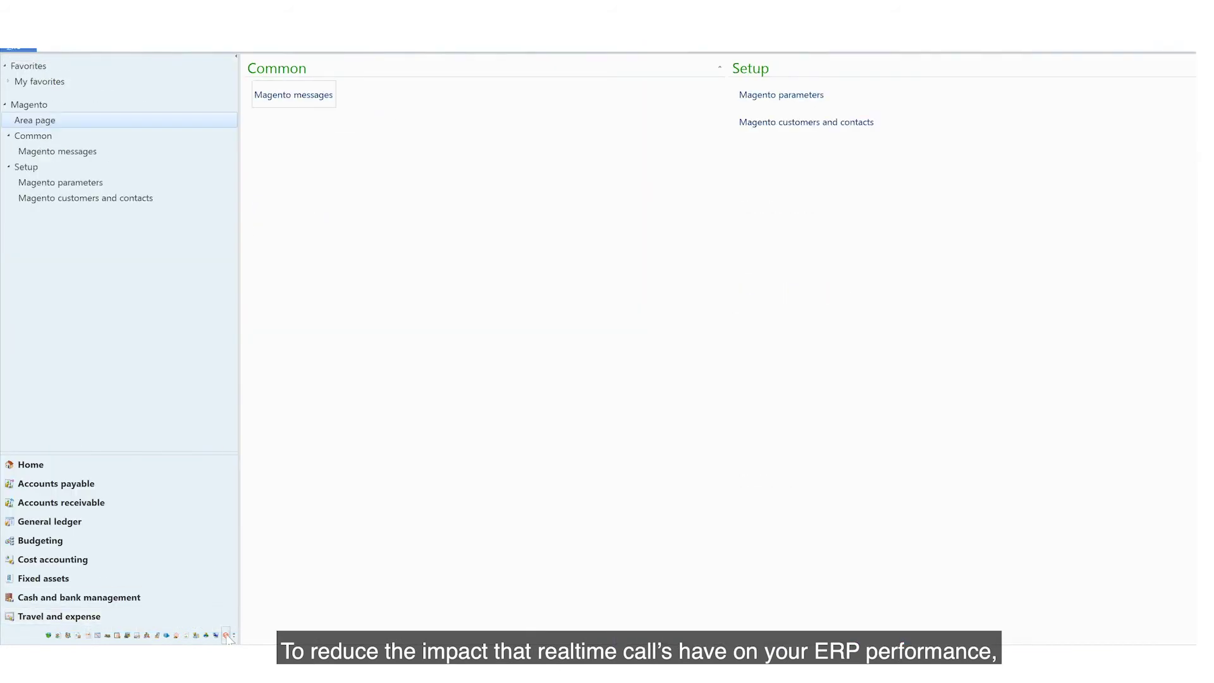
# - Open Magento messages, cancel the products FTP export settings, and reach the categories export form
pyautogui.click(316, 100)
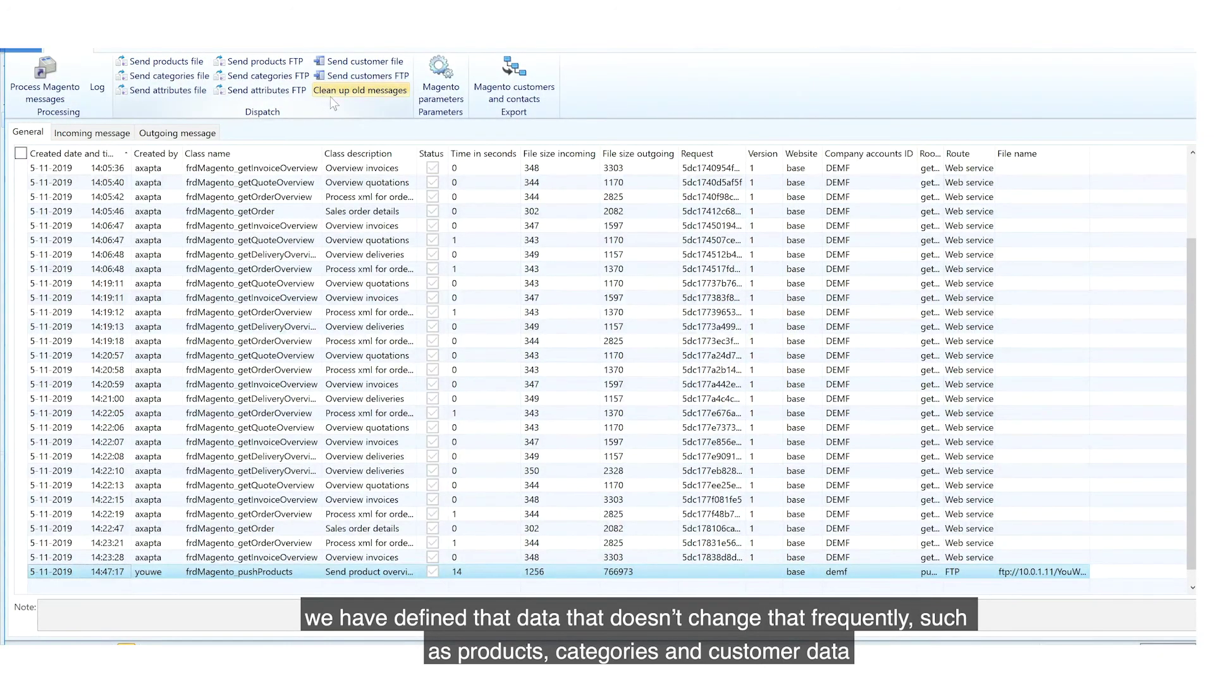
pyautogui.click(262, 61)
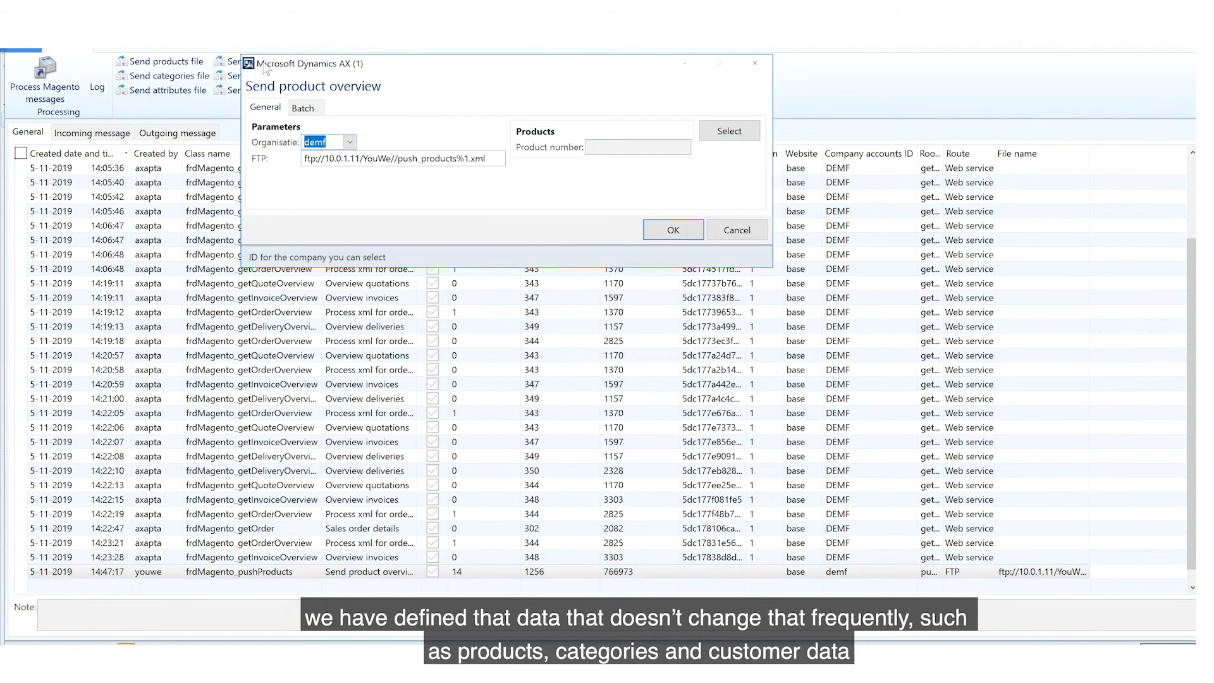
pyautogui.click(754, 63)
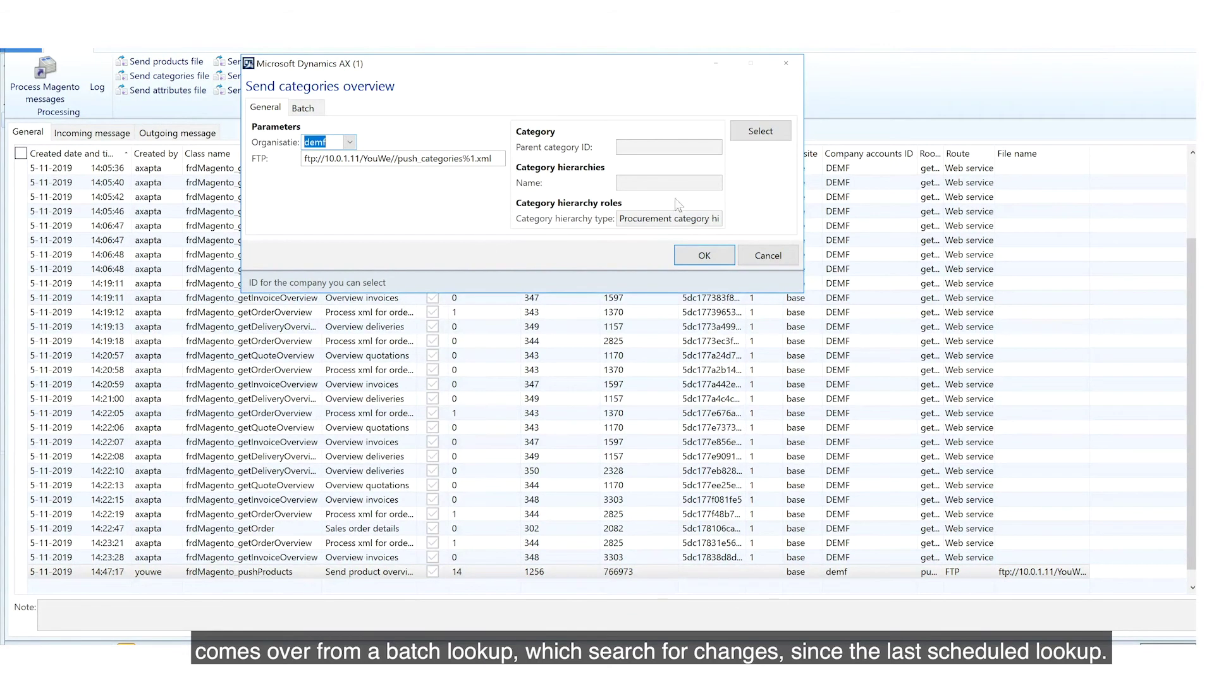
pyautogui.click(654, 148)
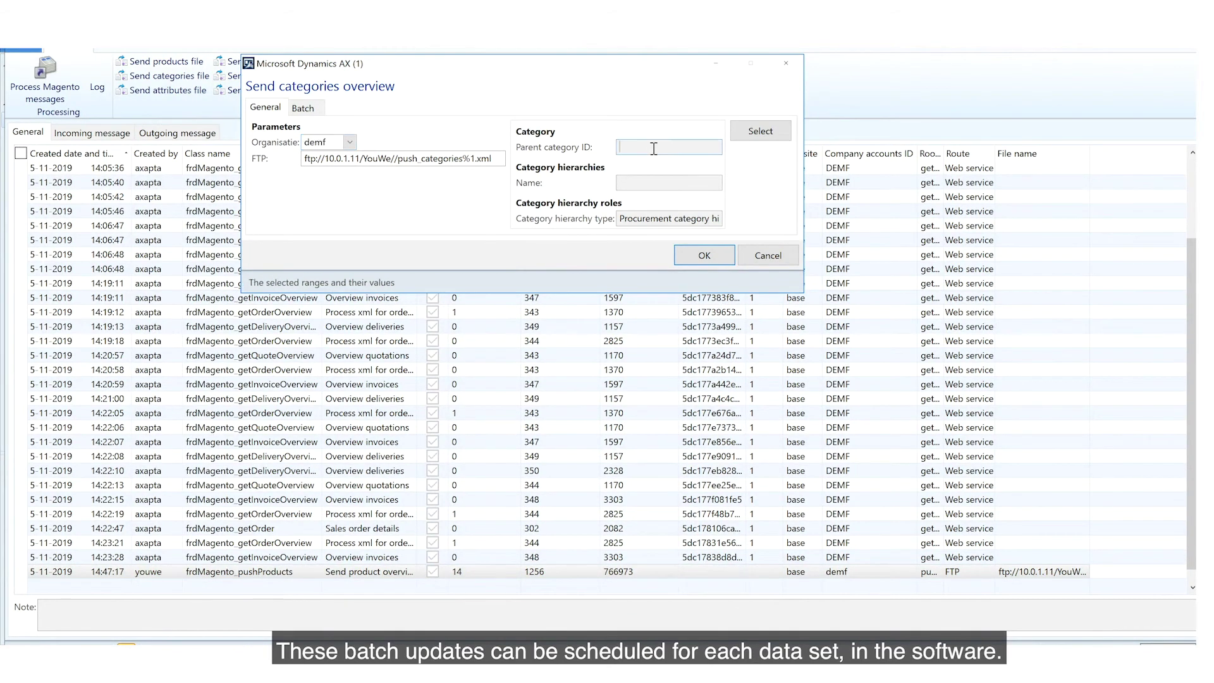
# - Add a Category range to the send-categories query and show its batch settings
pyautogui.click(764, 138)
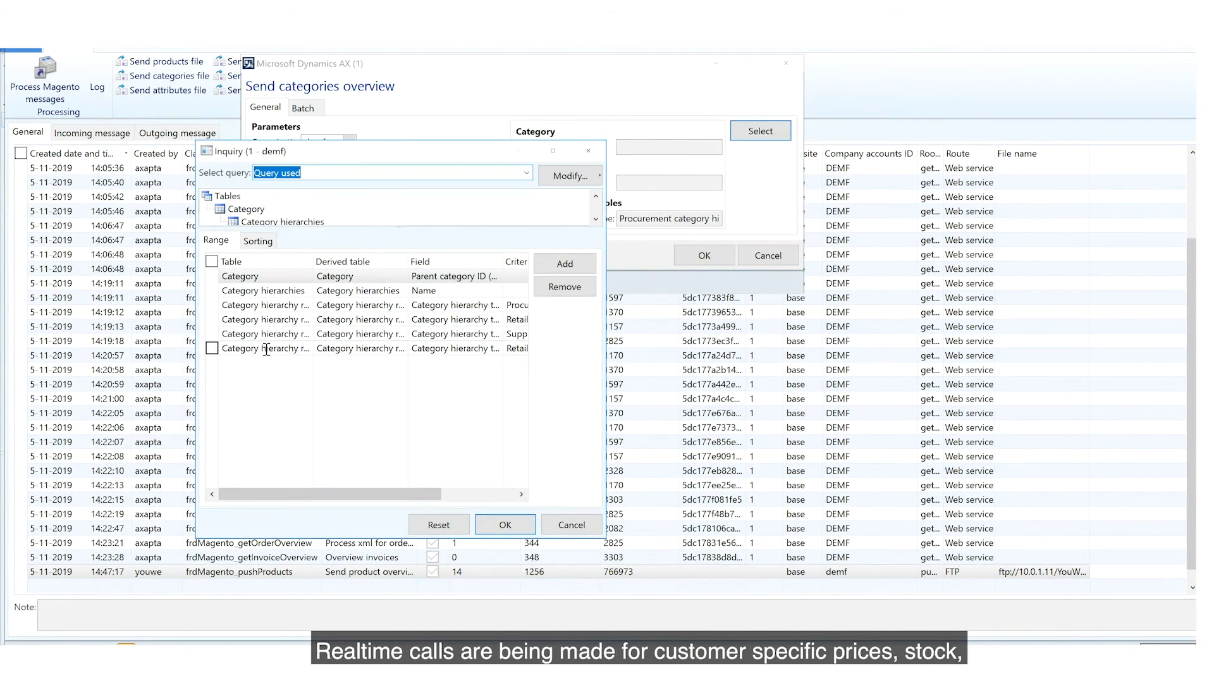
pyautogui.click(268, 290)
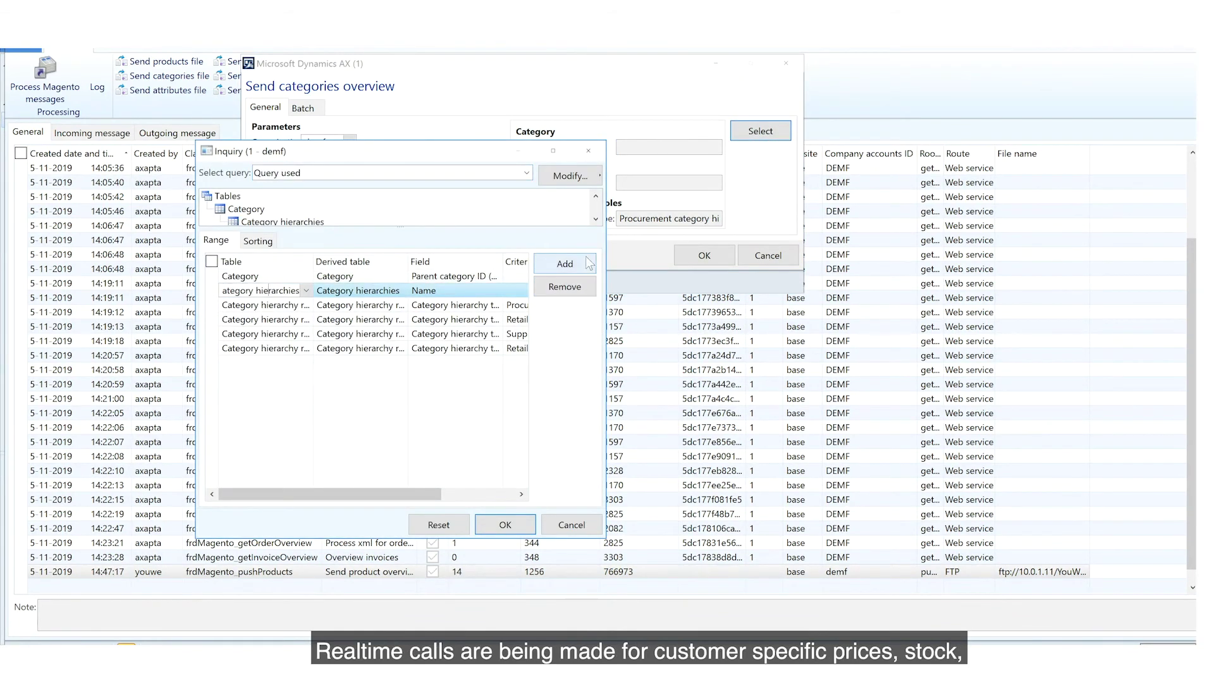
pyautogui.click(586, 263)
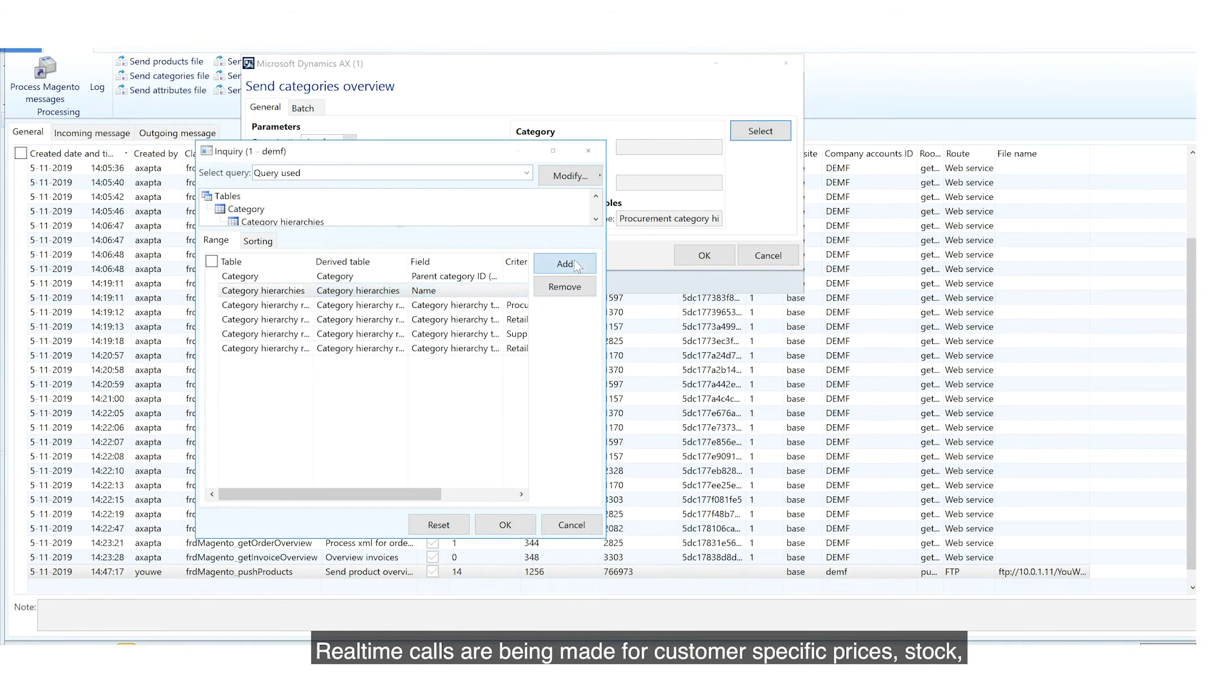
pyautogui.click(488, 526)
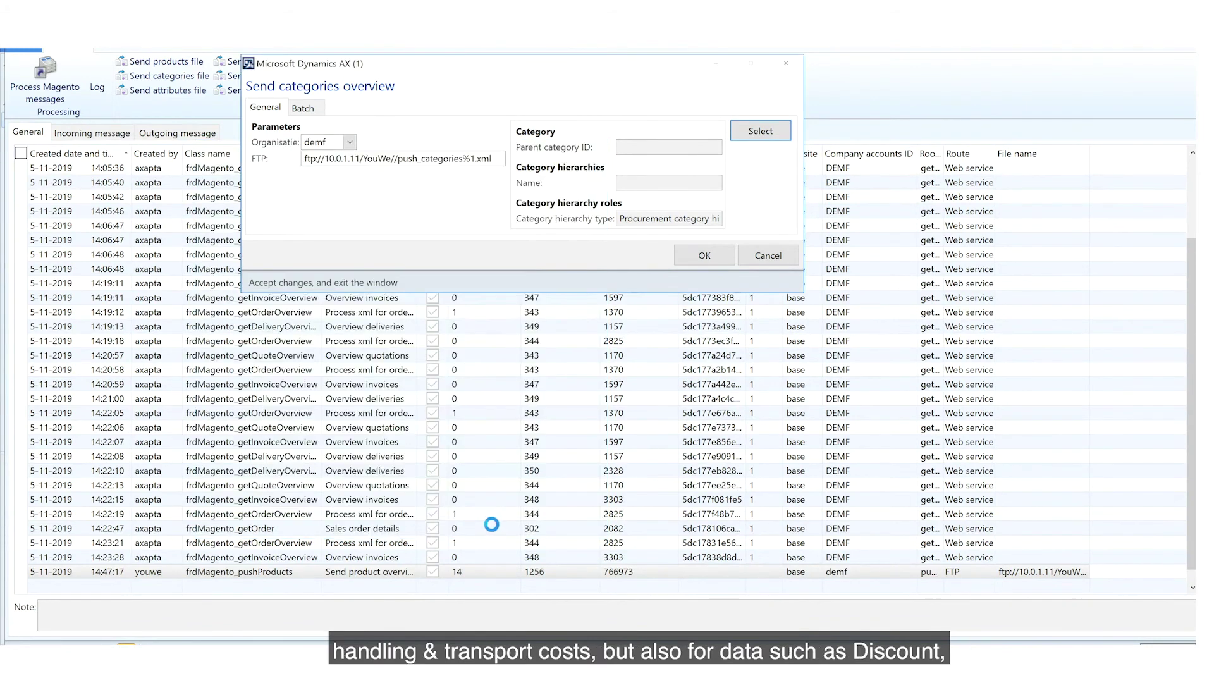
pyautogui.click(642, 183)
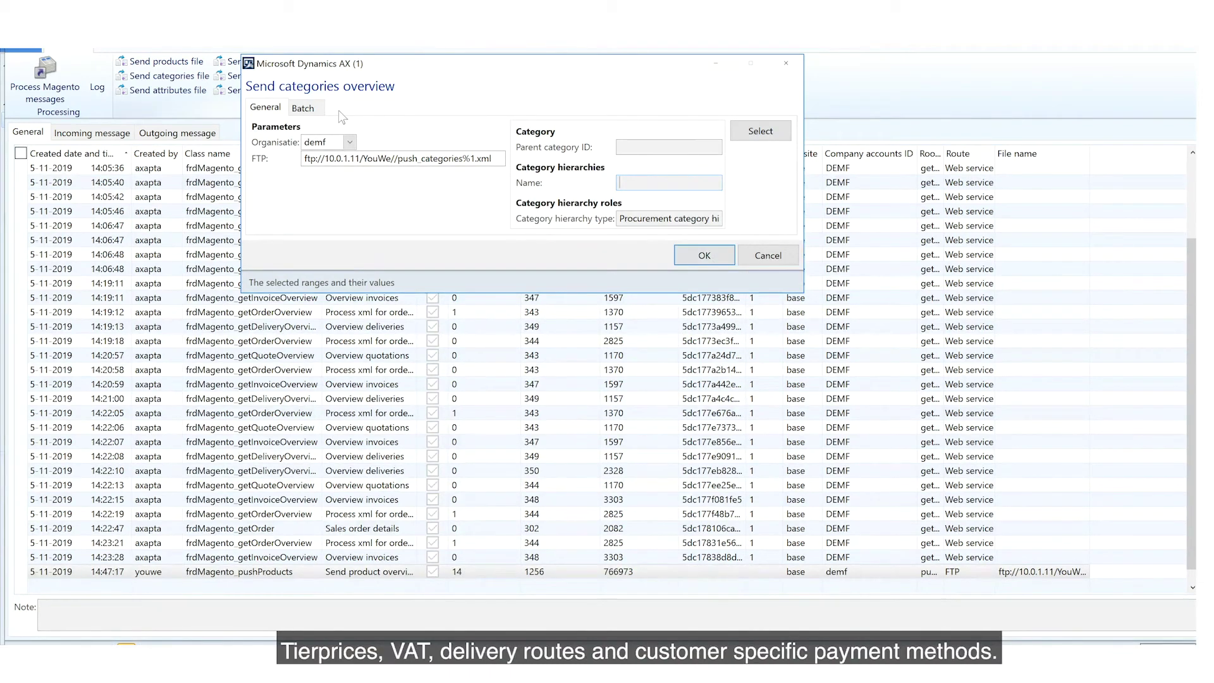
pyautogui.click(302, 109)
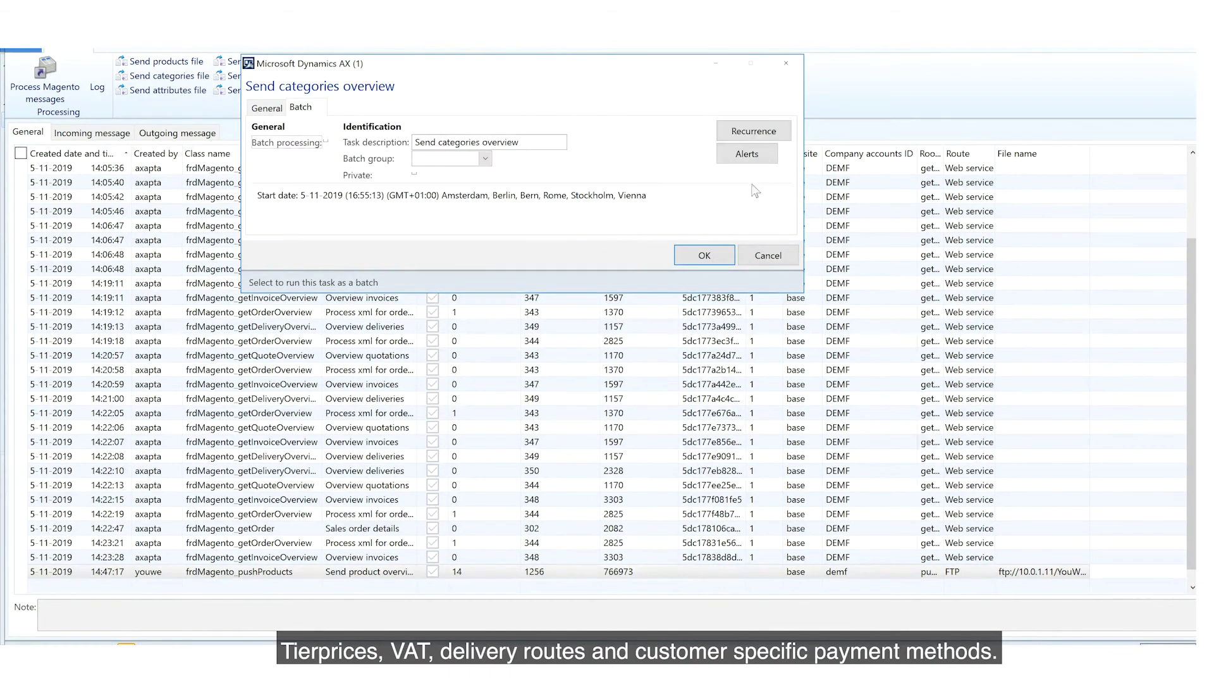
# - Accept the 10-minute recurrence and the batch settings for the send-categories export
pyautogui.click(767, 139)
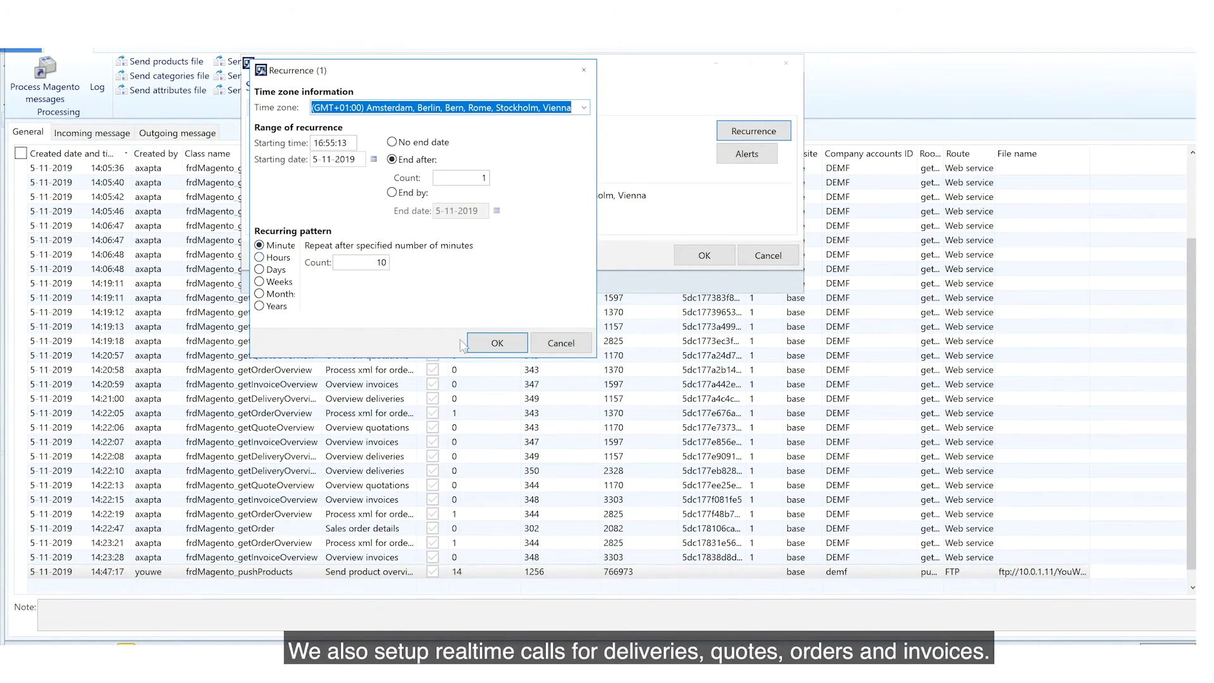
pyautogui.click(486, 343)
pyautogui.click(709, 256)
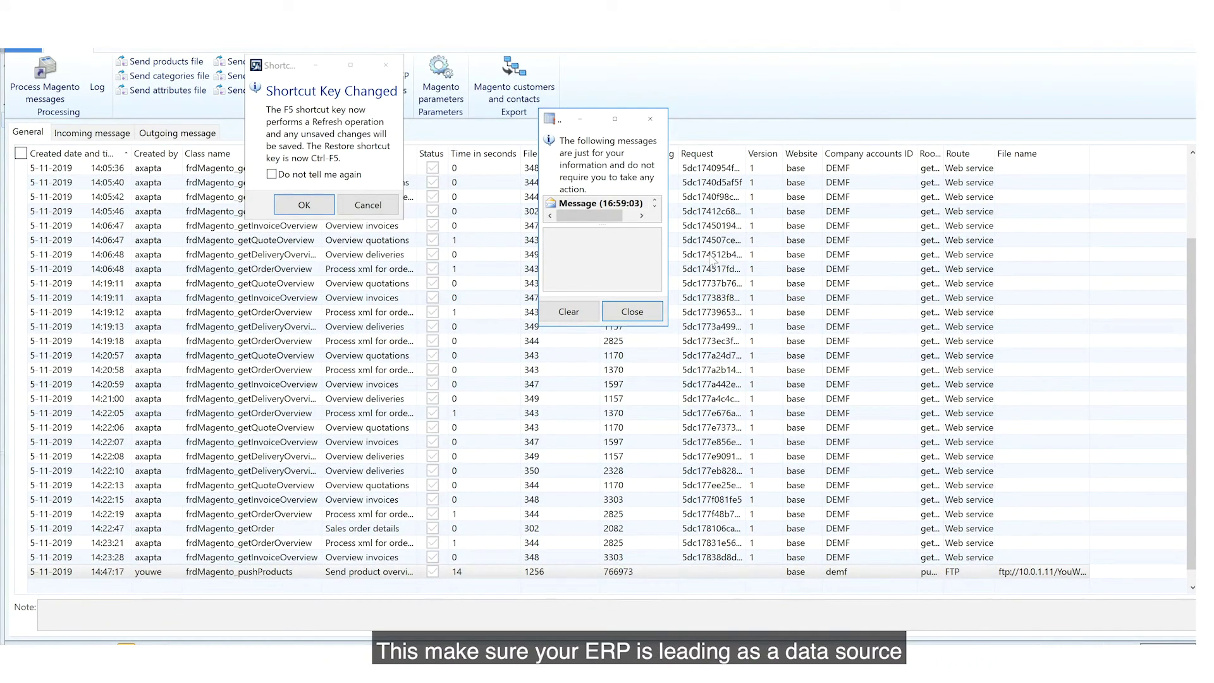
# - Dismiss the info window and shortcut-key prompt, then select the 14:23:28 invoice overview message
pyautogui.click(637, 314)
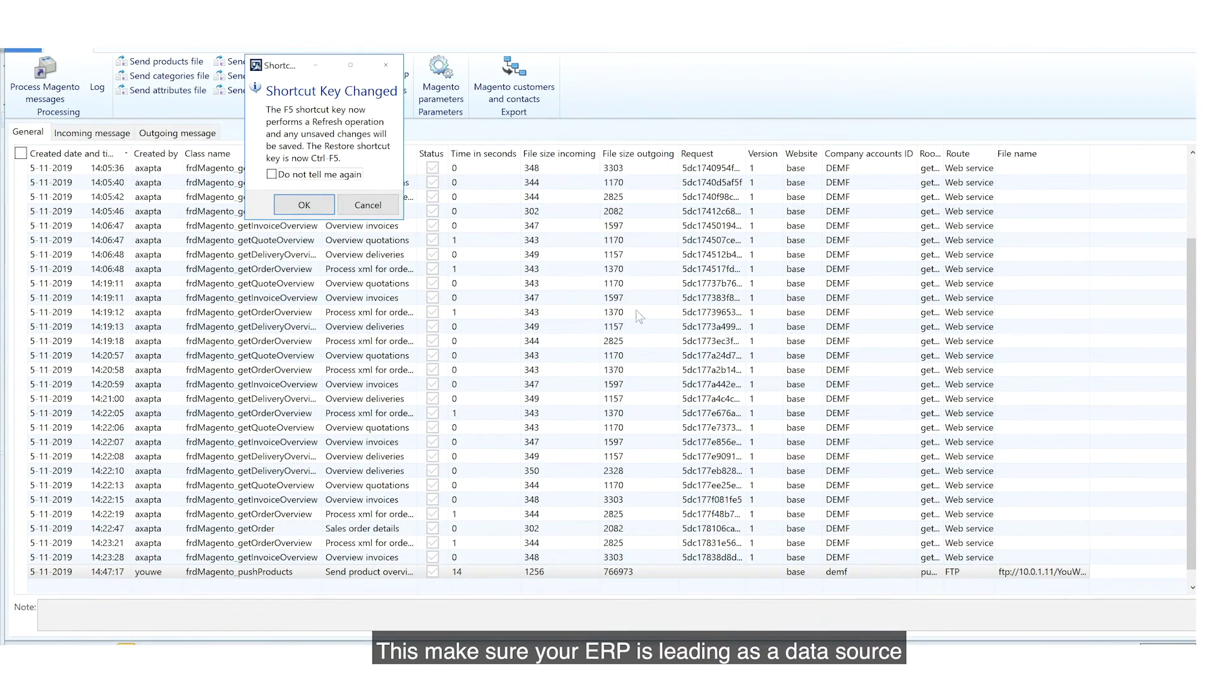
pyautogui.click(394, 213)
pyautogui.click(346, 558)
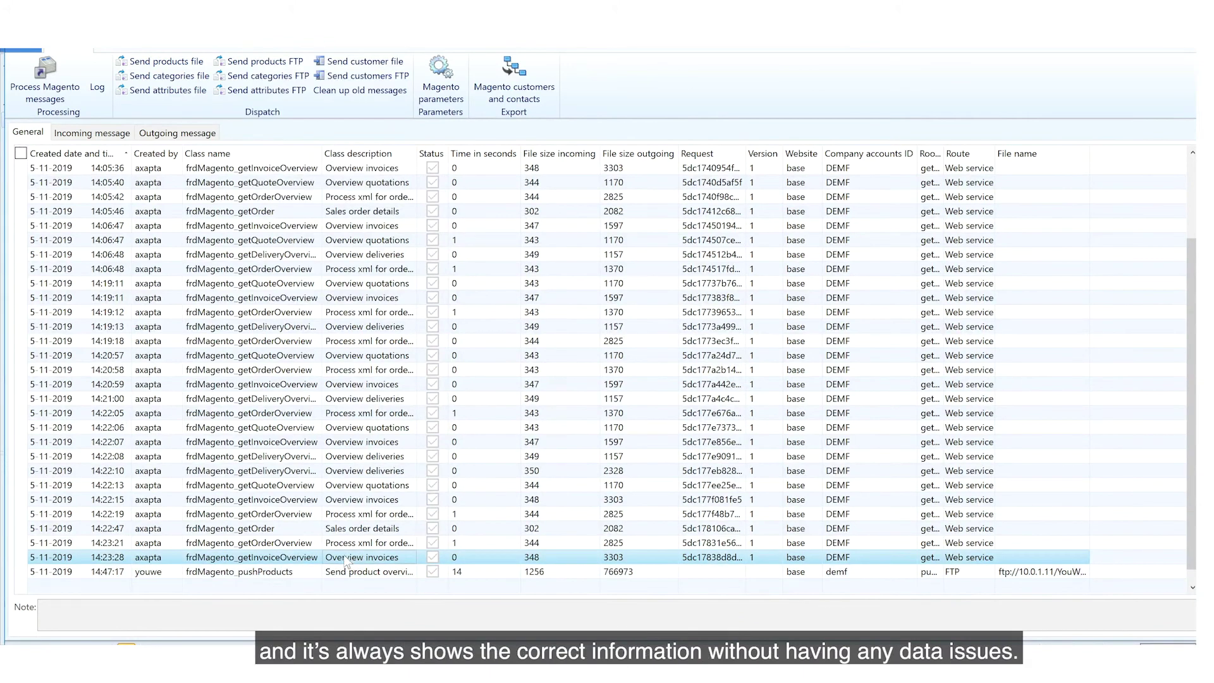
# - Step up through earlier message rows, then focus the website Internet address in Magento parameters
pyautogui.press('Up')
pyautogui.press('Up')
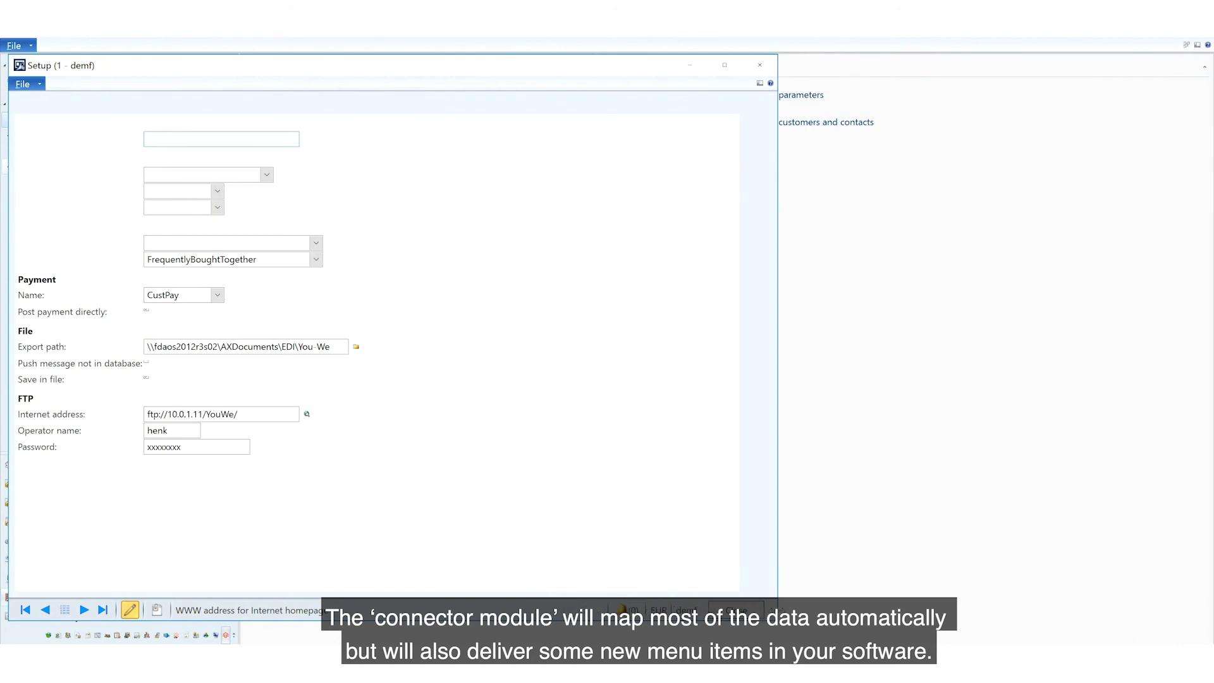
pyautogui.click(243, 137)
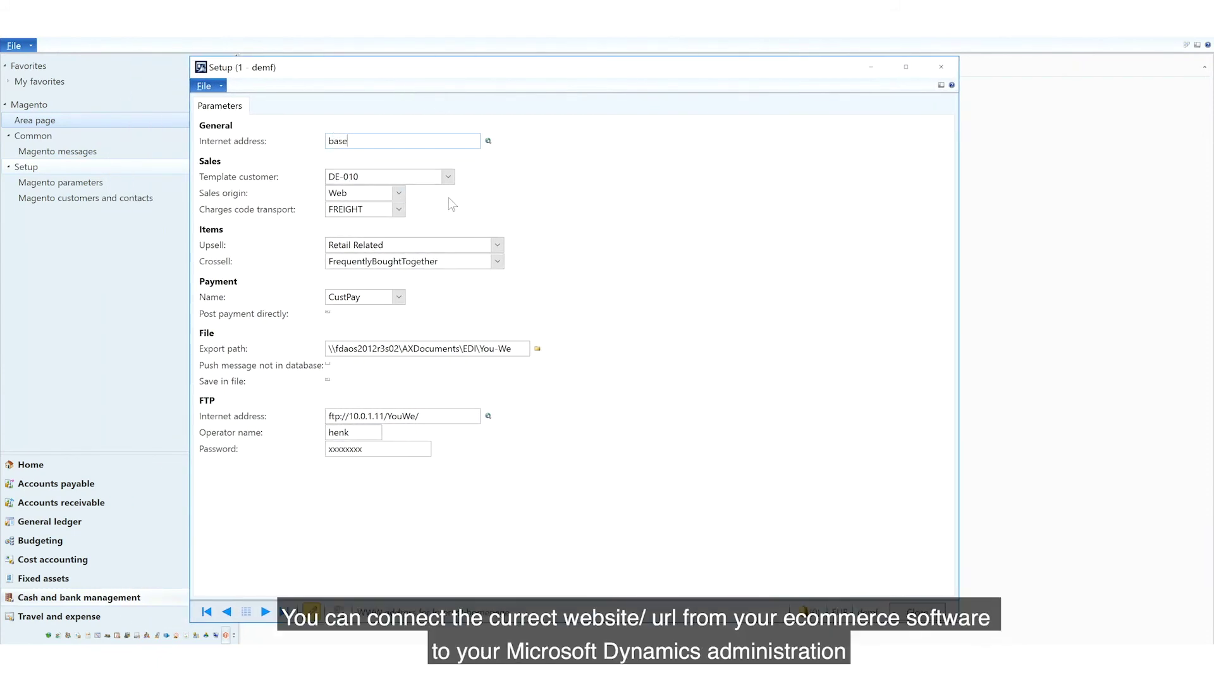
pyautogui.click(489, 142)
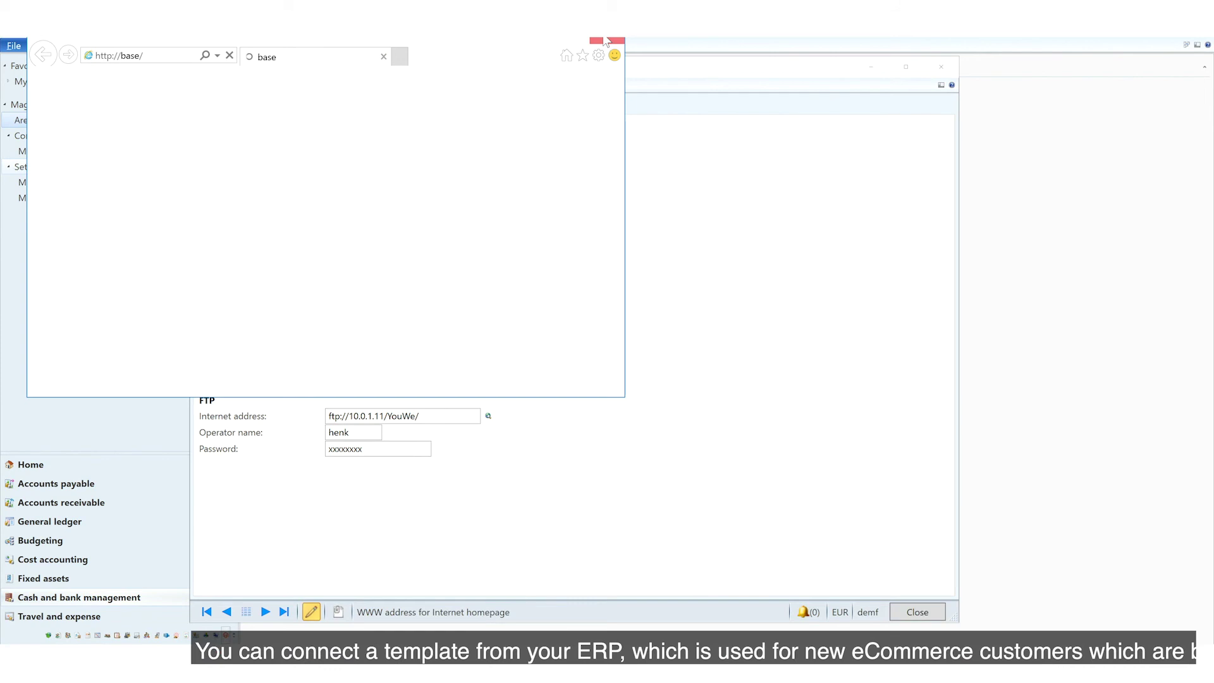
pyautogui.click(606, 40)
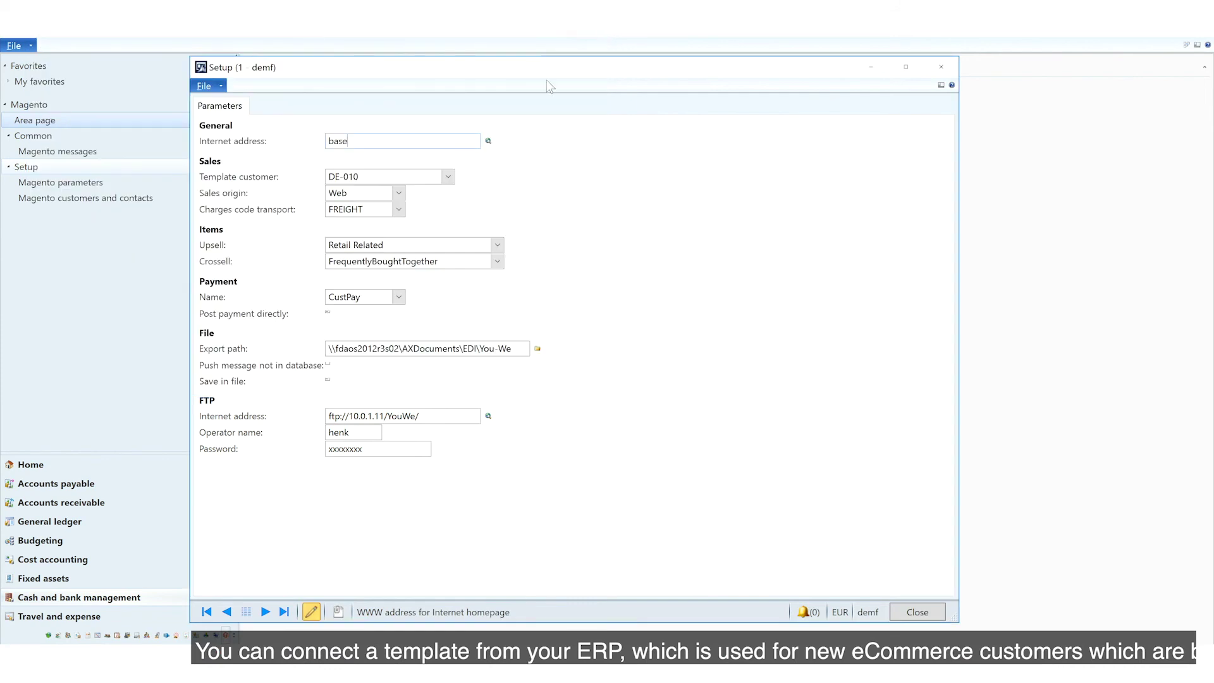
pyautogui.click(449, 176)
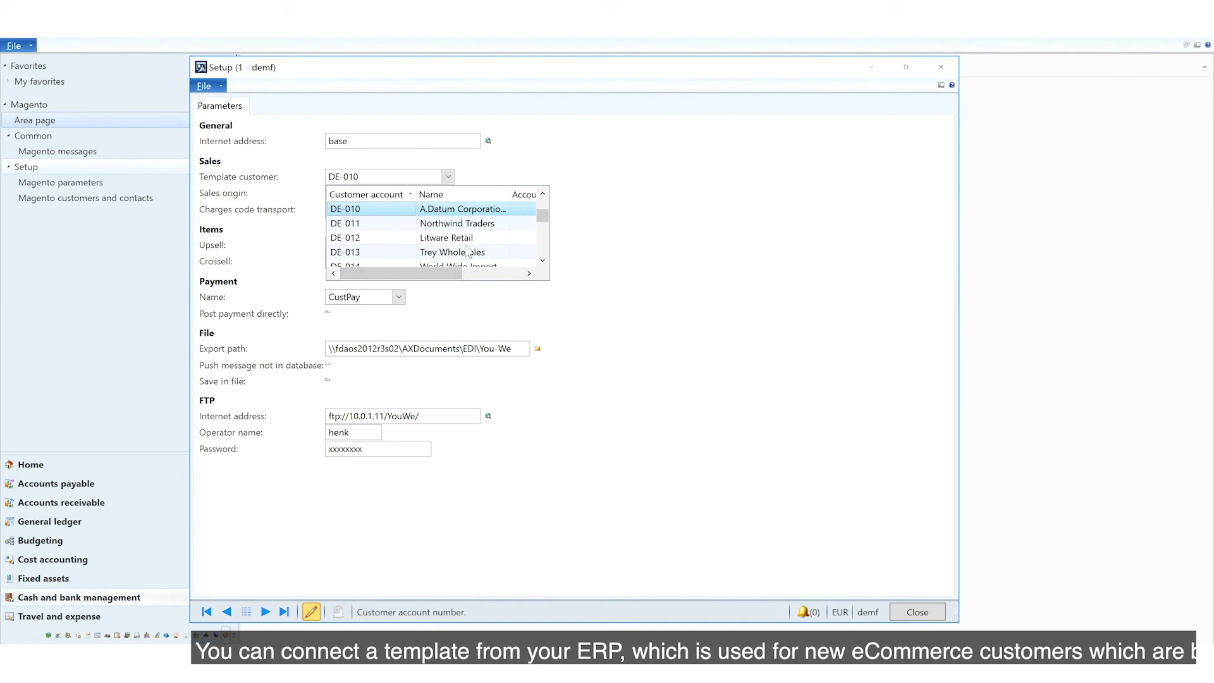
pyautogui.scroll(-2, 466, 241)
pyautogui.scroll(4, 464, 240)
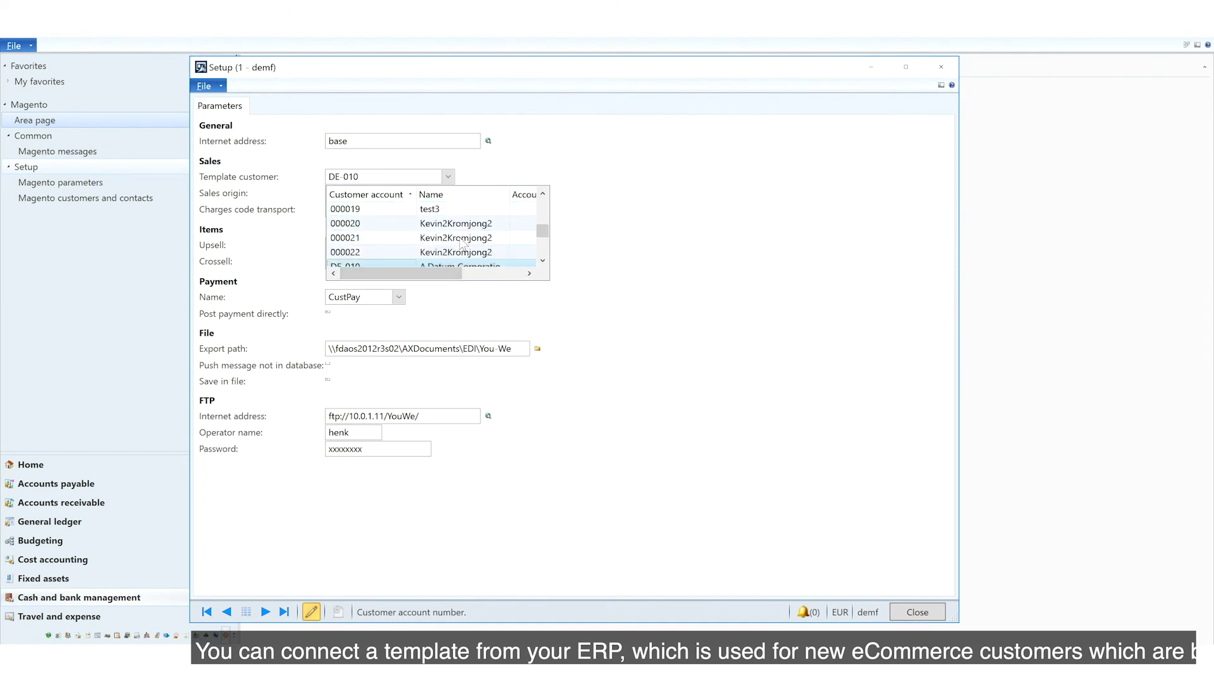
pyautogui.click(445, 224)
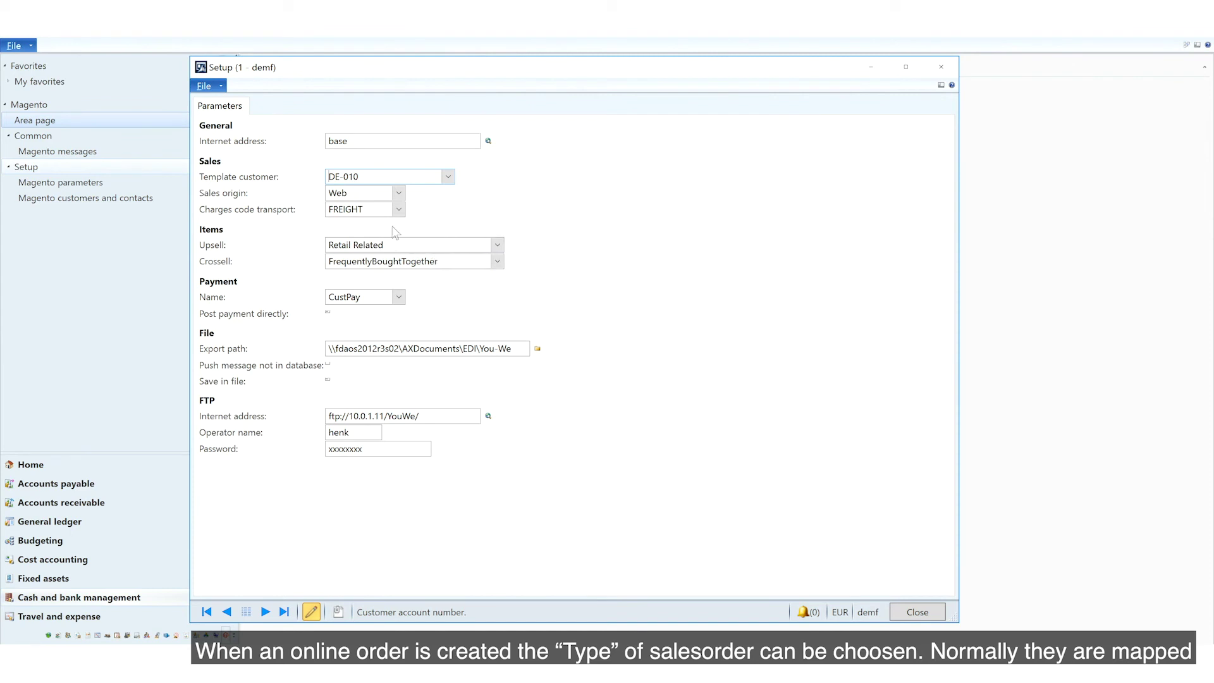
pyautogui.click(398, 194)
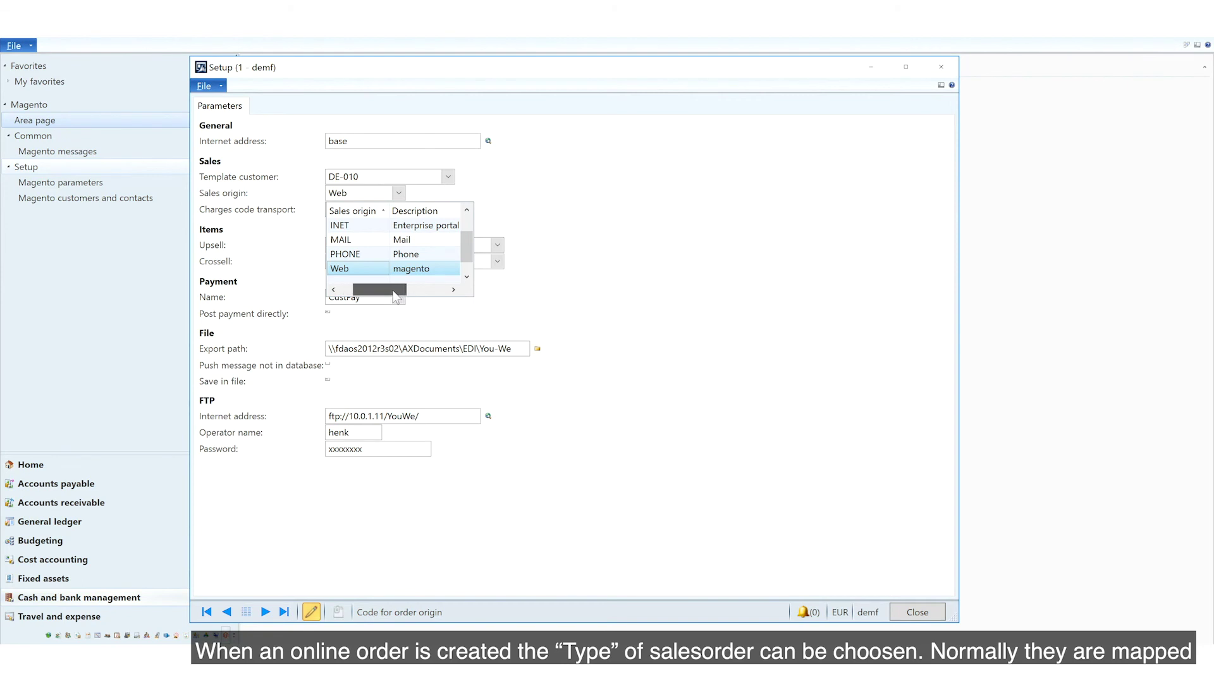
pyautogui.moveTo(359, 290)
pyautogui.mouseDown()
pyautogui.moveTo(412, 291)
pyautogui.moveTo(359, 289)
pyautogui.mouseUp()
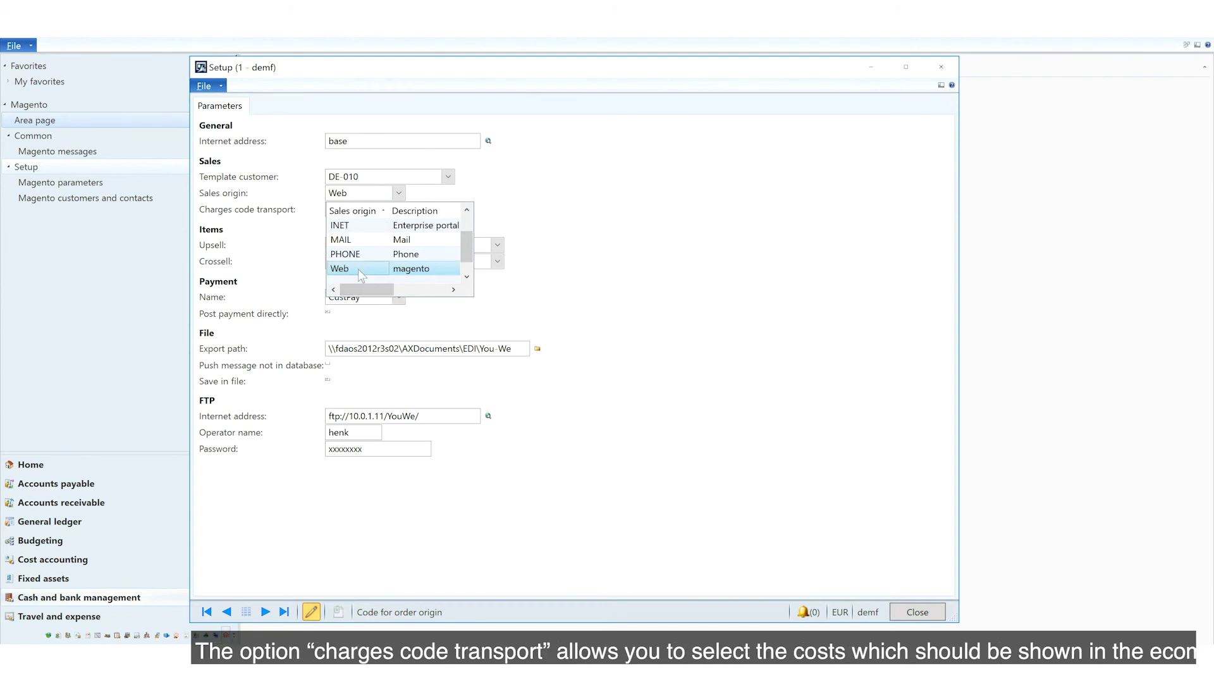
pyautogui.click(358, 268)
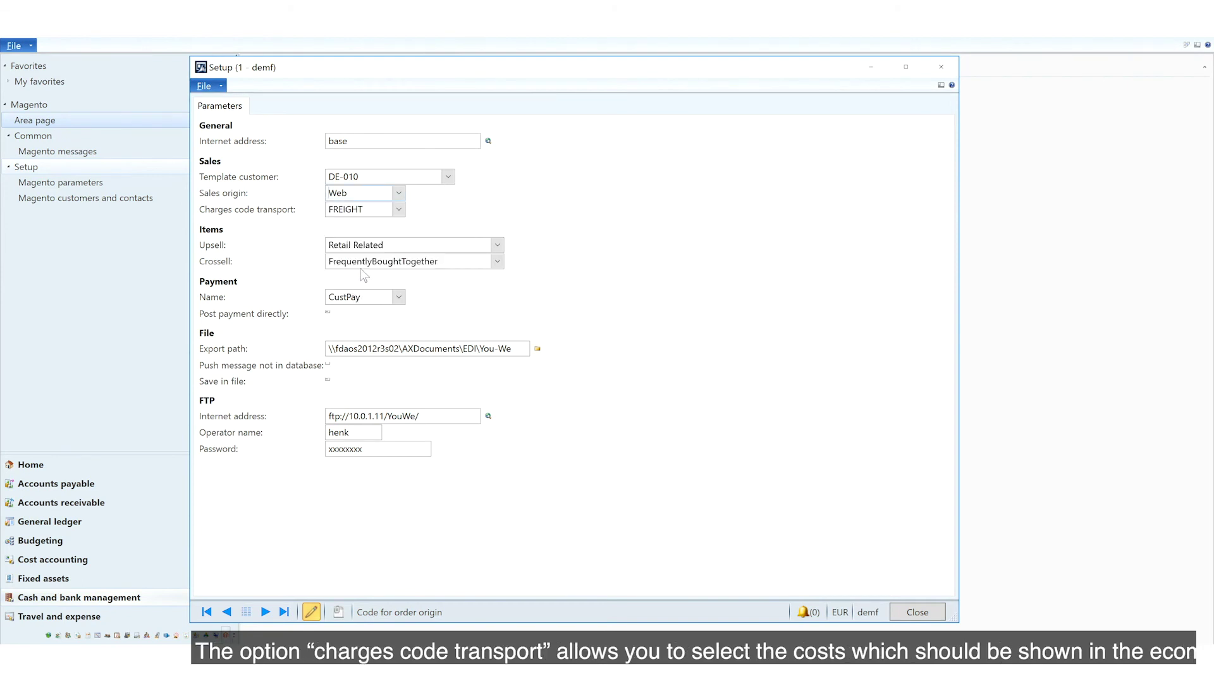
pyautogui.click(399, 209)
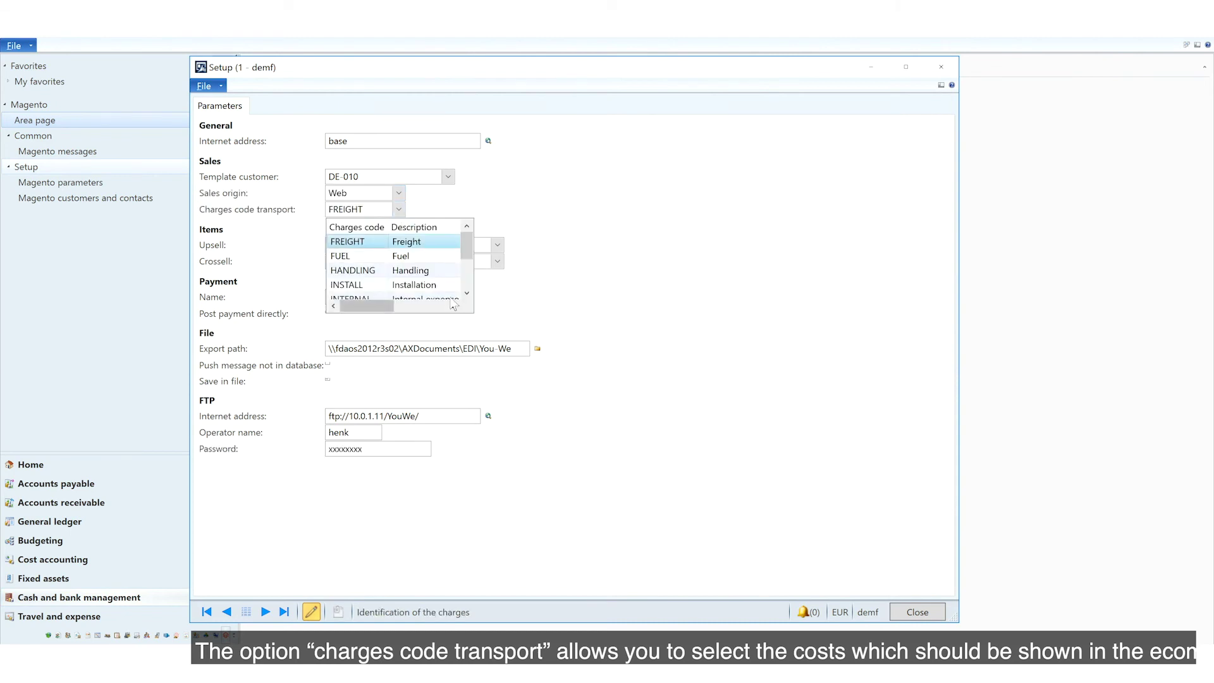
pyautogui.moveTo(466, 256)
pyautogui.mouseDown()
pyautogui.moveTo(471, 298)
pyautogui.moveTo(471, 250)
pyautogui.mouseUp()
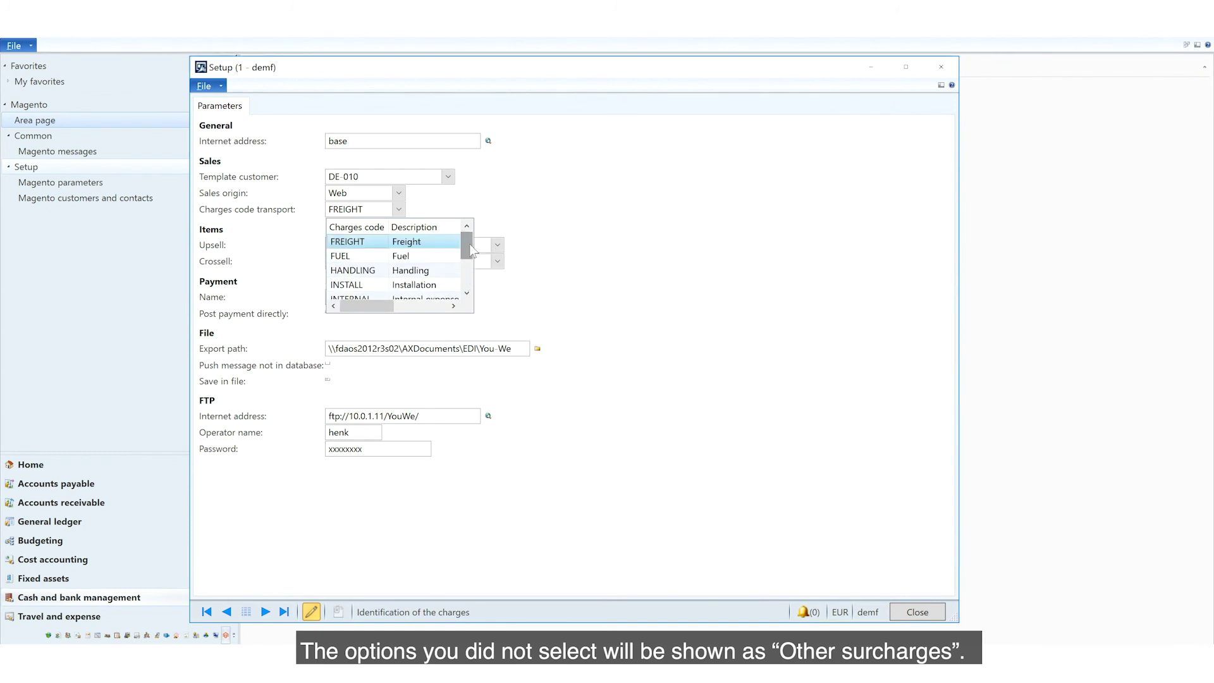
pyautogui.click(446, 206)
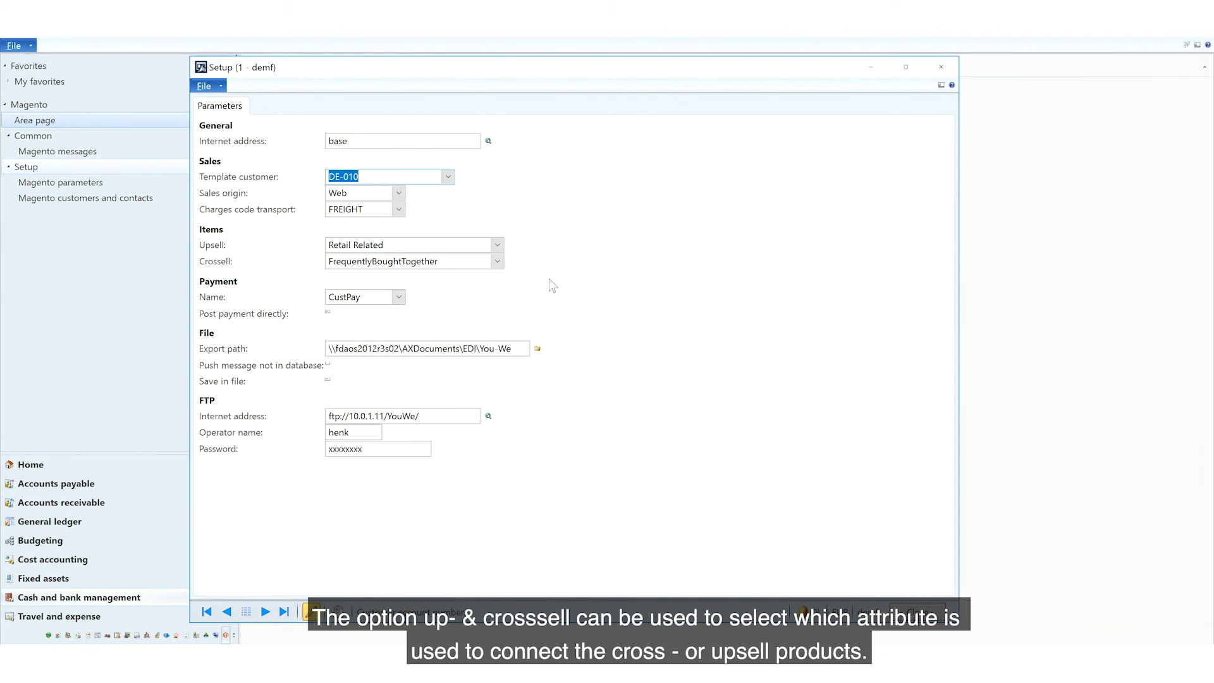
# - Try Retail Accessory for upsell, restore Retail Related, and set cross-sell to Retail Accessory
pyautogui.click(498, 246)
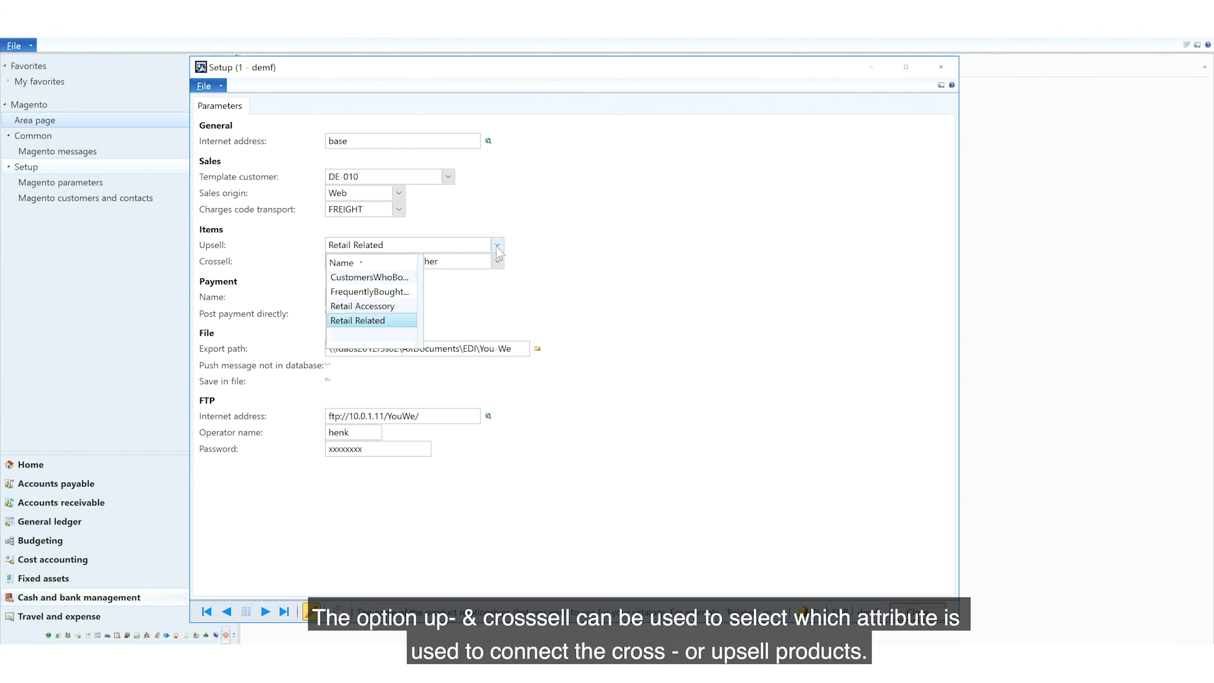
pyautogui.click(373, 307)
pyautogui.click(498, 245)
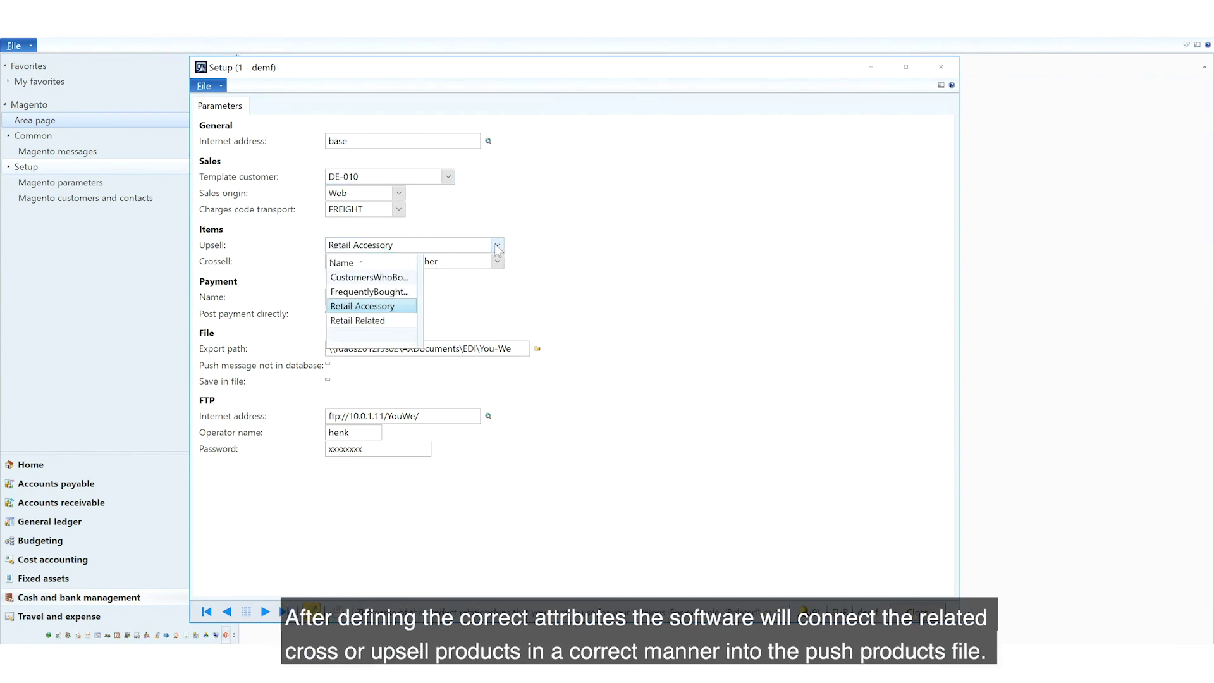
pyautogui.click(371, 322)
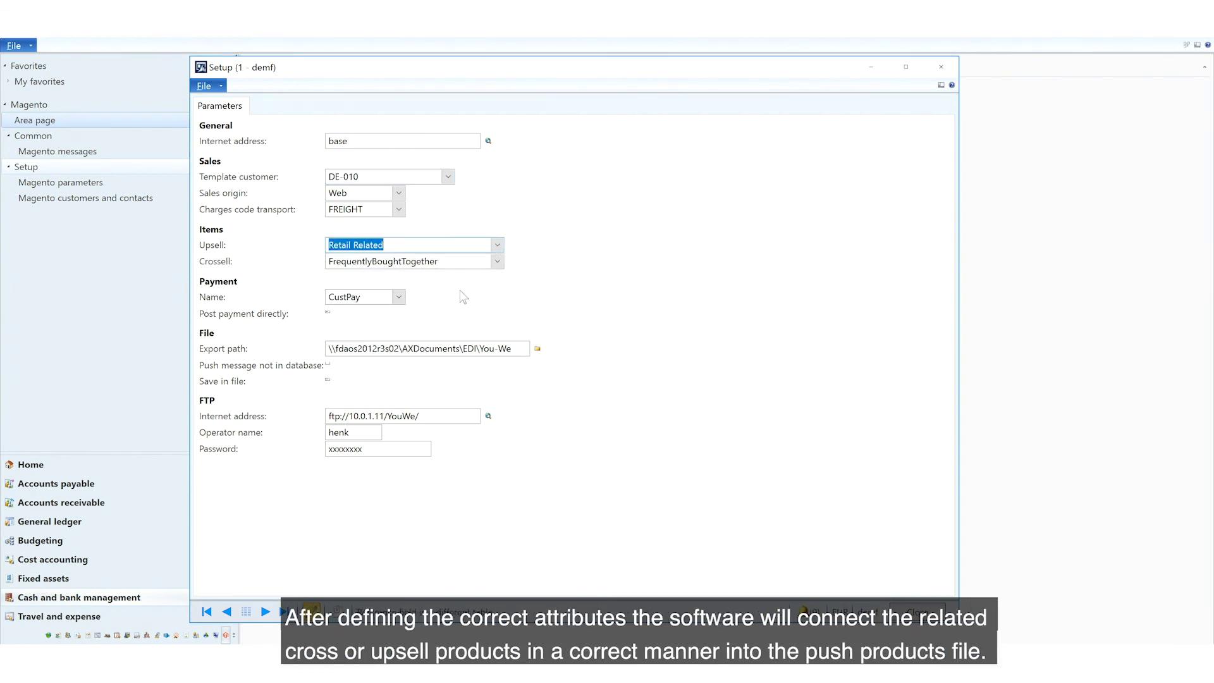
pyautogui.click(498, 262)
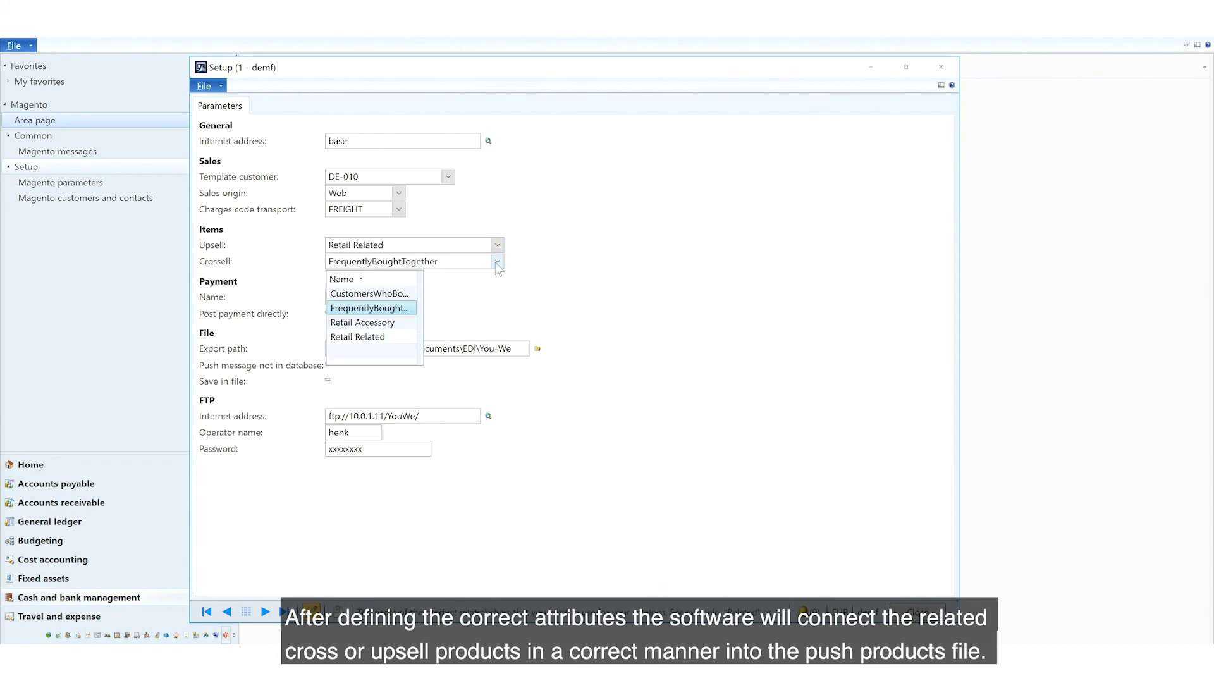
pyautogui.click(376, 325)
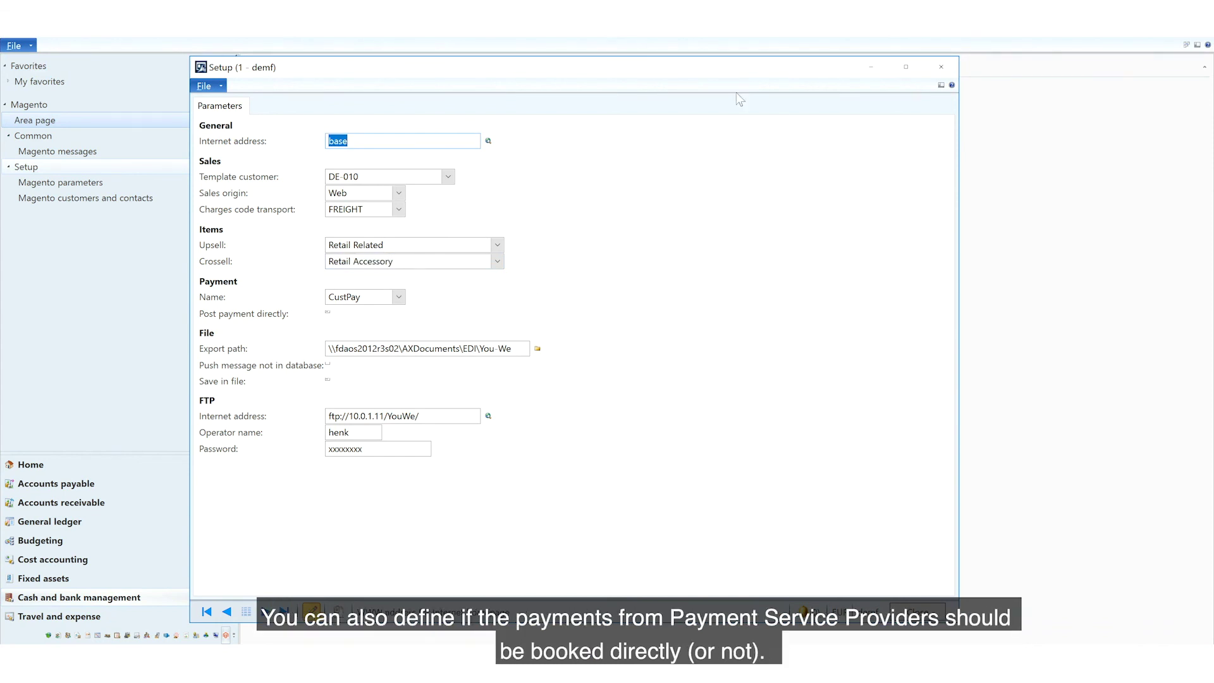
# - Move the parameters form aside and review payment methods, keeping CustPay as payment name
pyautogui.moveTo(602, 76); pyautogui.dragTo(822, 89)
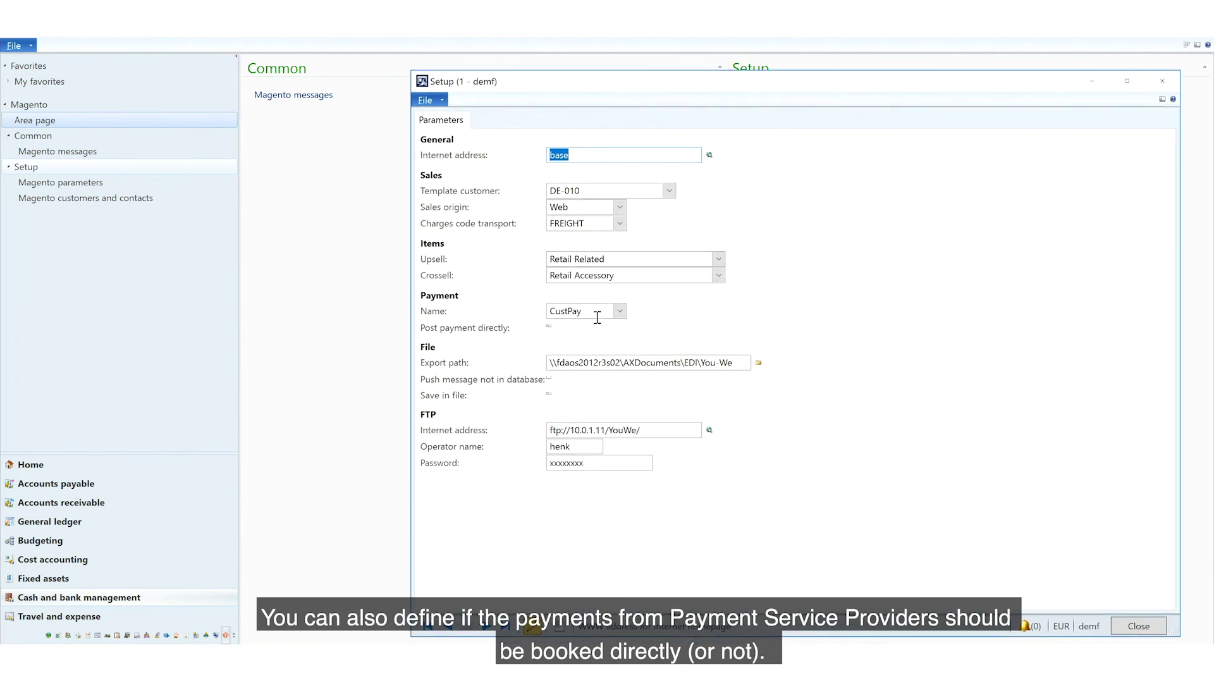
pyautogui.click(619, 312)
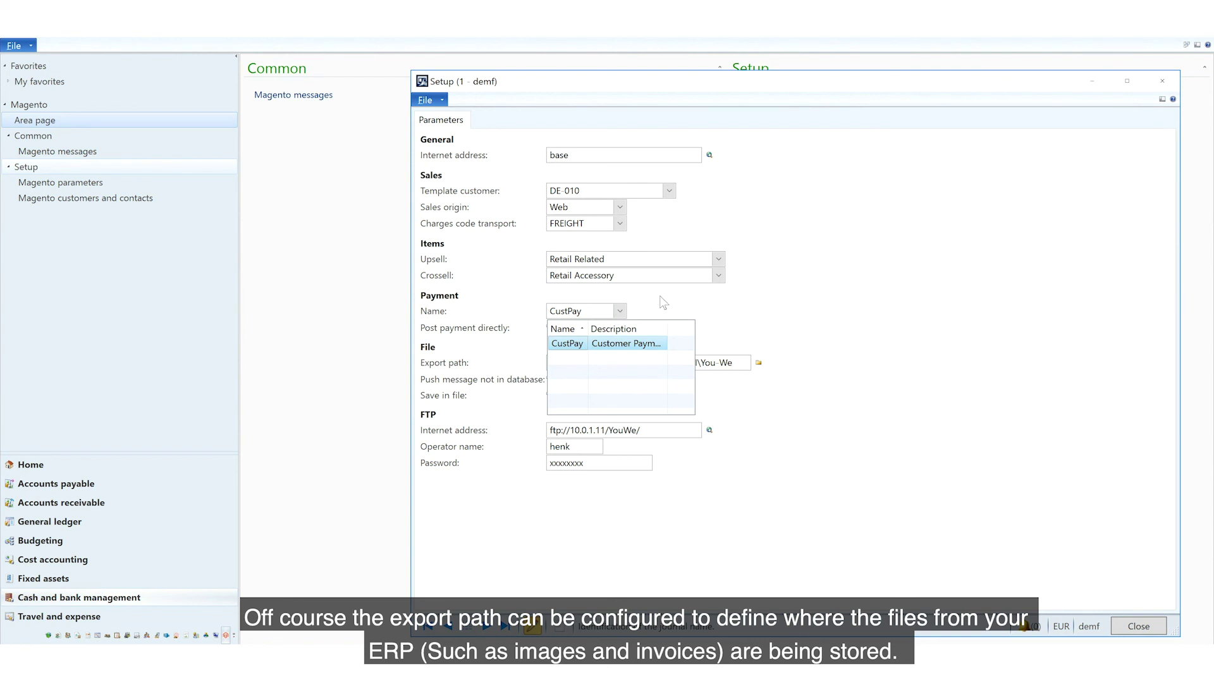
pyautogui.click(643, 300)
pyautogui.click(549, 329)
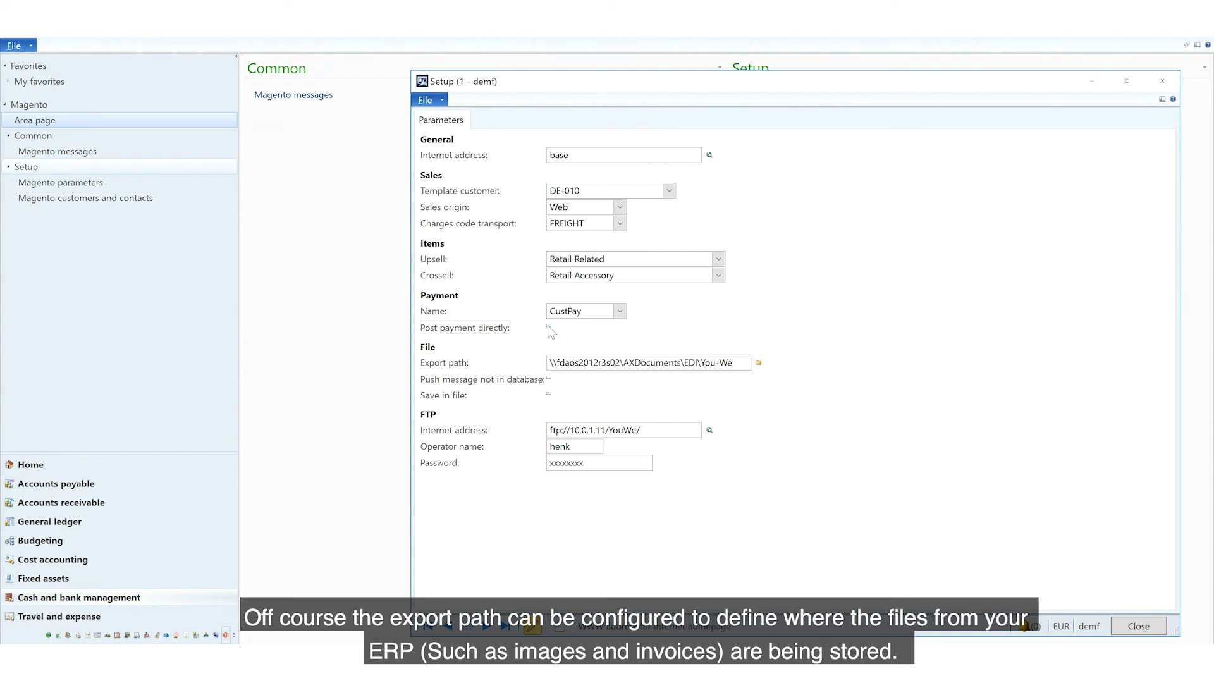
# - Review the FTP Internet address, operator name and password fields, then close the form
pyautogui.click(649, 363)
pyautogui.click(635, 430)
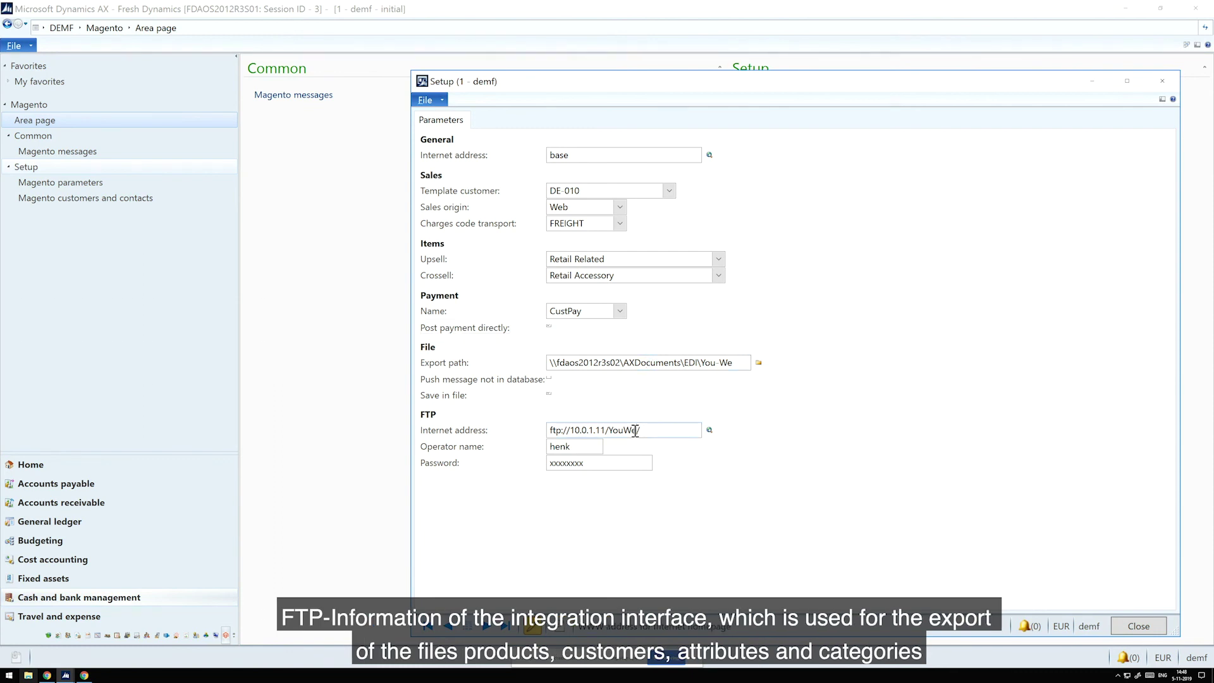
pyautogui.click(570, 448)
pyautogui.click(598, 466)
pyautogui.press('Escape')
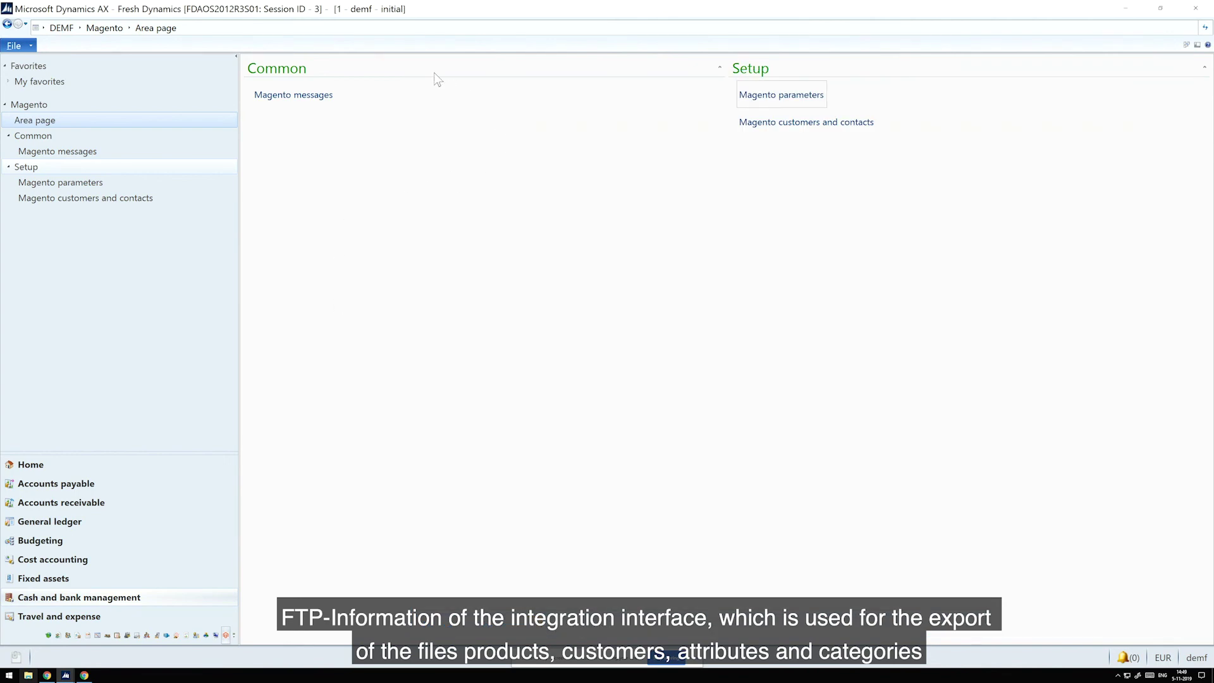
pyautogui.click(309, 95)
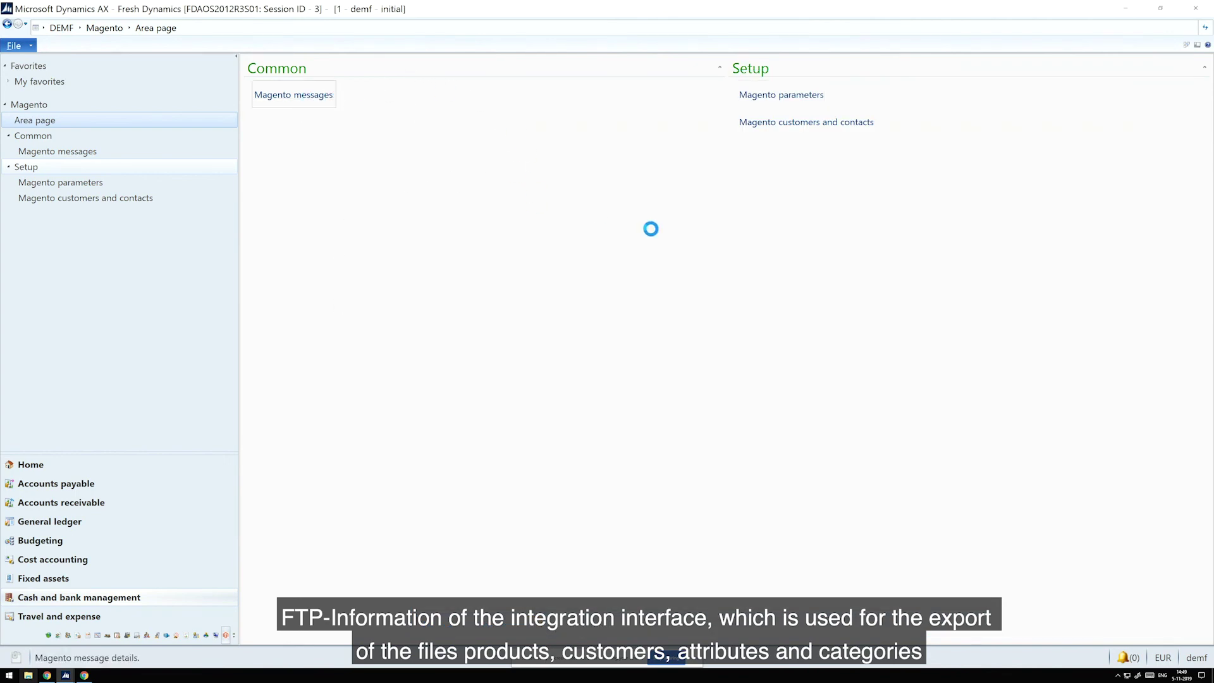
pyautogui.click(763, 98)
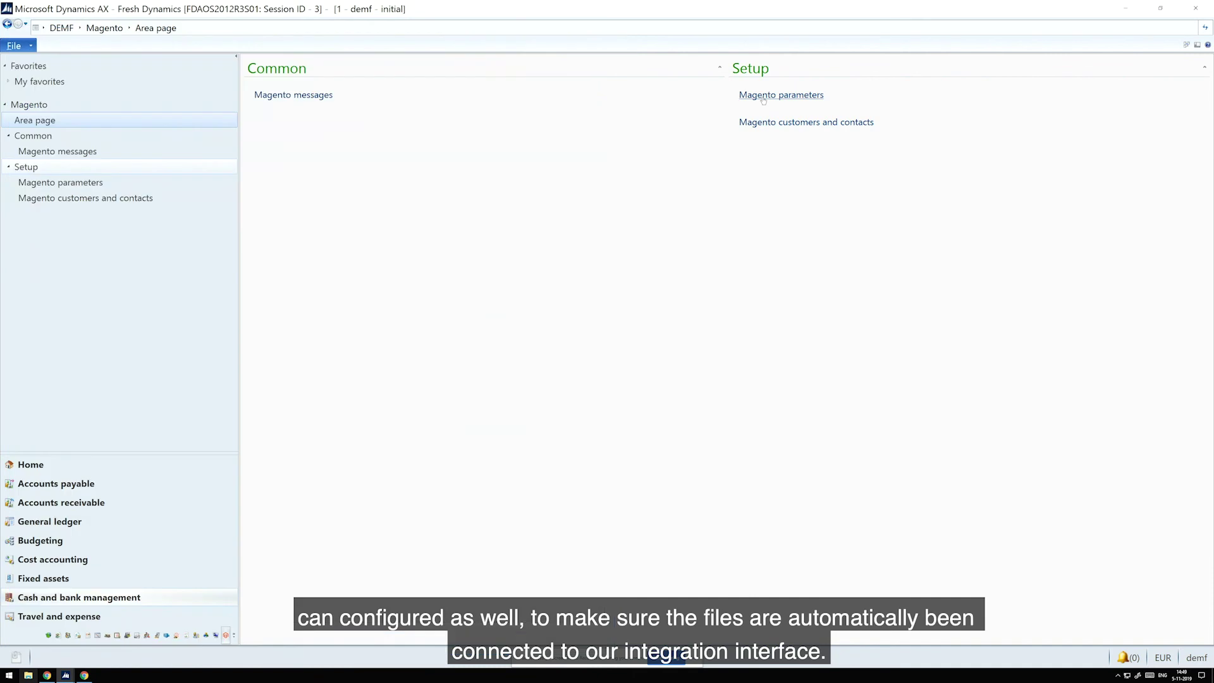
pyautogui.click(763, 98)
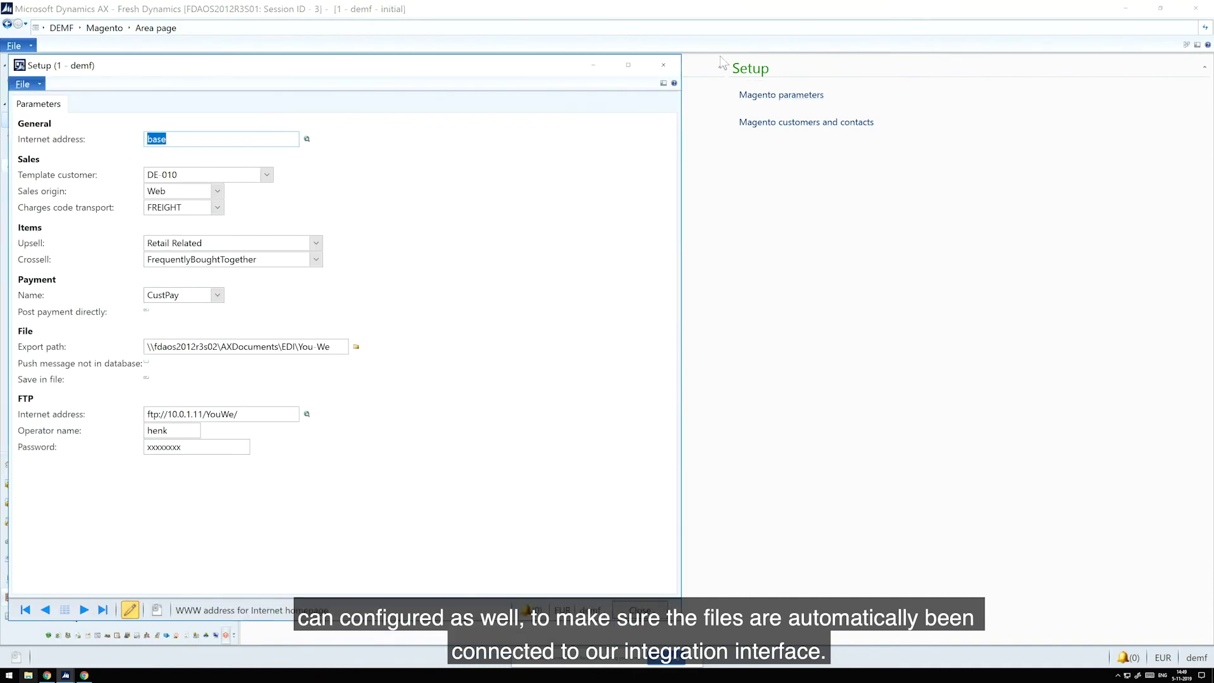
pyautogui.moveTo(509, 71); pyautogui.dragTo(945, 71)
pyautogui.click(1140, 30)
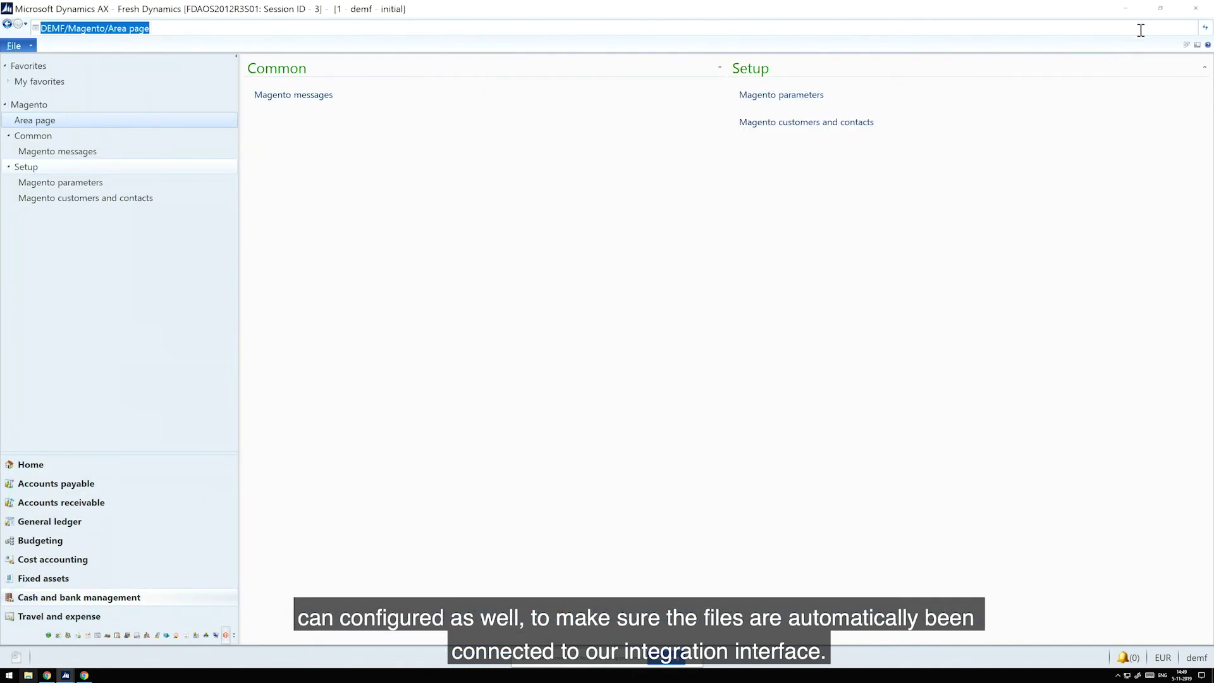